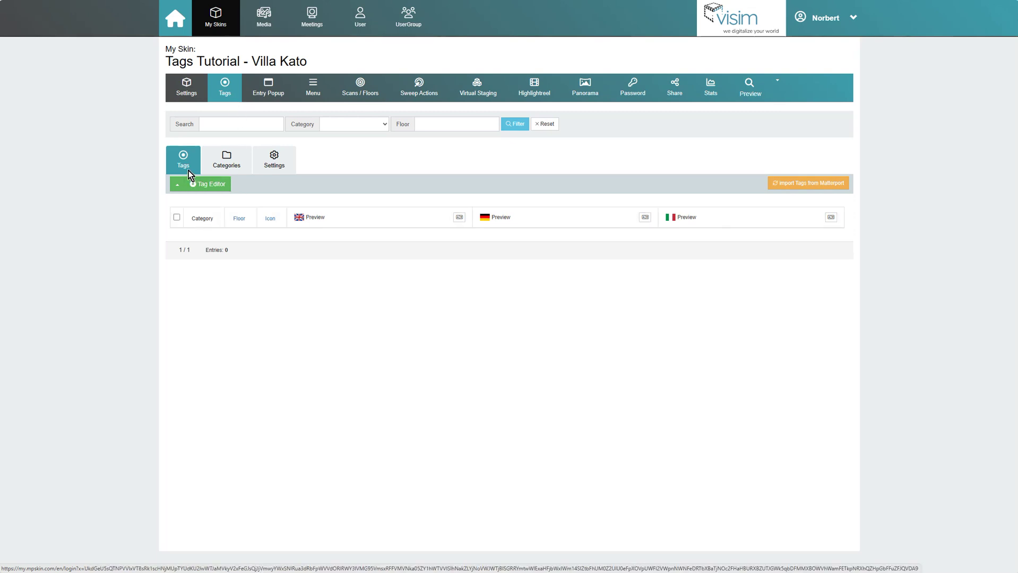
Step: Turn on the tag distance filter and keep its radius at 4 m
{"action": "left_click", "coordinate": [266, 173]}
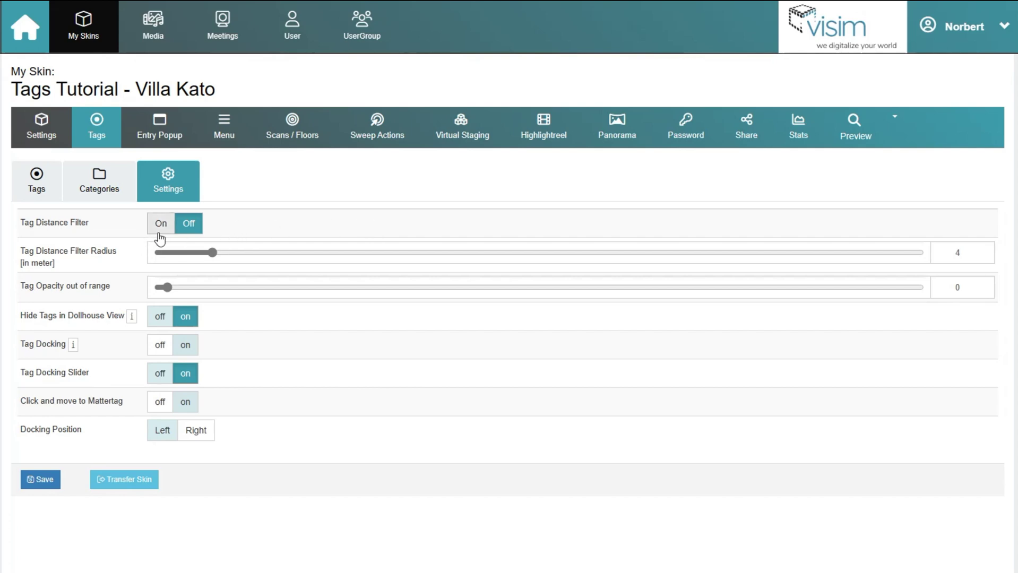
{"action": "left_click", "coordinate": [161, 223]}
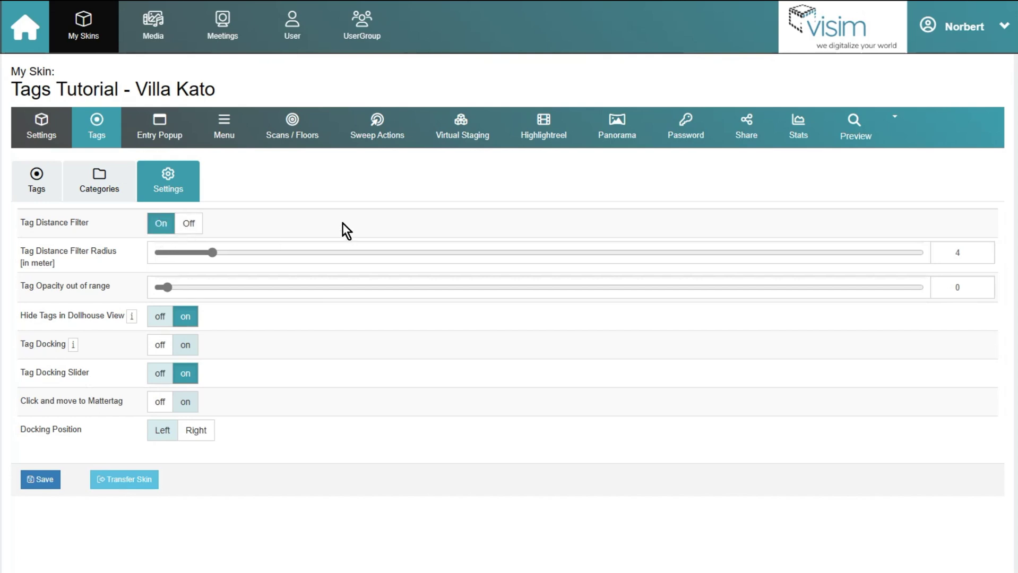
{"action": "left_click", "coordinate": [192, 224]}
{"action": "left_click", "coordinate": [160, 224]}
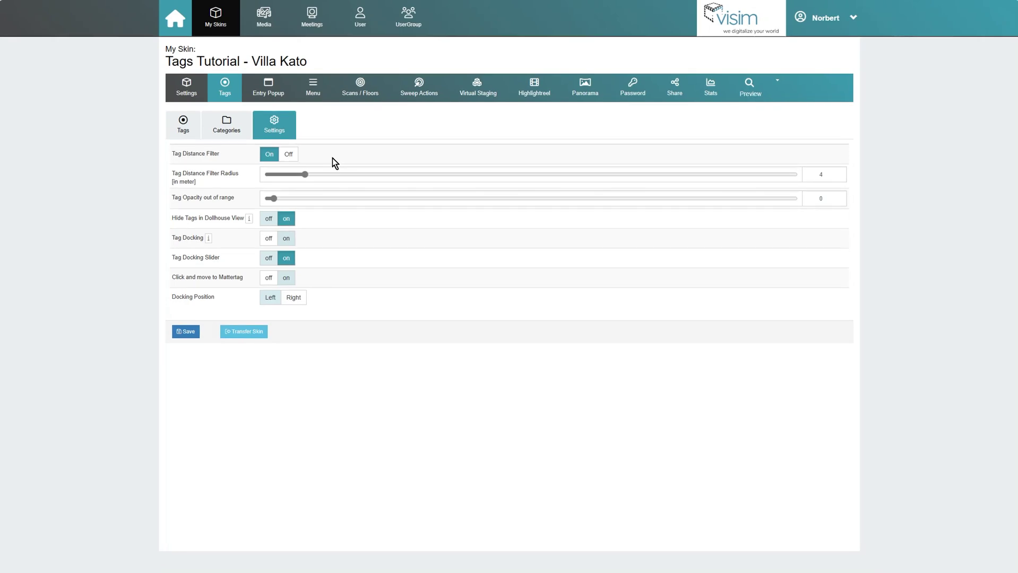
{"action": "mouse_move", "coordinate": [306, 174]}
{"action": "left_mouse_down"}
{"action": "mouse_move", "coordinate": [501, 183]}
{"action": "mouse_move", "coordinate": [326, 175]}
{"action": "left_mouse_up"}
{"action": "key", "text": "Tab"}
{"action": "type", "text": "4"}
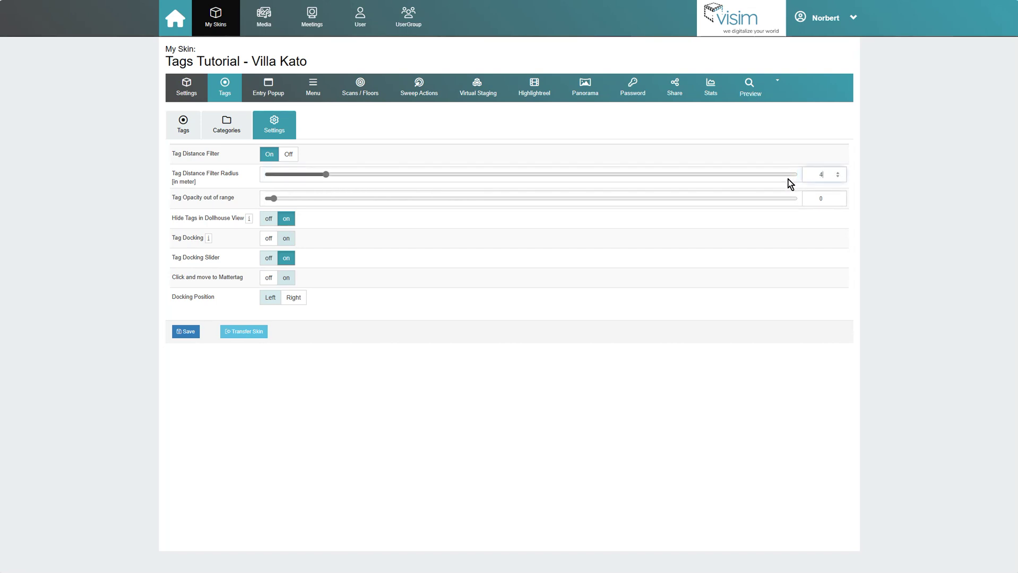
Step: Set the out-of-range tag opacity to 50 and save the settings
{"action": "left_click_drag", "start_coordinate": [271, 199], "coordinate": [477, 209]}
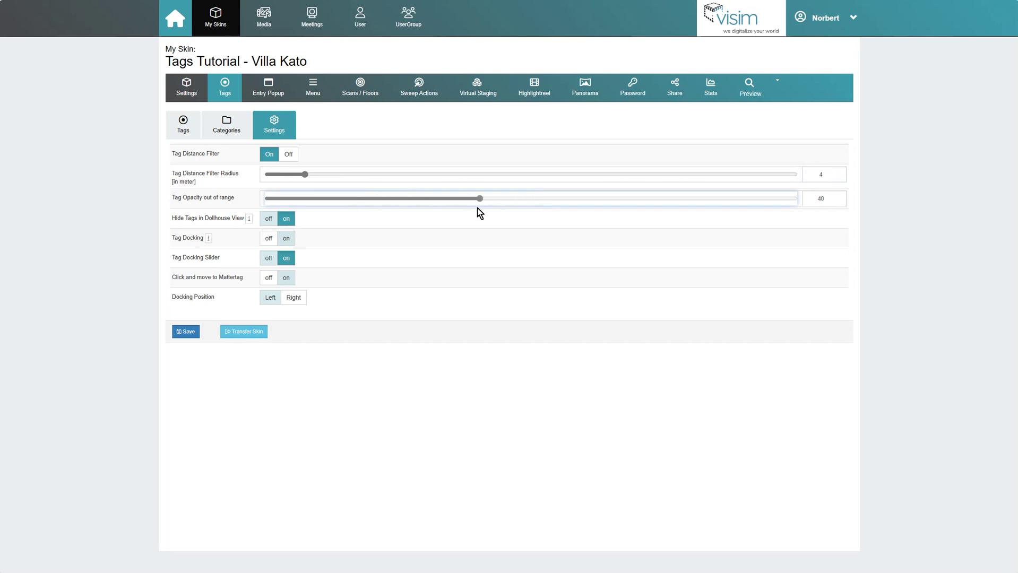
{"action": "double_click", "coordinate": [826, 199]}
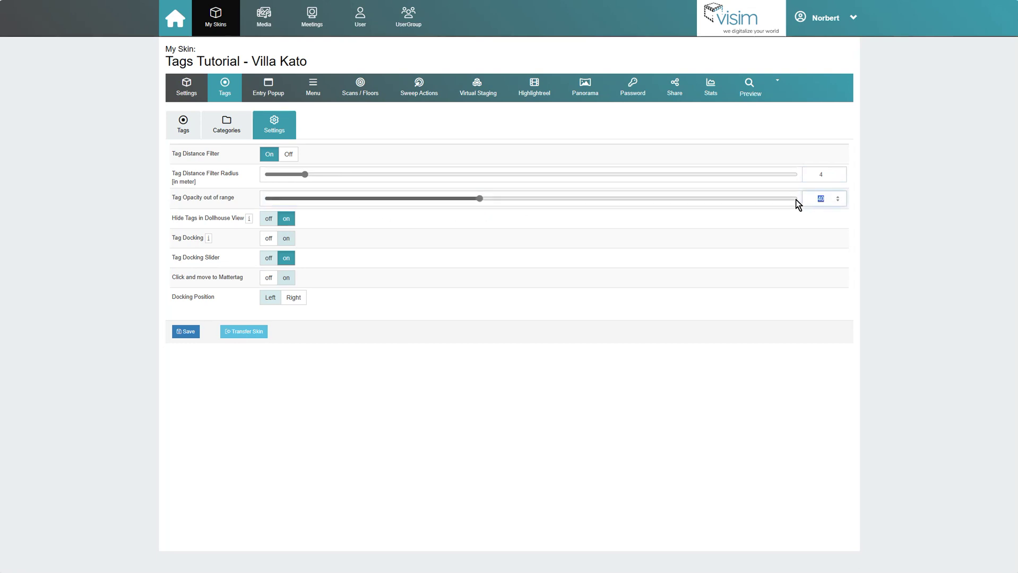
{"action": "type", "text": "50"}
{"action": "key", "text": "Return"}
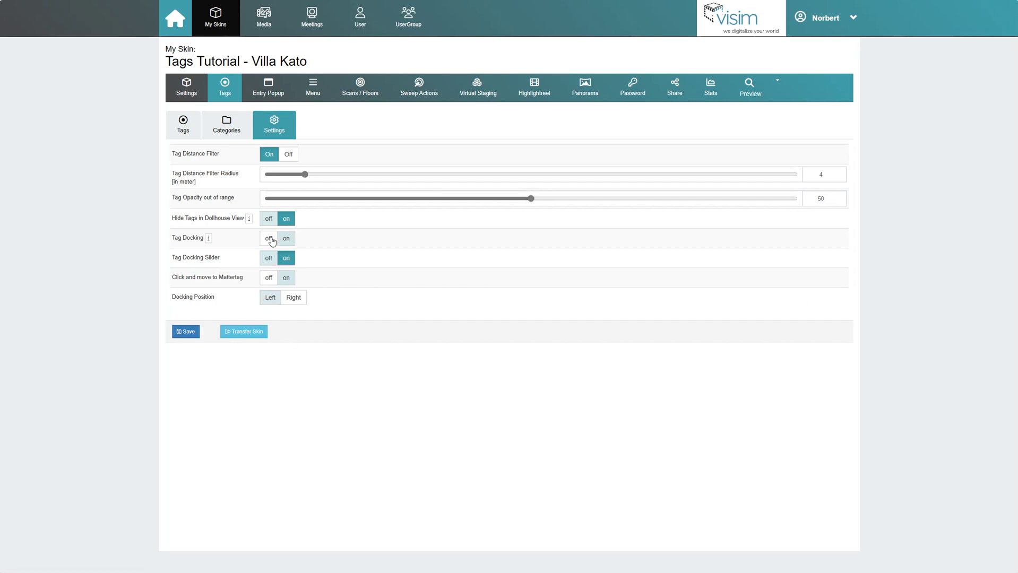
Step: Keep tags hidden in dollhouse view and leave Tag Docking switched off
{"action": "left_click", "coordinate": [268, 218]}
{"action": "left_click", "coordinate": [287, 218]}
{"action": "mouse_move", "coordinate": [249, 223]}
{"action": "left_click", "coordinate": [286, 239]}
{"action": "left_click", "coordinate": [268, 238]}
{"action": "mouse_move", "coordinate": [208, 241]}
{"action": "left_click", "coordinate": [286, 258]}
Step: Enable Click and move to Mattertag with docking position Left, save, and return to Tags
{"action": "left_click", "coordinate": [287, 277]}
{"action": "left_click", "coordinate": [292, 298]}
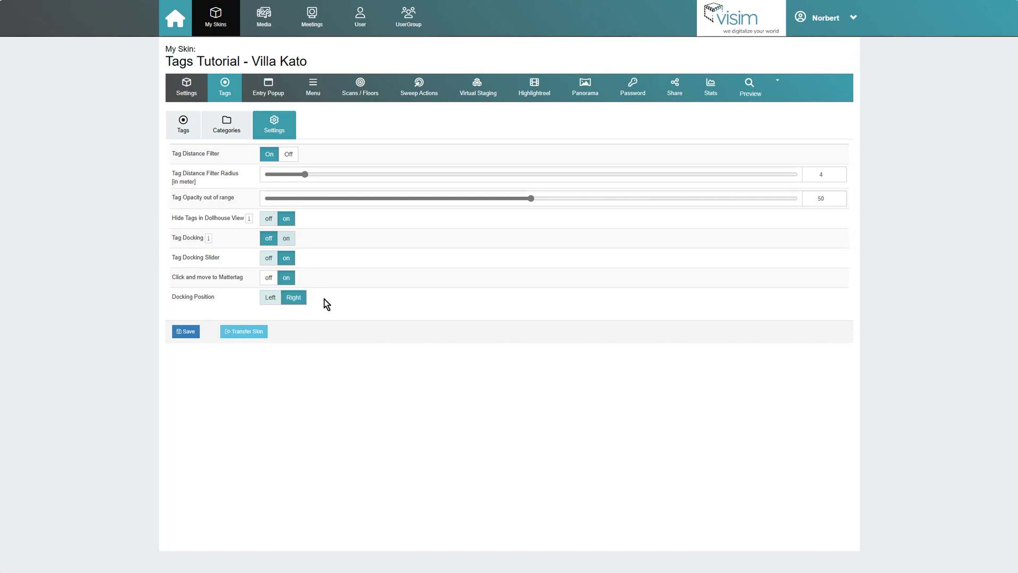
{"action": "left_click", "coordinate": [272, 298]}
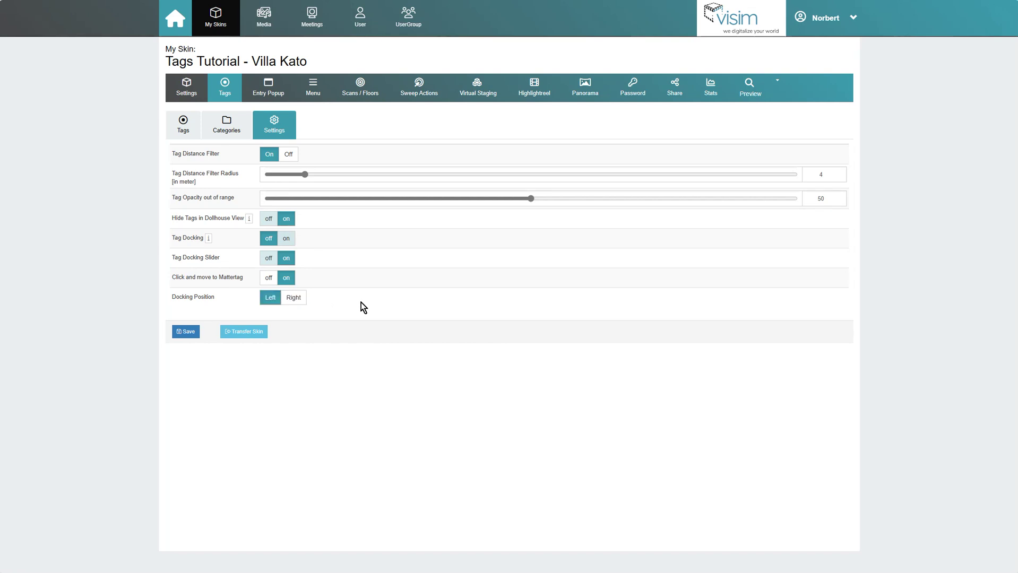
{"action": "left_click", "coordinate": [181, 336]}
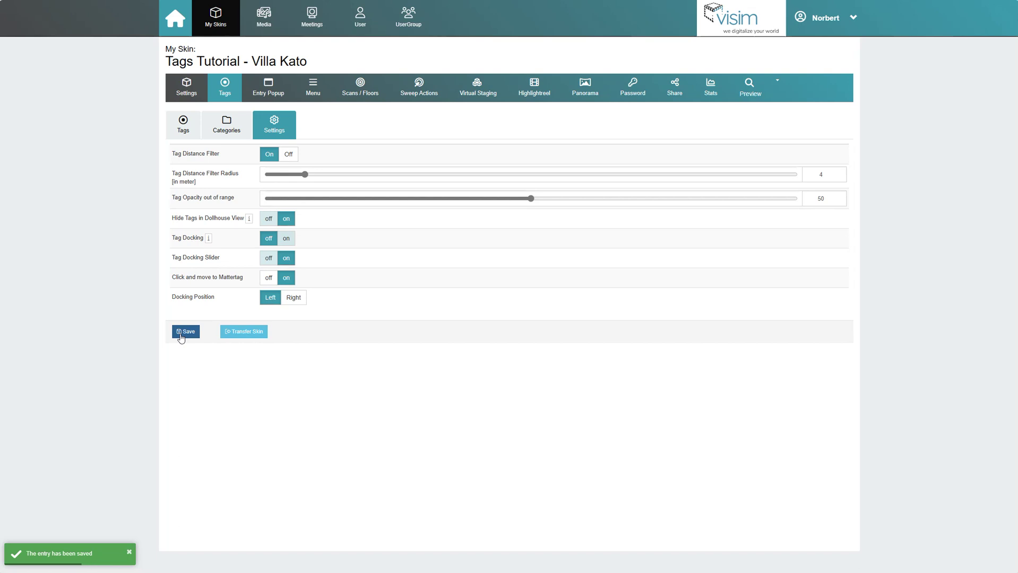
{"action": "left_click", "coordinate": [178, 126]}
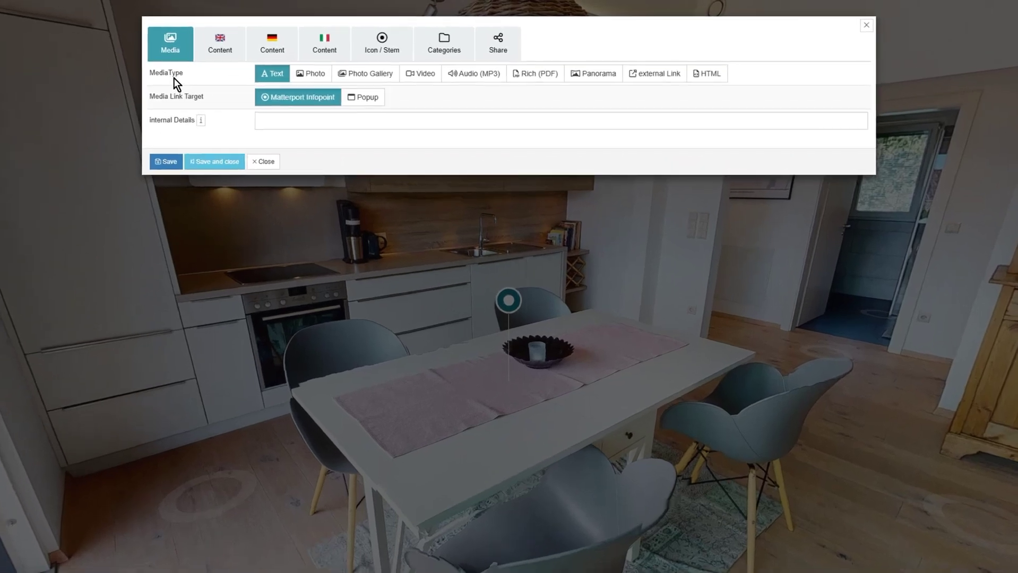
{"action": "left_click_drag", "start_coordinate": [239, 61], "coordinate": [209, 60]}
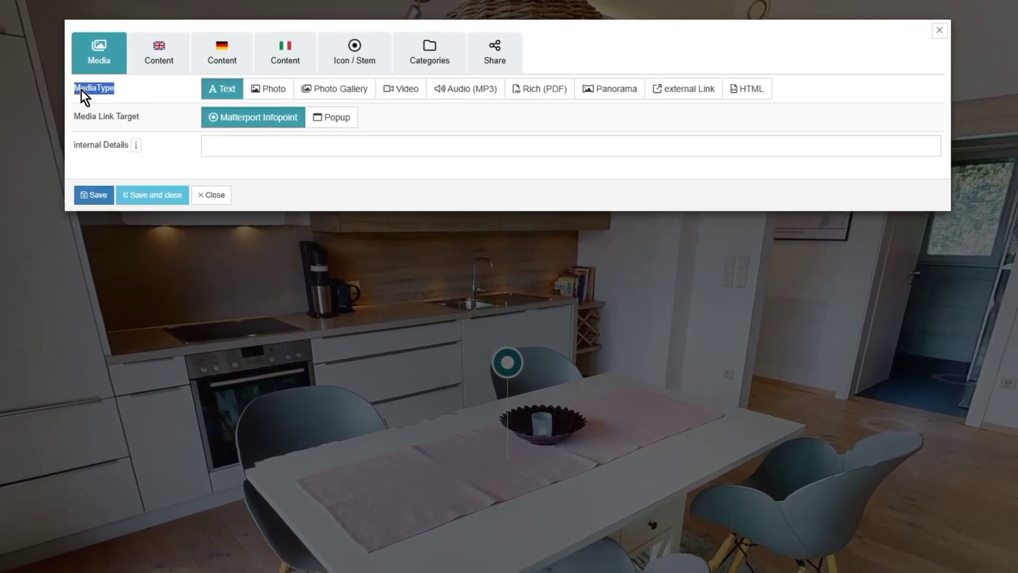
{"action": "left_click", "coordinate": [145, 82]}
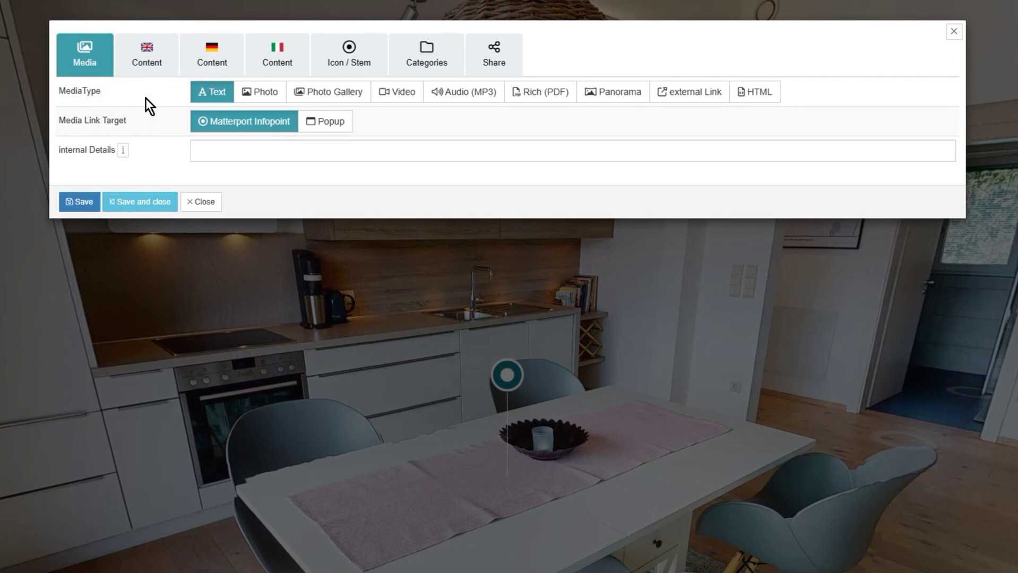
{"action": "left_click", "coordinate": [266, 96]}
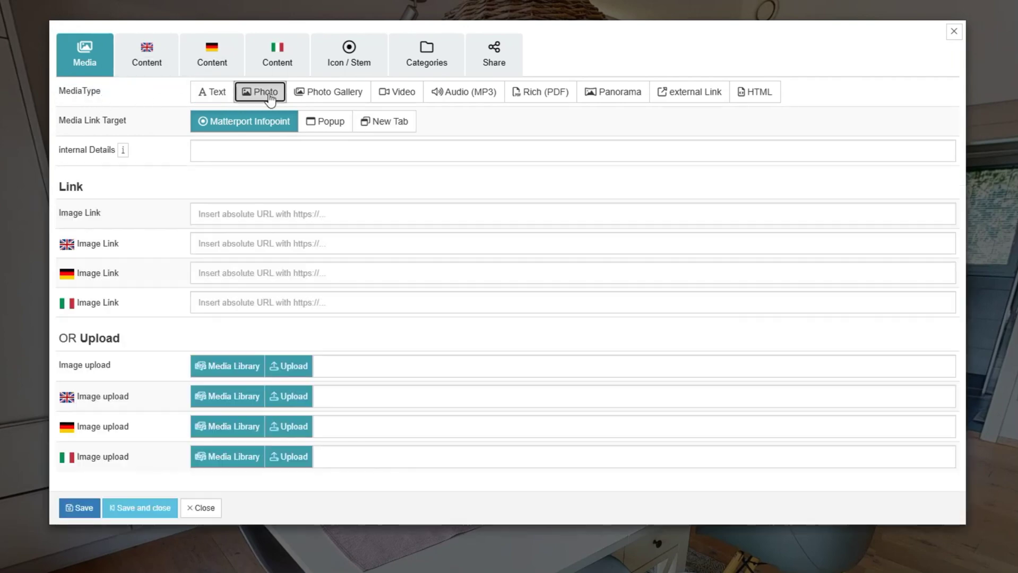
{"action": "left_click", "coordinate": [324, 99]}
{"action": "left_click", "coordinate": [397, 98]}
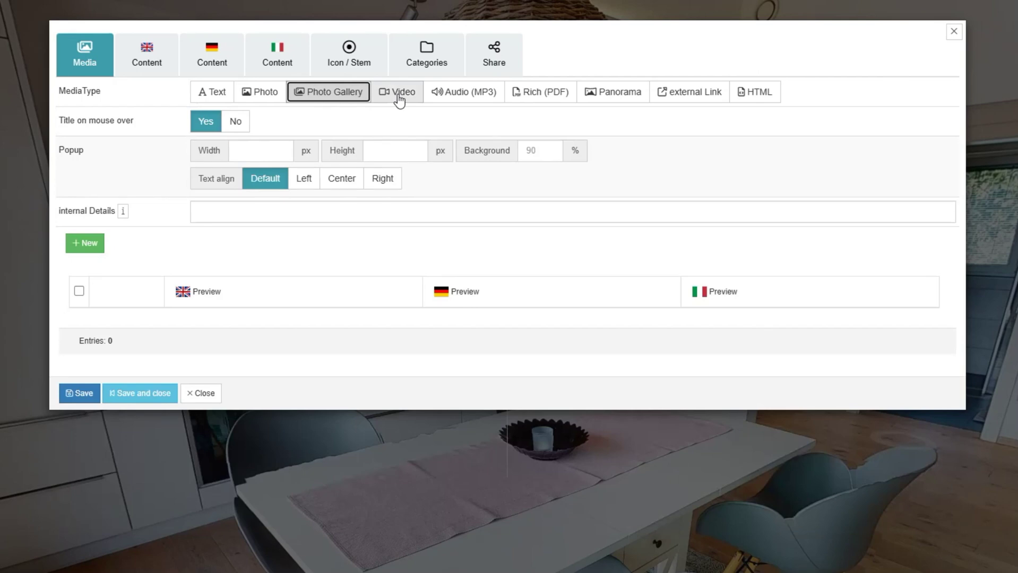
{"action": "left_click", "coordinate": [474, 96]}
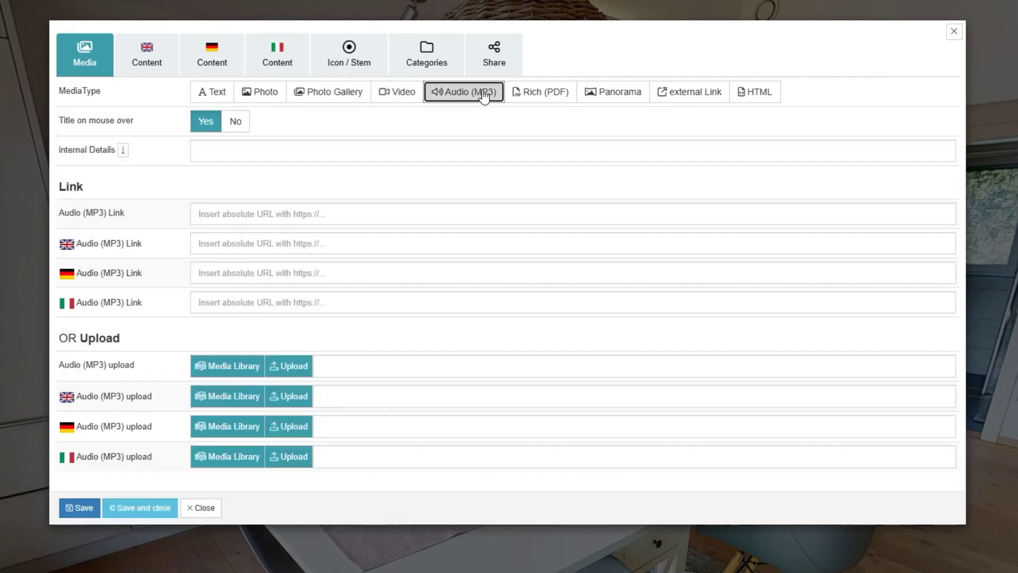
{"action": "left_click", "coordinate": [560, 98]}
{"action": "left_click", "coordinate": [627, 97]}
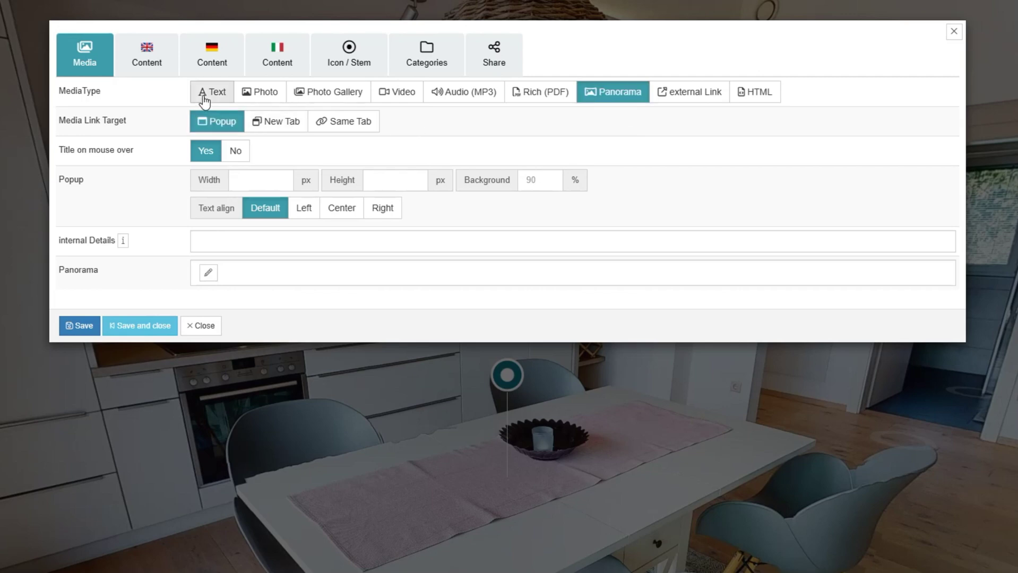
{"action": "left_click", "coordinate": [205, 99]}
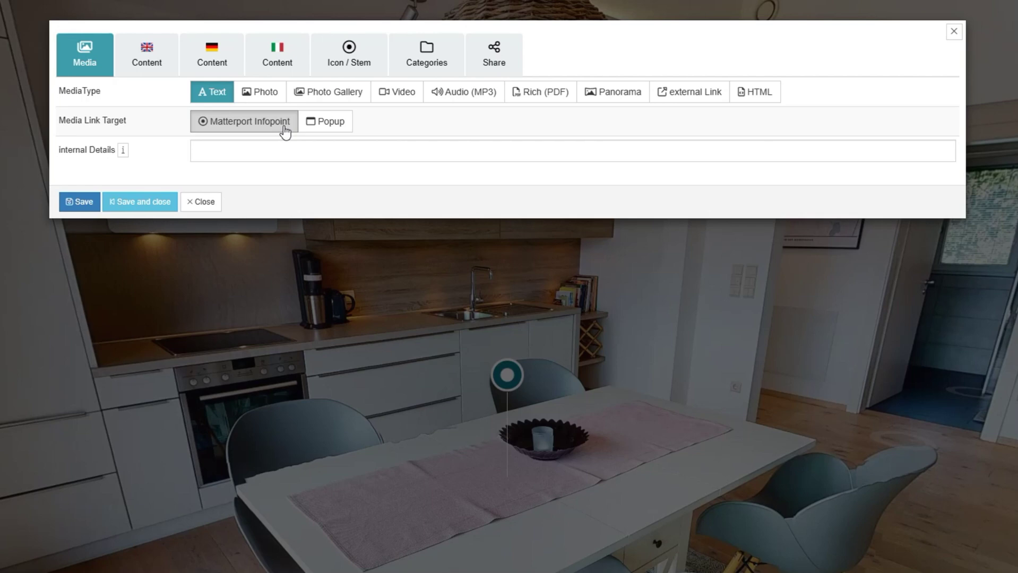
{"action": "left_click", "coordinate": [317, 130]}
Step: Size the popup to width 500 and height 600 with background 75
{"action": "left_click", "coordinate": [280, 177]}
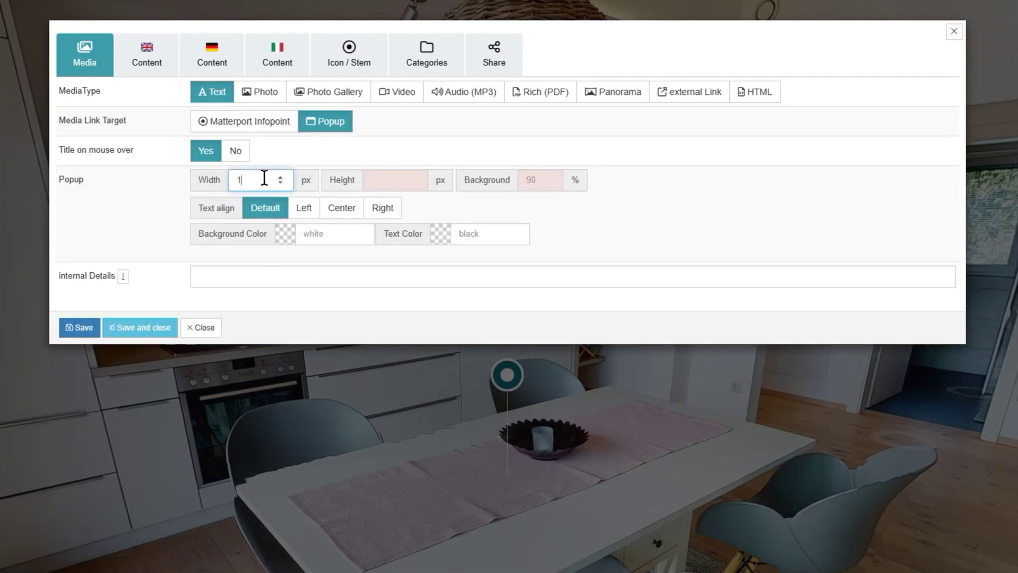
{"action": "left_click_drag", "start_coordinate": [266, 177], "coordinate": [229, 179]}
{"action": "type", "text": "500"}
{"action": "left_click", "coordinate": [373, 180]}
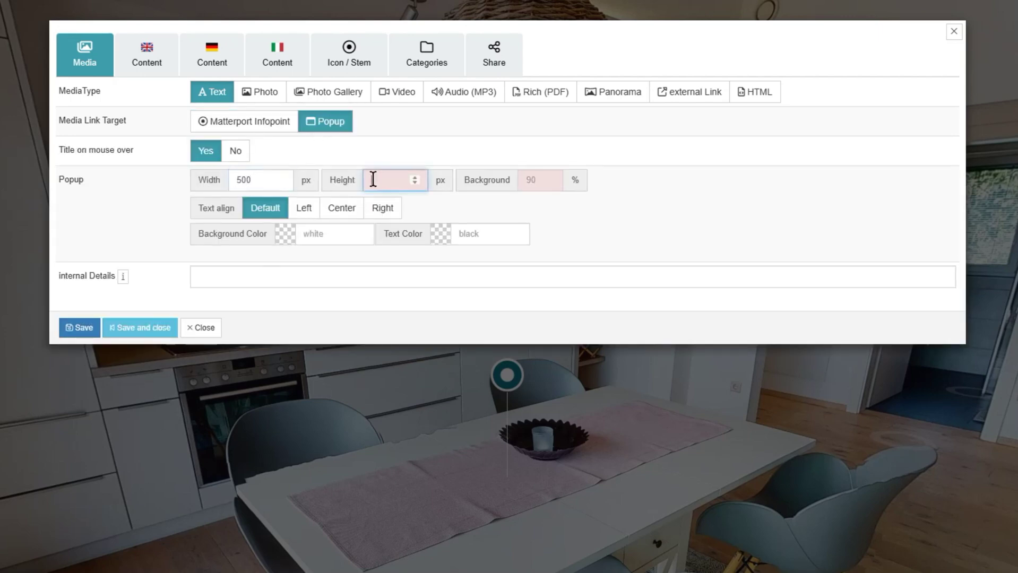
{"action": "type", "text": "600"}
{"action": "left_click", "coordinate": [551, 183]}
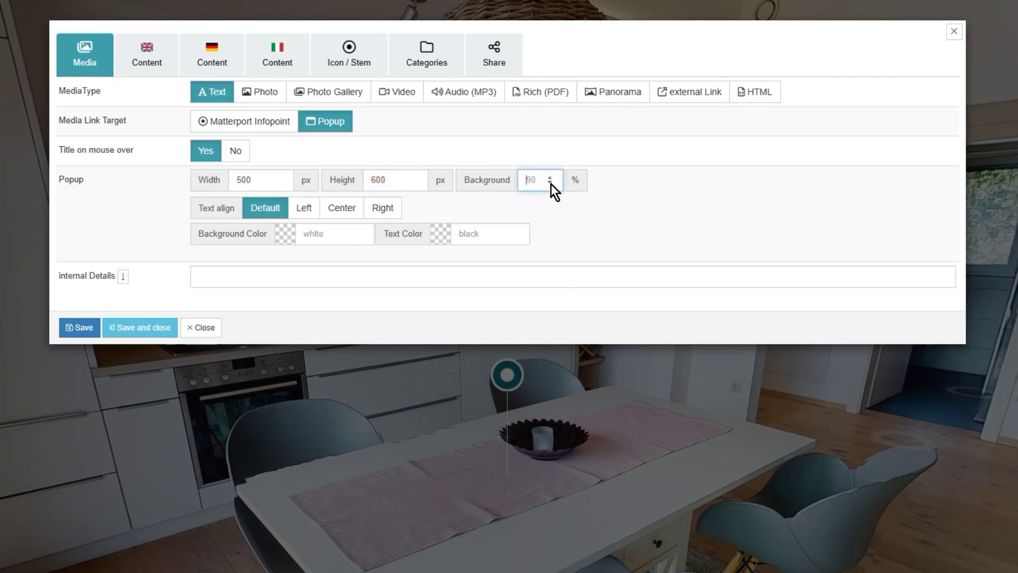
{"action": "type", "text": "75"}
{"action": "left_click", "coordinate": [669, 190]}
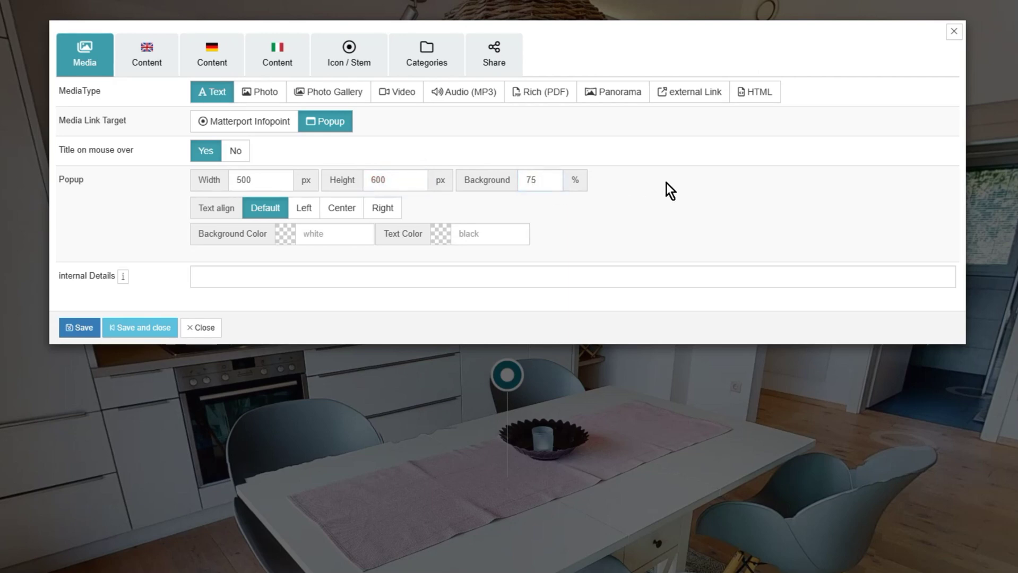
Step: Centre the popup text, leave its colours unchanged, and show the English content
{"action": "left_click", "coordinate": [342, 210]}
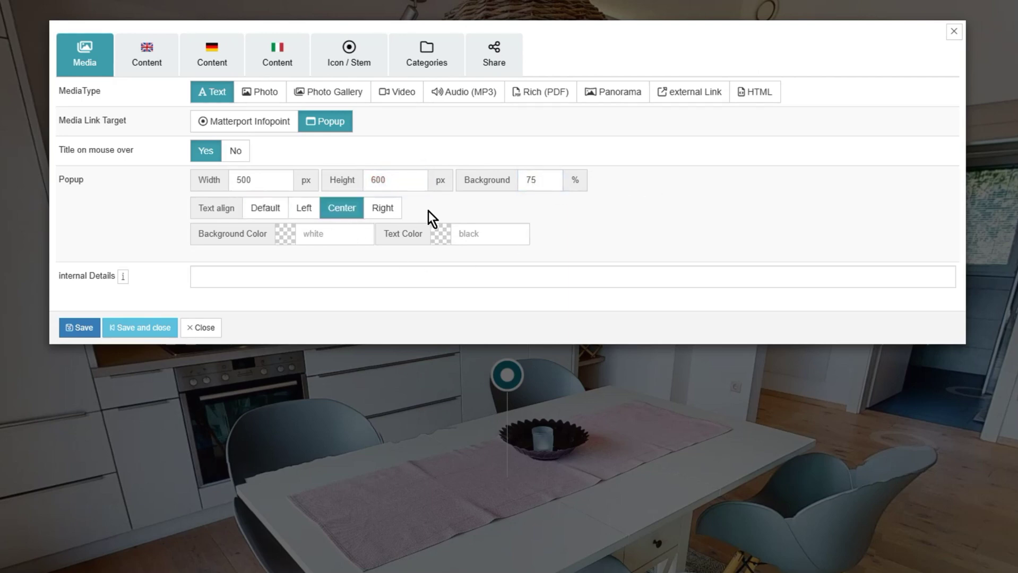
{"action": "left_click", "coordinate": [341, 231]}
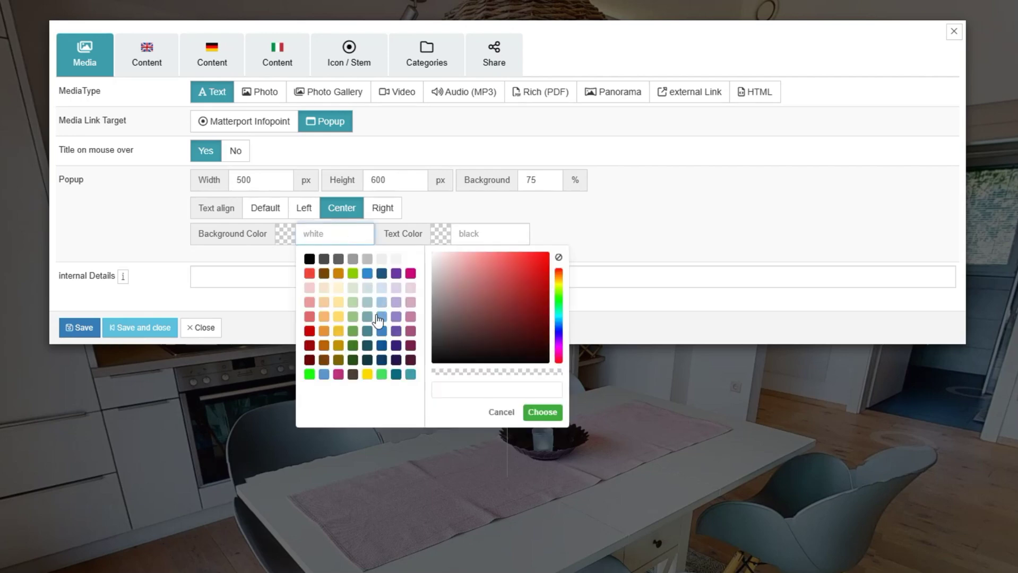
{"action": "left_click", "coordinate": [486, 231]}
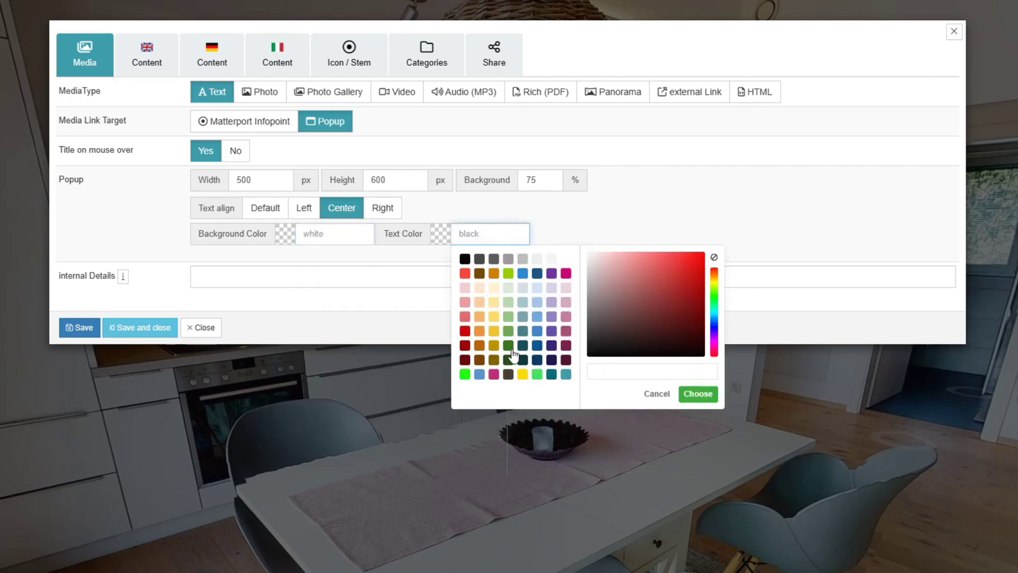
{"action": "left_click", "coordinate": [559, 223]}
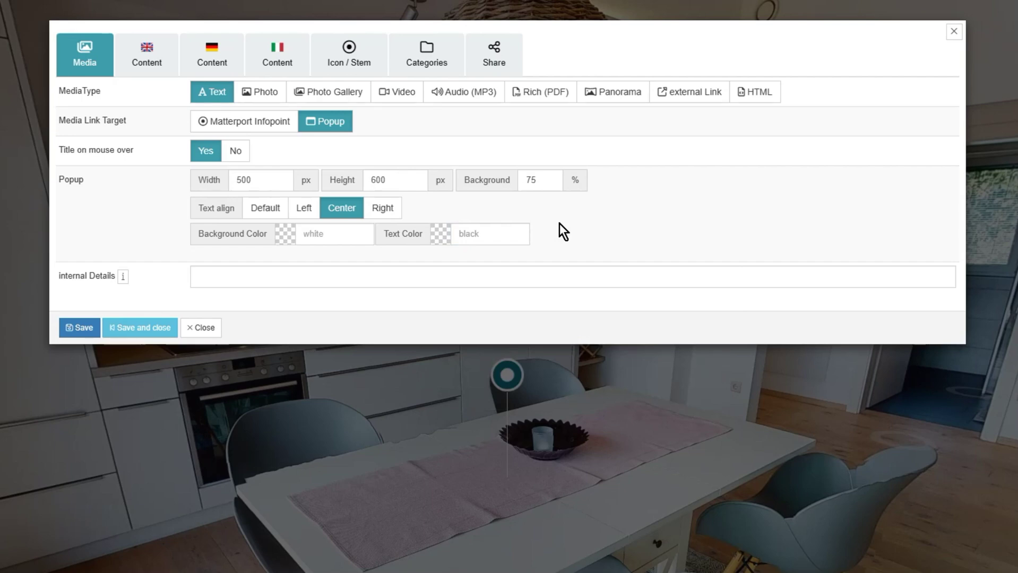
{"action": "left_click", "coordinate": [210, 159]}
{"action": "left_click", "coordinate": [142, 63]}
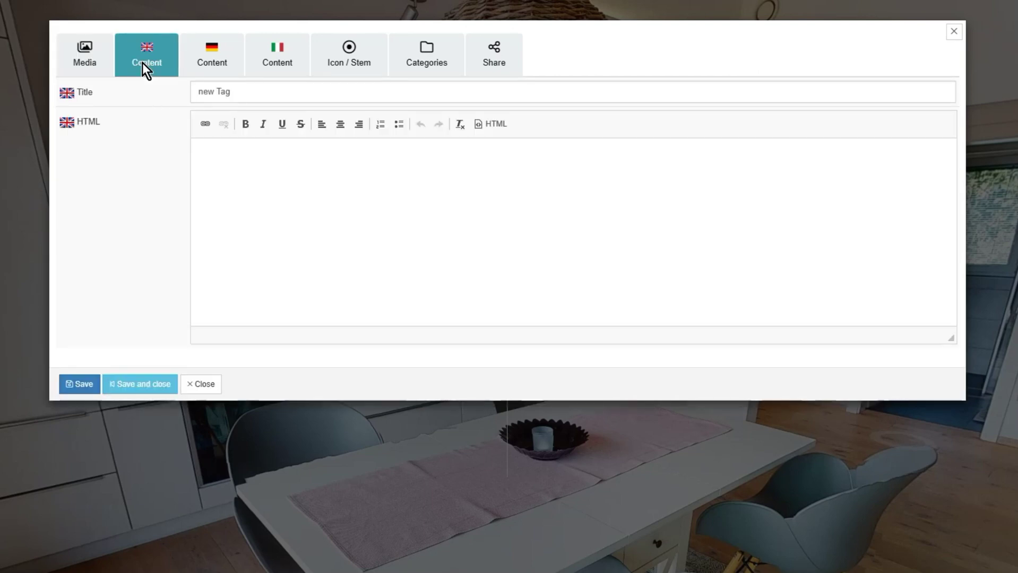
Step: Try bold test text in the Italian body, then clear all the test markup
{"action": "left_click", "coordinate": [208, 63]}
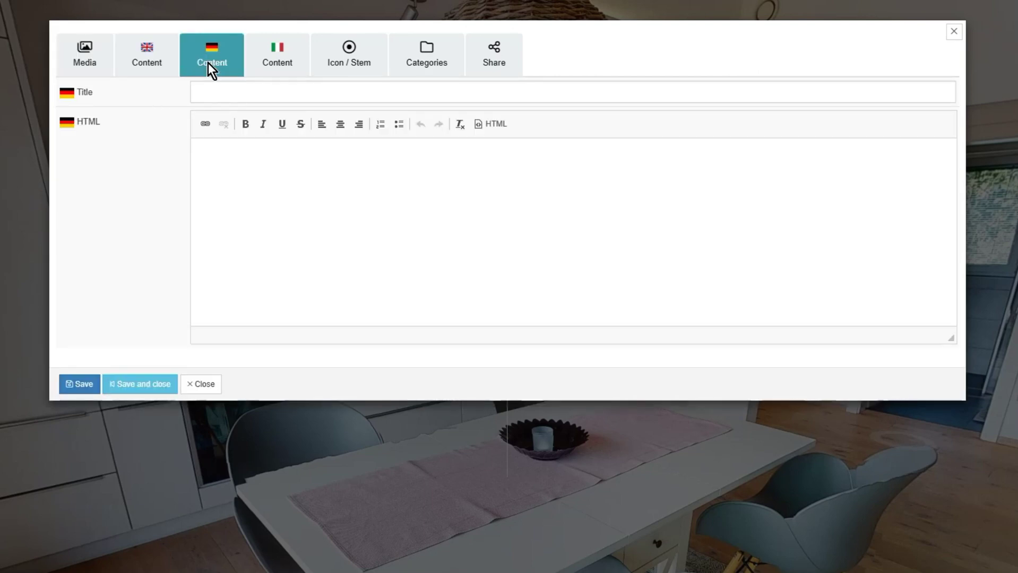
{"action": "left_click", "coordinate": [289, 69]}
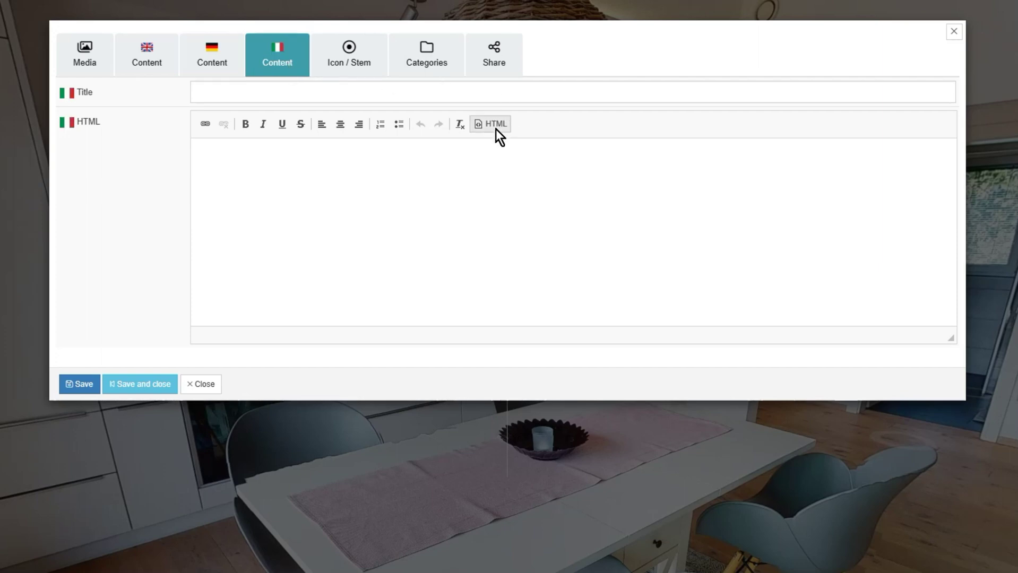
{"action": "left_click", "coordinate": [489, 159]}
{"action": "type", "text": "vxvxcvxvxvxv"}
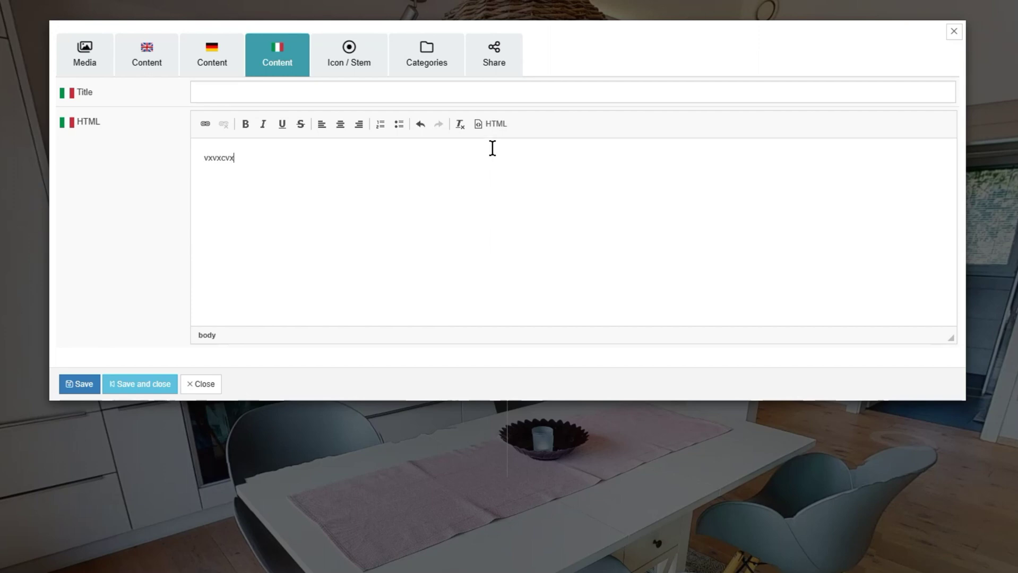
{"action": "left_click", "coordinate": [498, 124]}
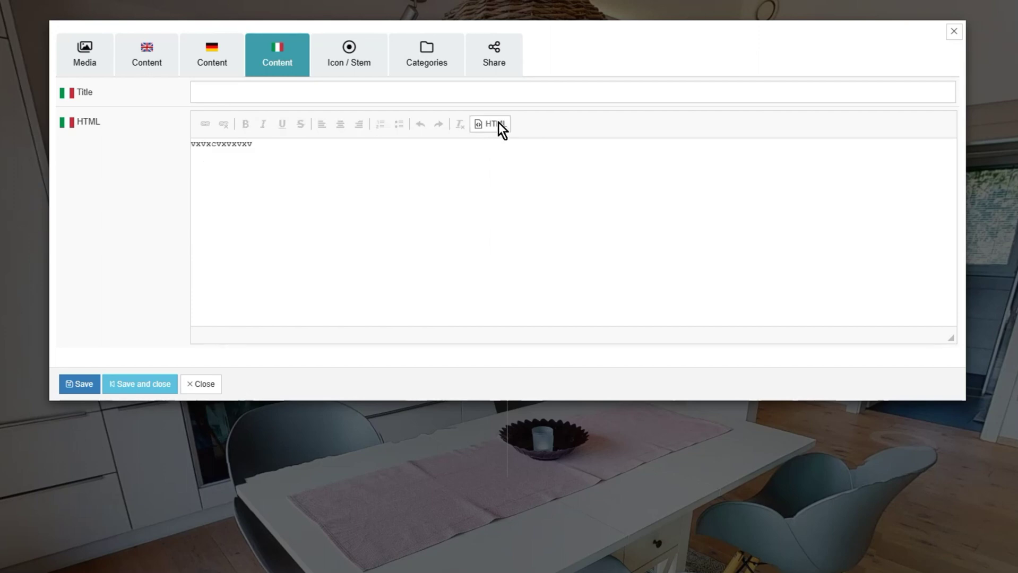
{"action": "left_click", "coordinate": [499, 123]}
{"action": "left_click_drag", "start_coordinate": [262, 159], "coordinate": [191, 159]}
{"action": "left_click", "coordinate": [245, 124]}
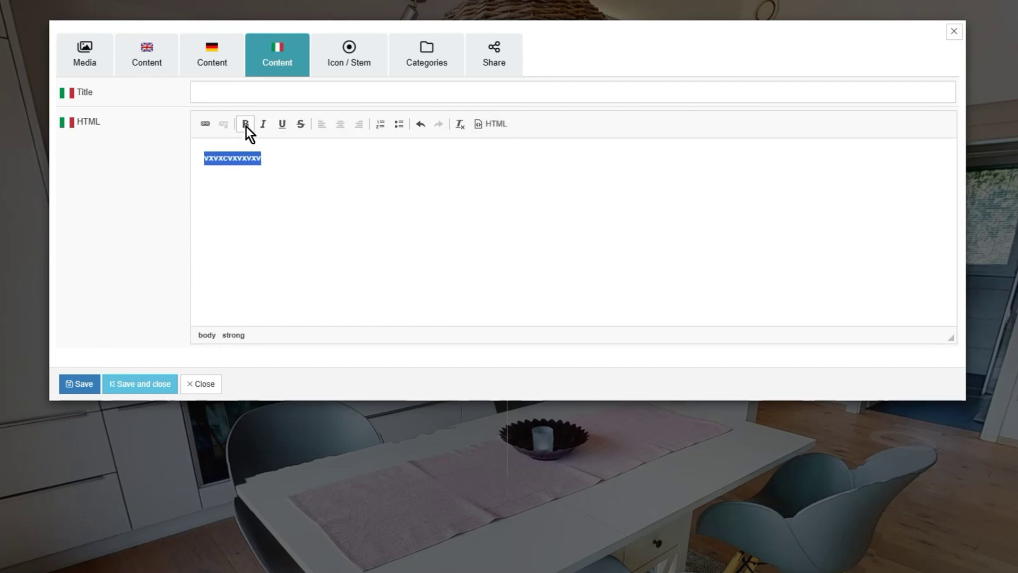
{"action": "left_click", "coordinate": [487, 124]}
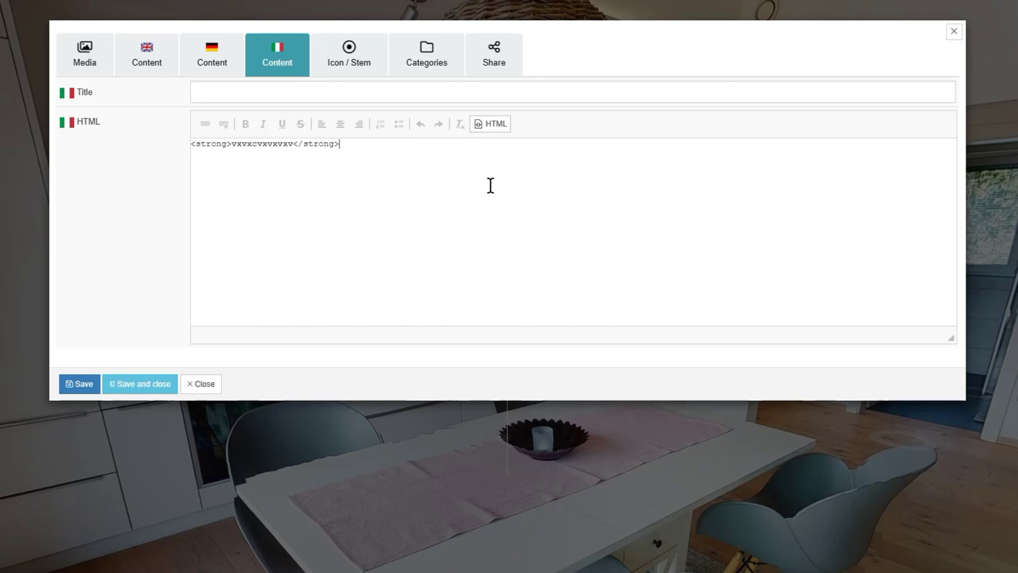
{"action": "key", "text": "ctrl+a"}
{"action": "key", "text": "BackSpace"}
Step: Make the tag open as a Matterport Infopoint and title it 'Kitchen Table' in English
{"action": "left_click", "coordinate": [100, 57]}
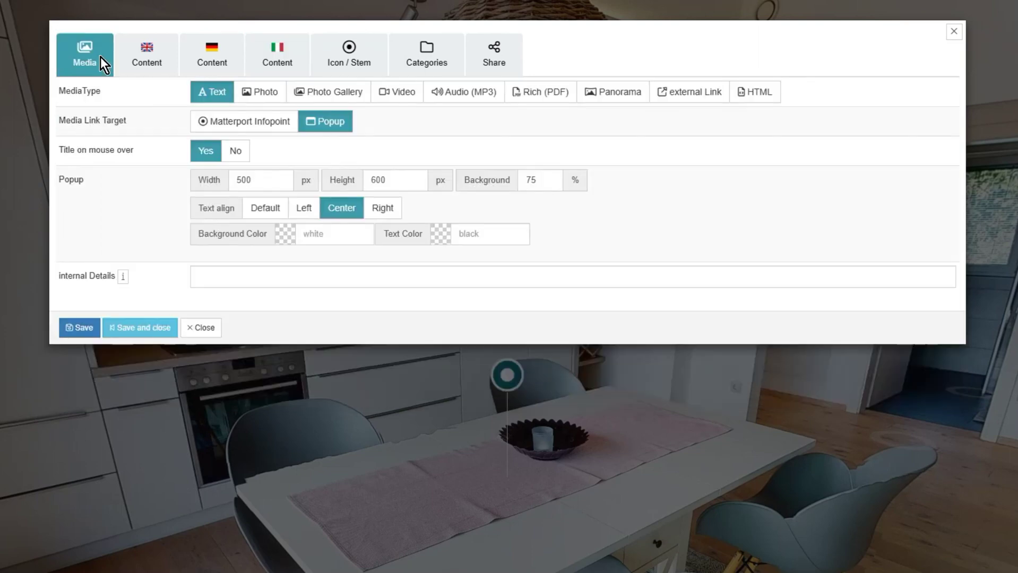
{"action": "left_click", "coordinate": [268, 120]}
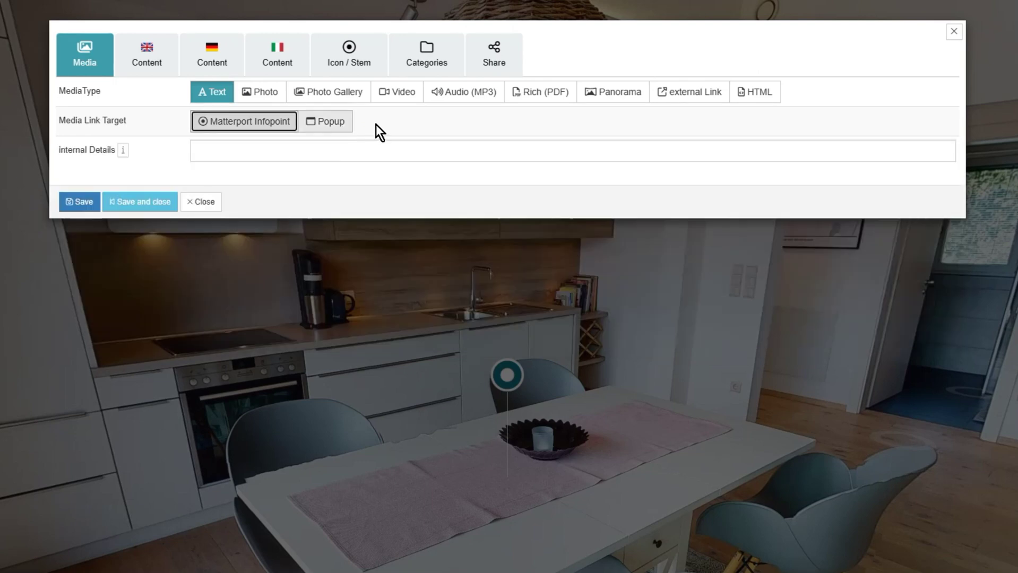
{"action": "left_click", "coordinate": [133, 66]}
{"action": "type", "text": "Kitchen Table"}
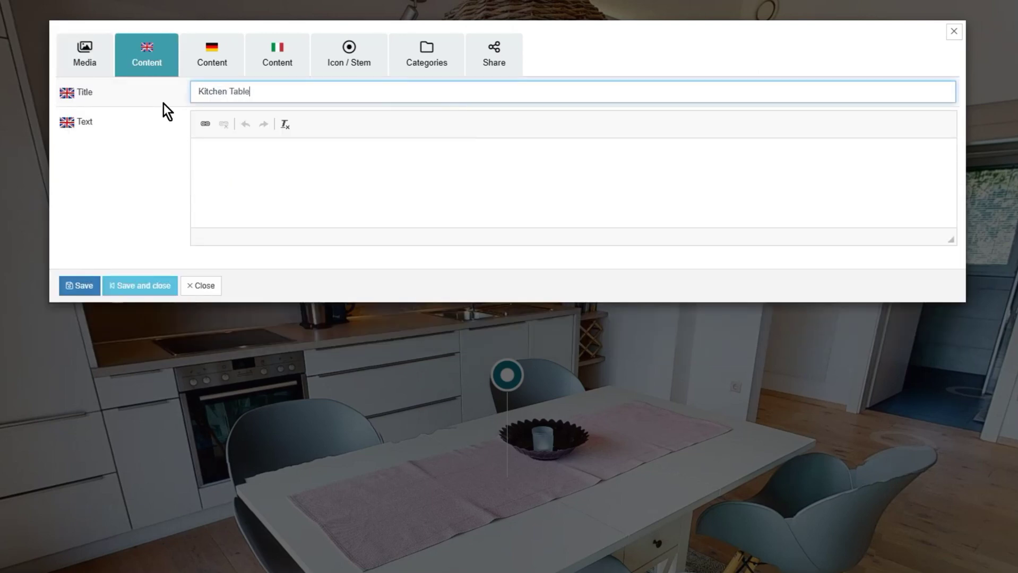
Step: Add the German title 'Küchentisch' and the Italian title 'Tavolo de cuc'
{"action": "left_click", "coordinate": [215, 63]}
{"action": "left_click", "coordinate": [234, 90]}
{"action": "type", "text": "Küchen"}
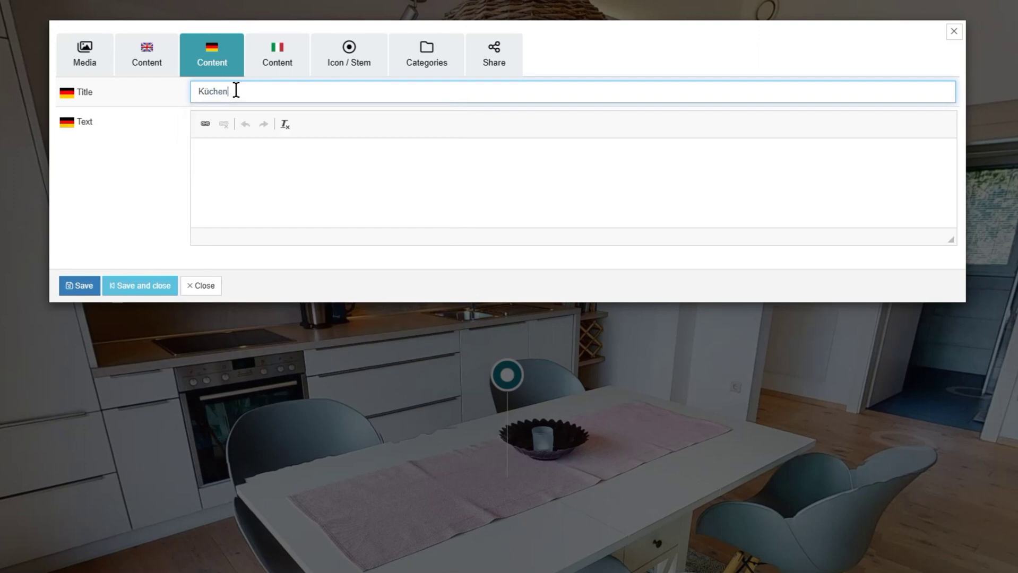
{"action": "type", "text": "tisch"}
{"action": "left_click", "coordinate": [262, 70]}
{"action": "left_click", "coordinate": [261, 91]}
{"action": "type", "text": "Tavo"}
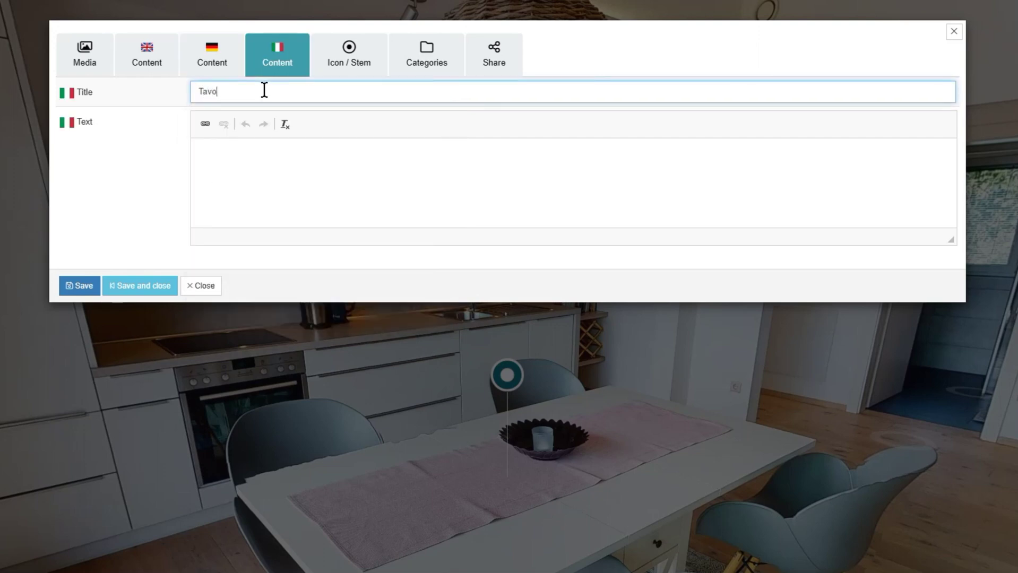
{"action": "type", "text": "lo de cucina"}
{"action": "left_click", "coordinate": [135, 63]}
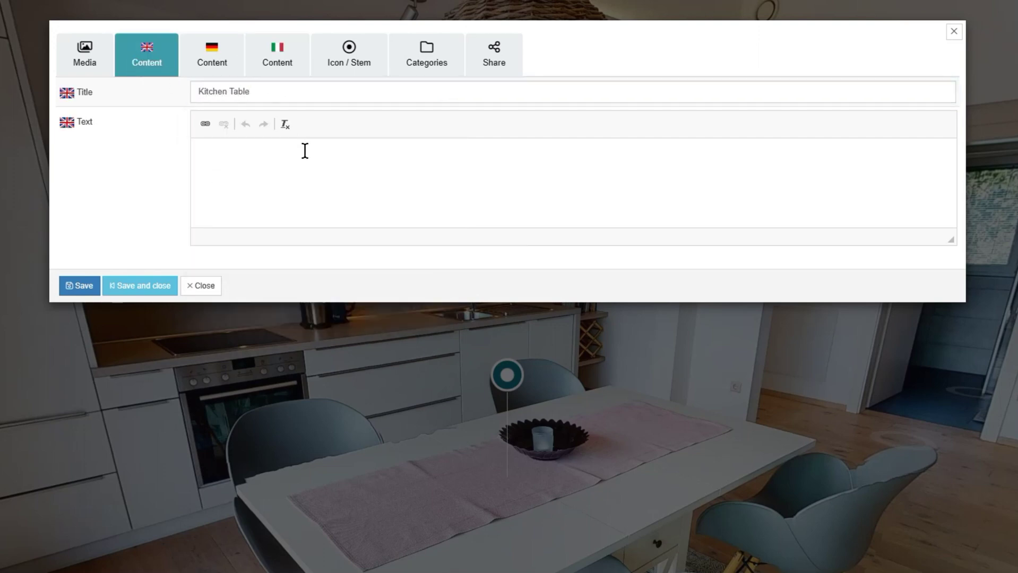
{"action": "left_click", "coordinate": [311, 170]}
{"action": "type", "text": "This is a link"}
{"action": "double_click", "coordinate": [244, 157]}
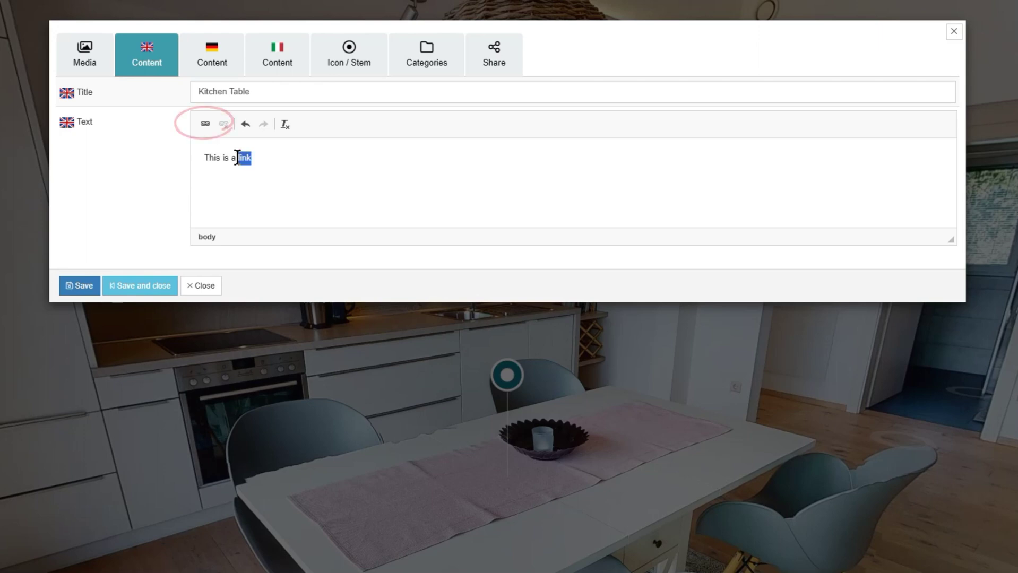
{"action": "left_click", "coordinate": [206, 123]}
{"action": "type", "text": "www.google"}
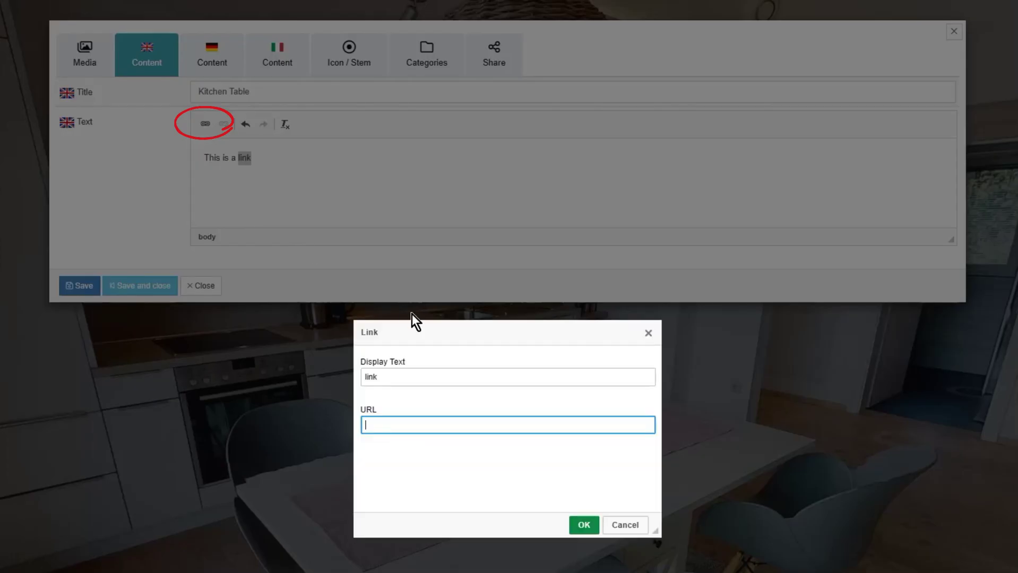
{"action": "type", "text": ".com"}
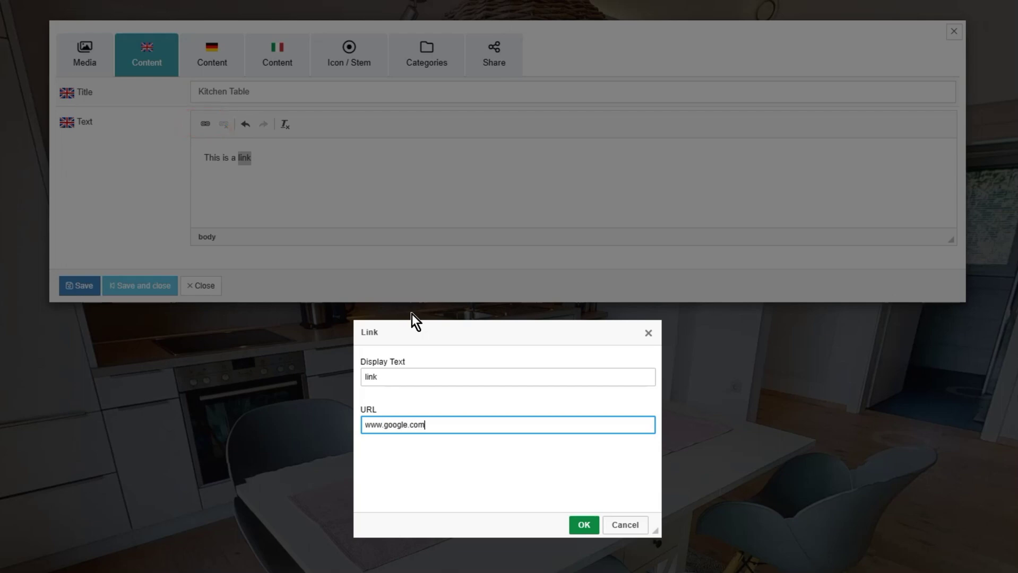
{"action": "left_click", "coordinate": [585, 525]}
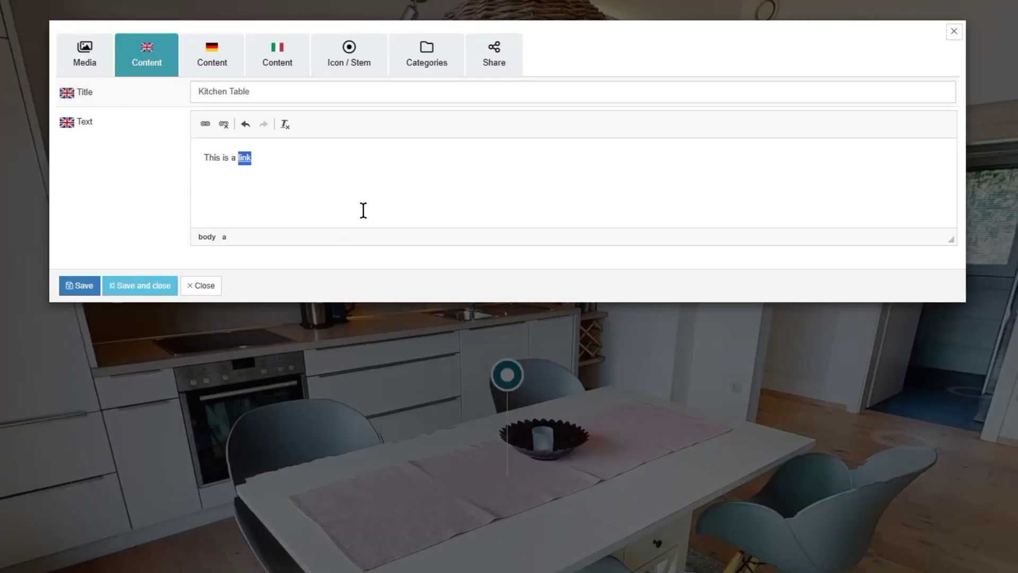
{"action": "left_click", "coordinate": [363, 209]}
{"action": "left_click", "coordinate": [77, 286]}
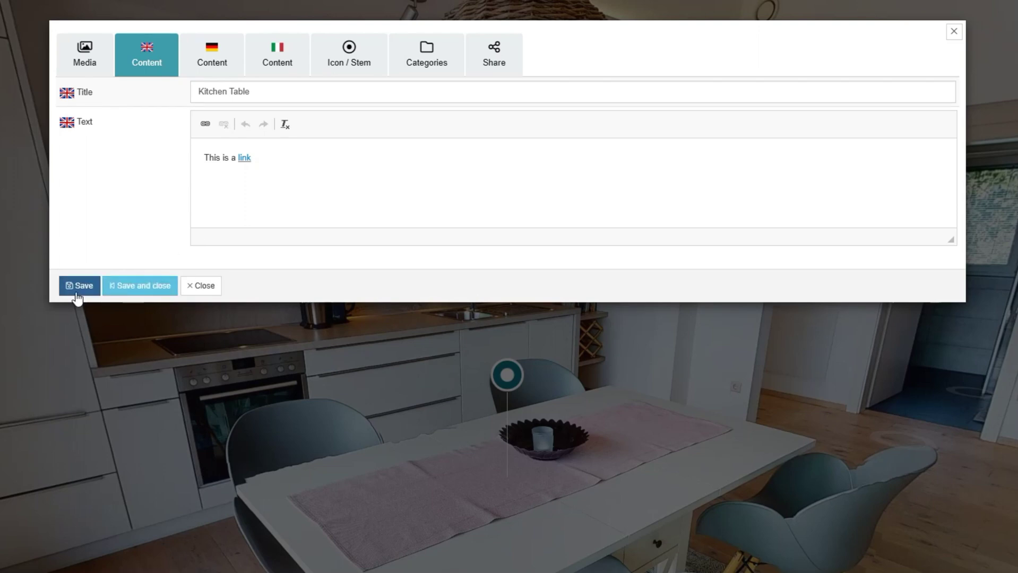
Step: Search the Icon / Stem icons for 'table' and give the tag the table-picnic icon
{"action": "left_click", "coordinate": [362, 73]}
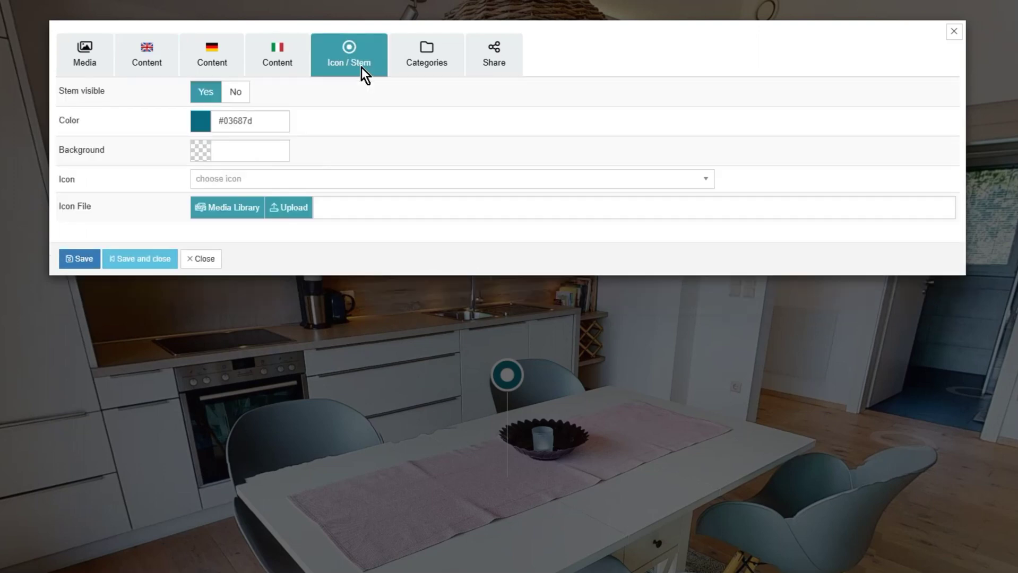
{"action": "left_click", "coordinate": [264, 123]}
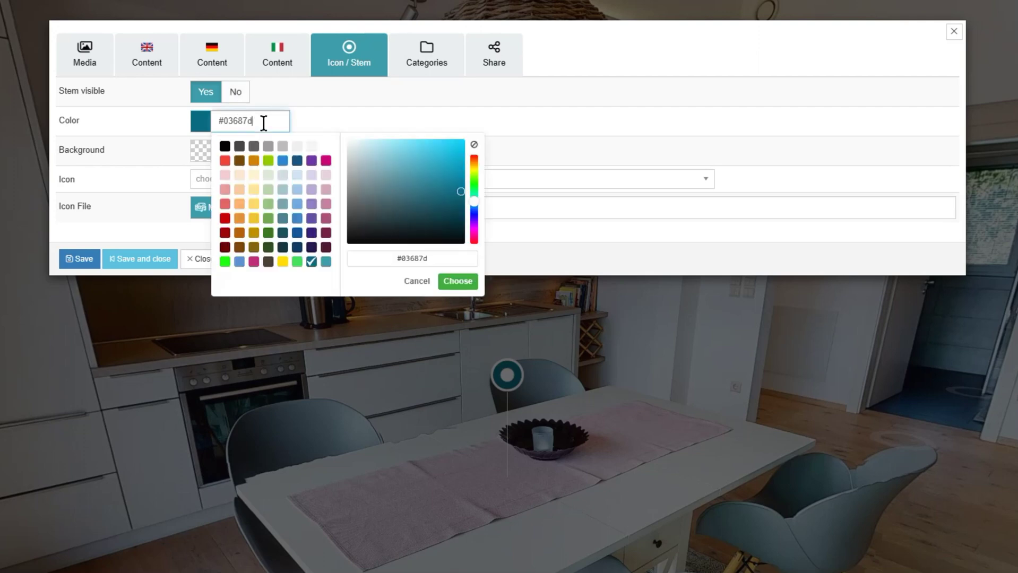
{"action": "left_click", "coordinate": [437, 170]}
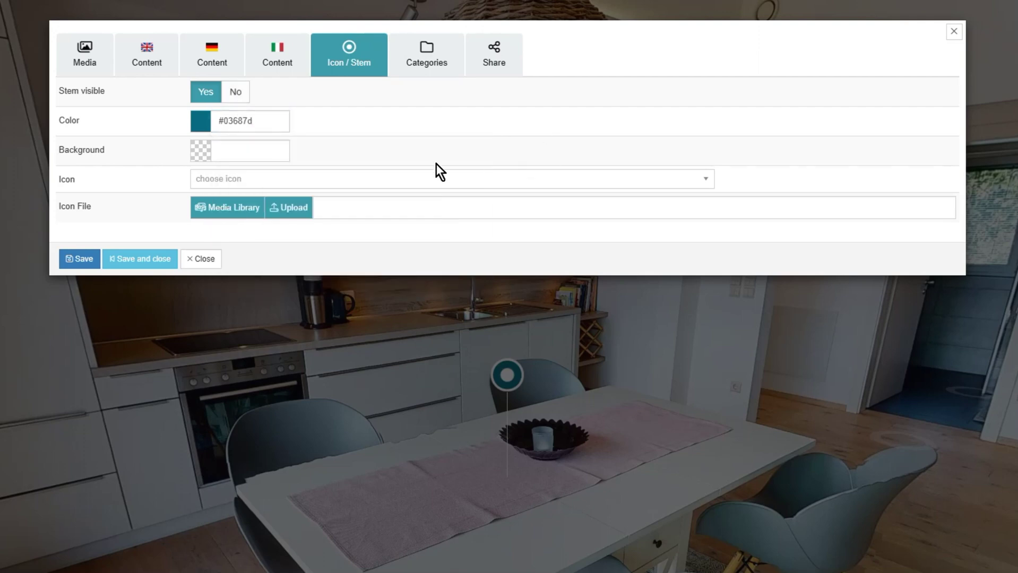
{"action": "left_click", "coordinate": [428, 180]}
{"action": "scroll", "coordinate": [467, 276], "scroll_direction": "down", "scroll_amount": 5}
{"action": "scroll", "coordinate": [272, 275], "scroll_direction": "down", "scroll_amount": 5}
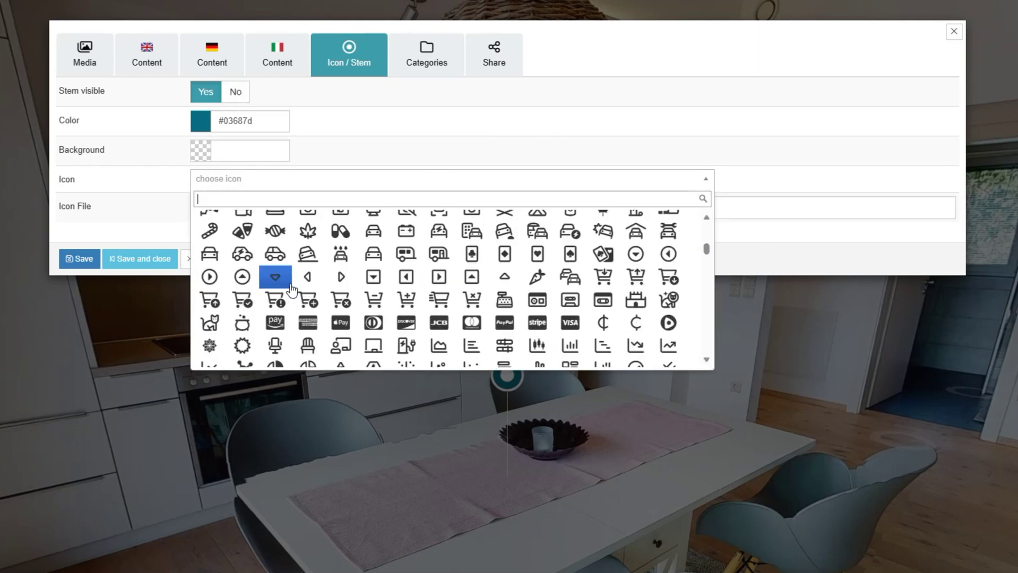
{"action": "left_click", "coordinate": [304, 197]}
{"action": "type", "text": "table"}
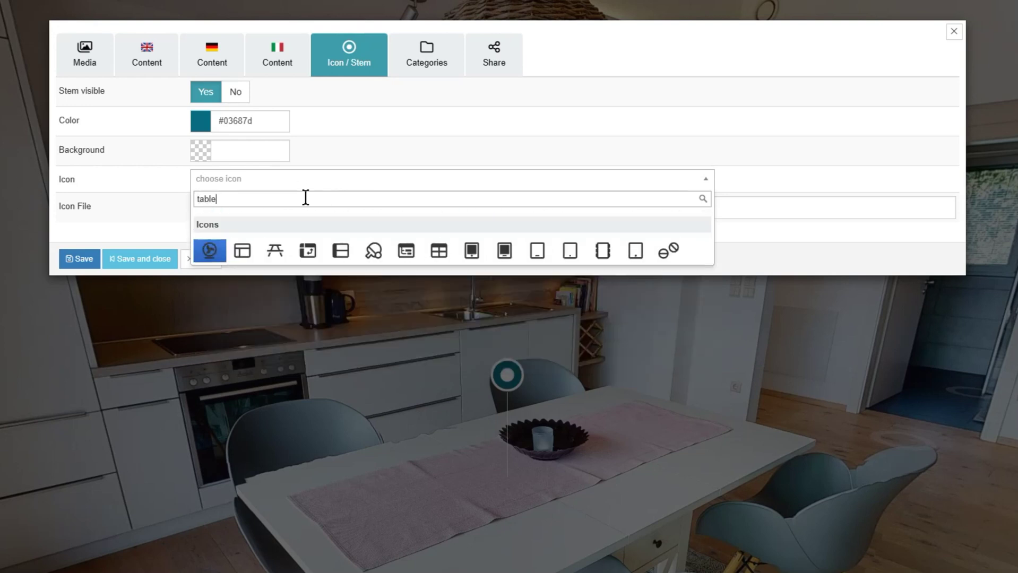
{"action": "left_click", "coordinate": [275, 250]}
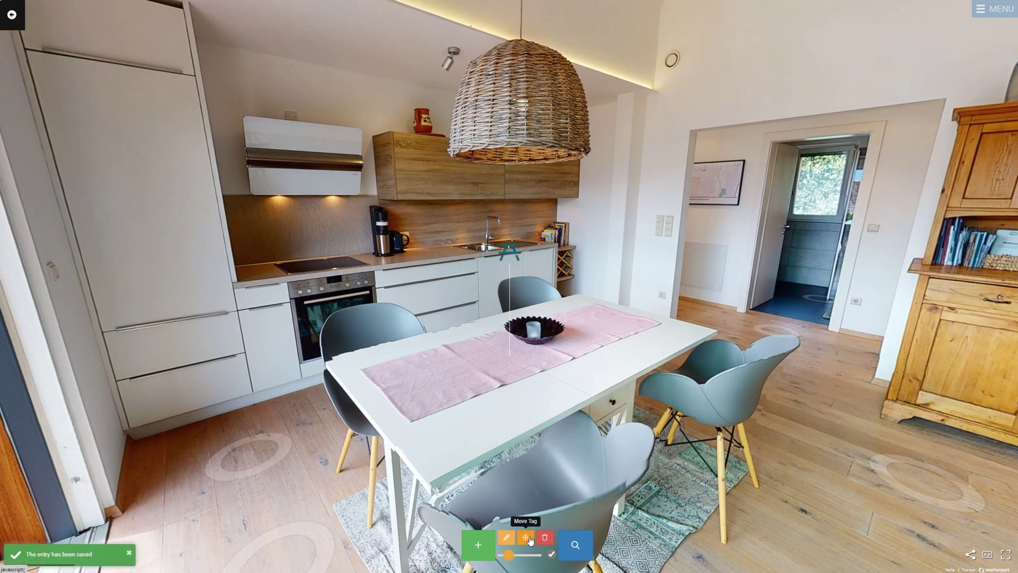
Step: Give the table tag's icon a background colour, save it, and place a new tag on the countertop
{"action": "left_click", "coordinate": [529, 540]}
{"action": "left_click", "coordinate": [440, 389]}
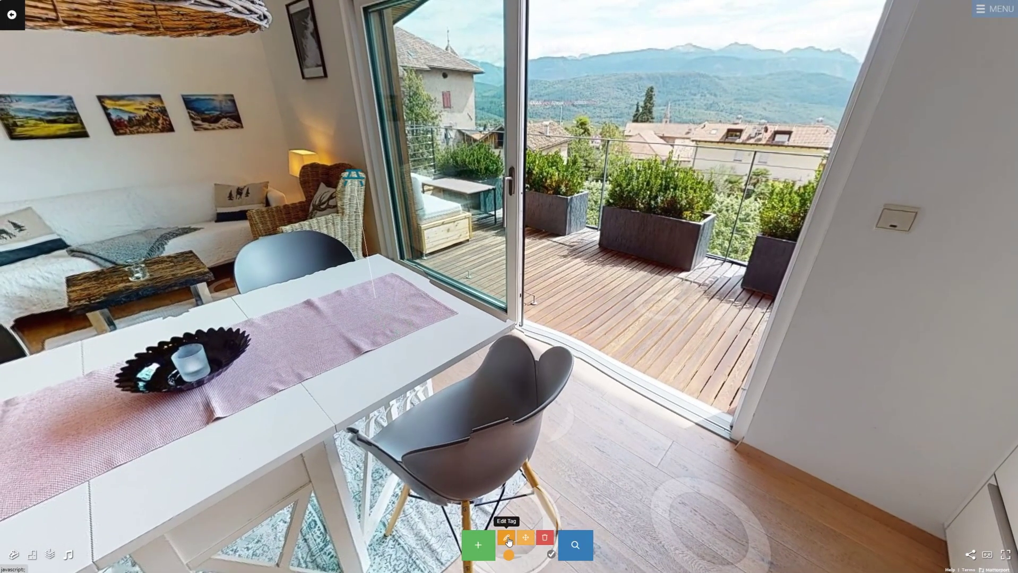
{"action": "left_click", "coordinate": [505, 538]}
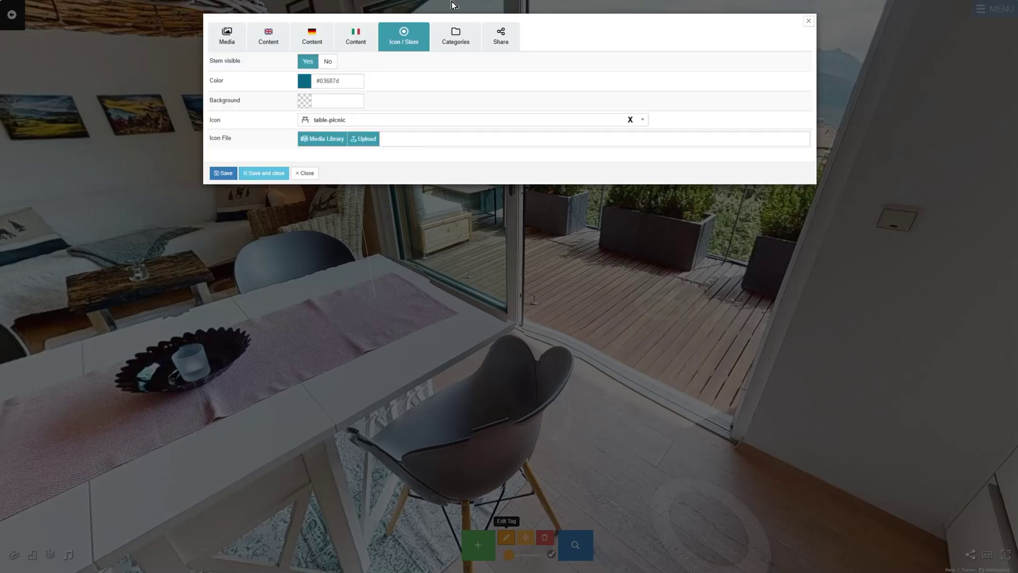
{"action": "left_click", "coordinate": [334, 100]}
{"action": "left_click", "coordinate": [475, 208]}
{"action": "left_click", "coordinate": [264, 173]}
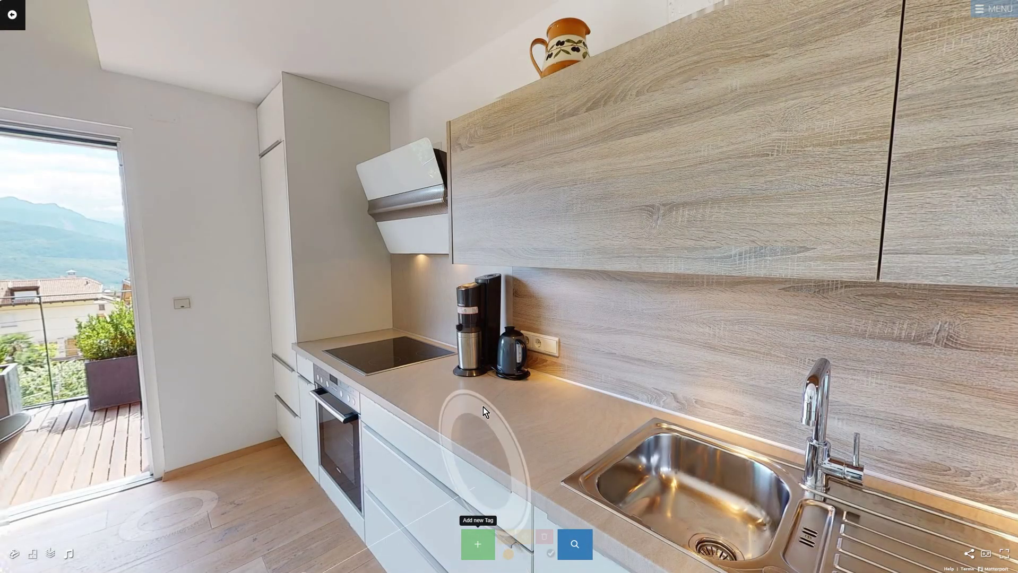
{"action": "left_click", "coordinate": [472, 411]}
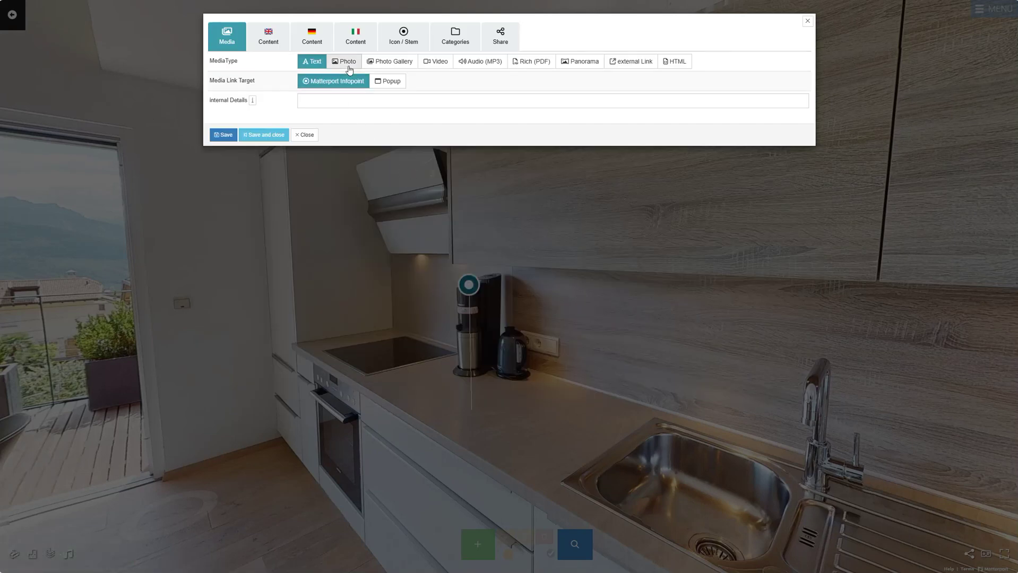
Step: Make the new tag a Photo tag and insert the uploaded olive-oil-1412361_1280 image
{"action": "left_click", "coordinate": [349, 66]}
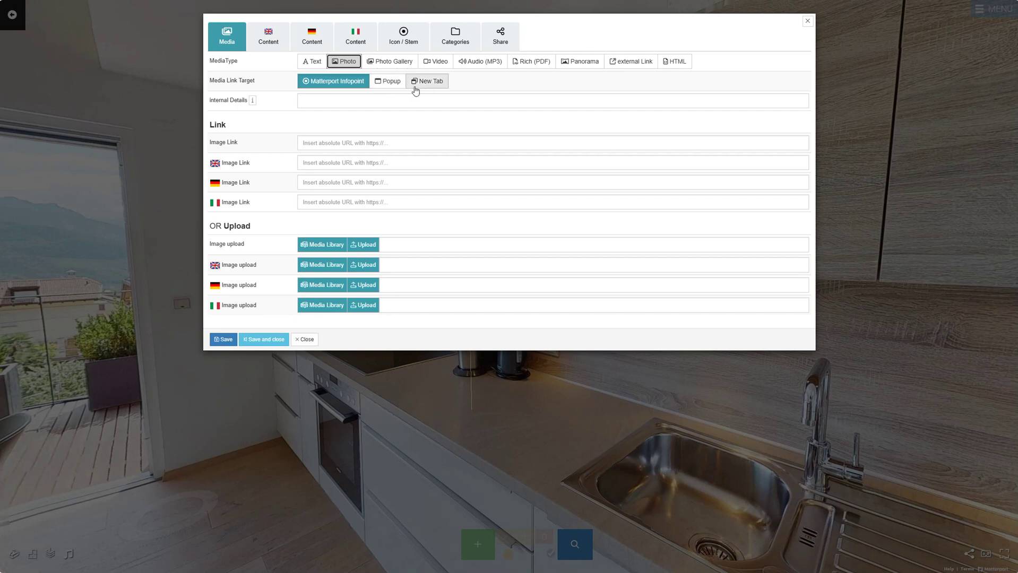
{"action": "left_click", "coordinate": [404, 144]}
{"action": "key", "text": "Escape"}
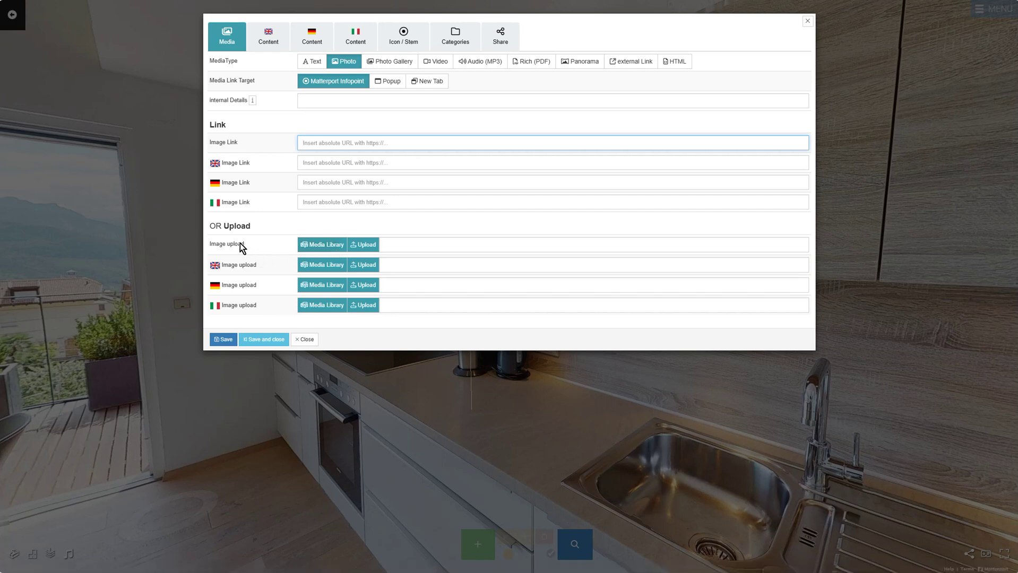
{"action": "left_click_drag", "start_coordinate": [240, 244], "coordinate": [210, 245]}
{"action": "left_click", "coordinate": [278, 263]}
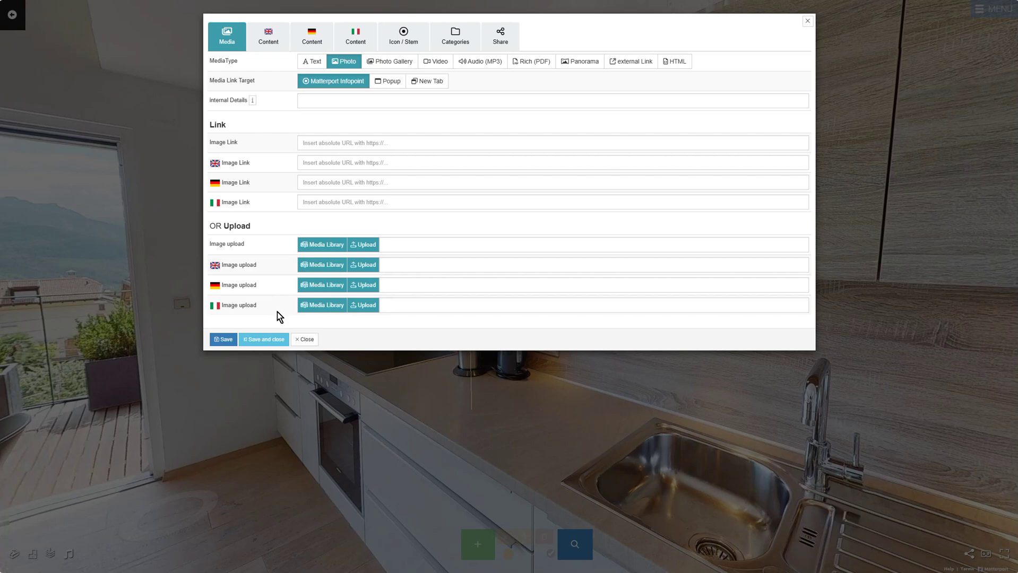
{"action": "left_click", "coordinate": [363, 245]}
{"action": "left_click", "coordinate": [244, 108]}
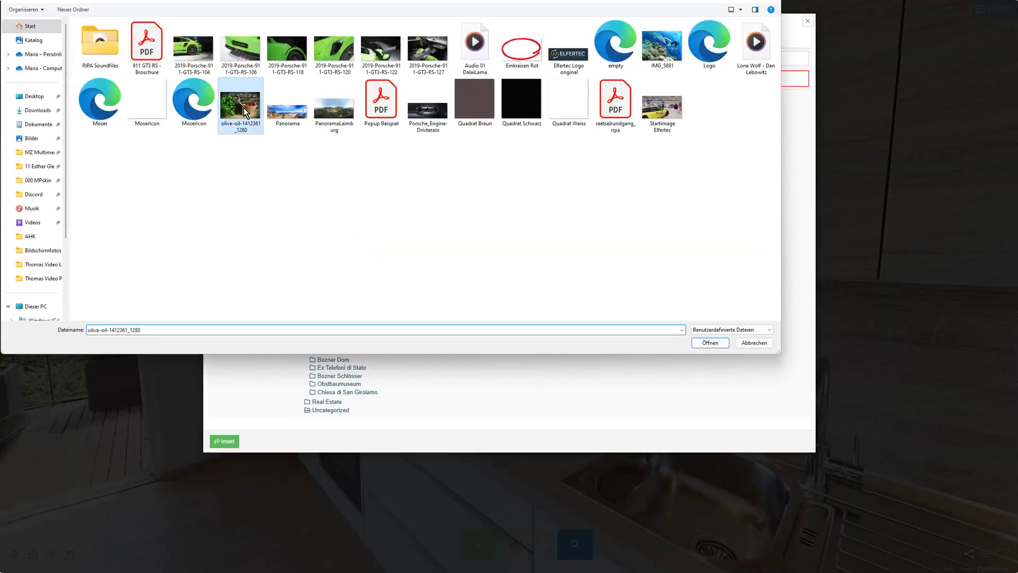
{"action": "left_click", "coordinate": [711, 343]}
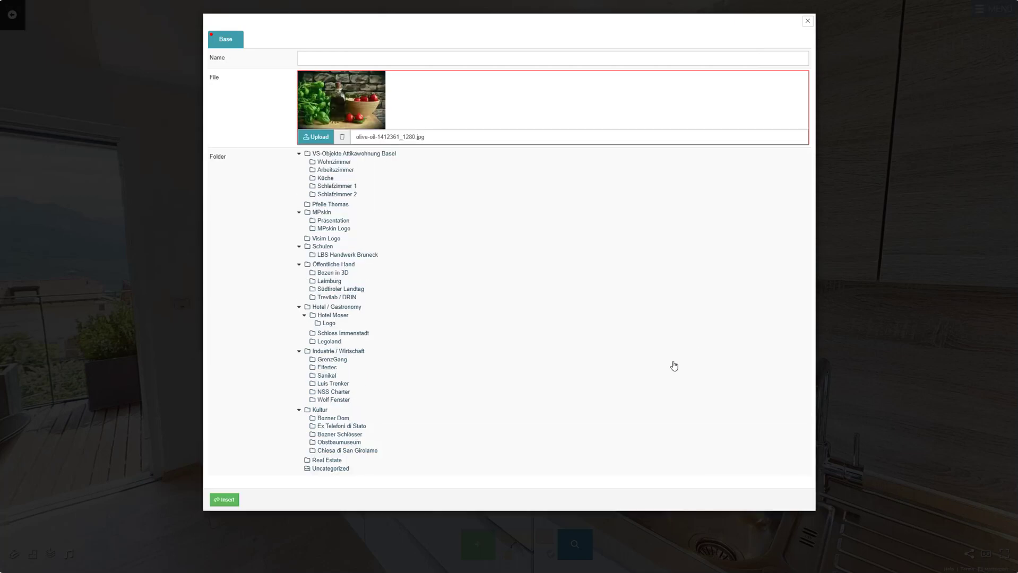
{"action": "left_click", "coordinate": [224, 499]}
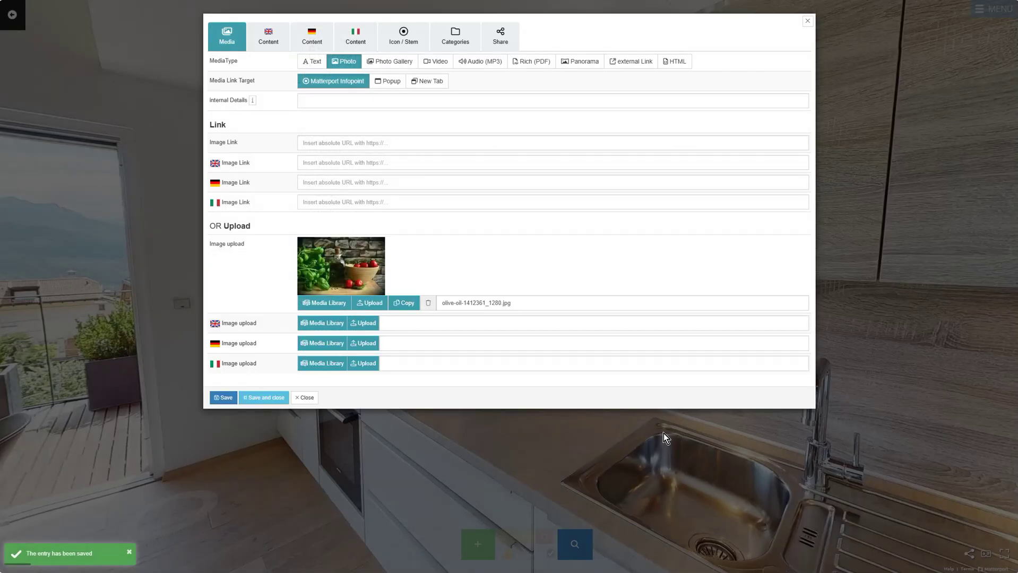
Step: Title the tag 'Photos' in English and 'Foto' in German and Italian
{"action": "left_click", "coordinate": [269, 34]}
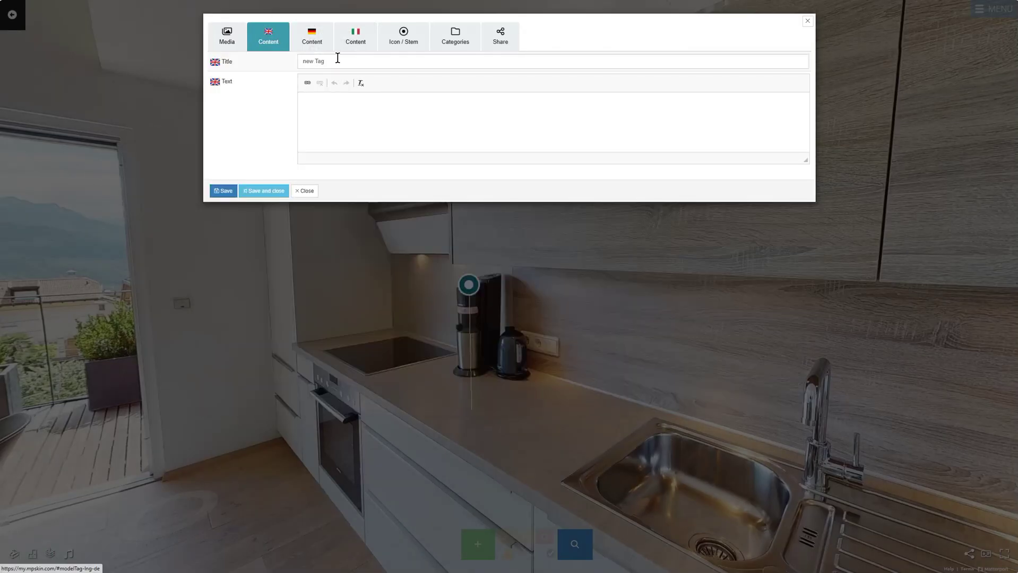
{"action": "left_click", "coordinate": [337, 59]}
{"action": "key", "text": "ctrl+a"}
{"action": "type", "text": "Photos"}
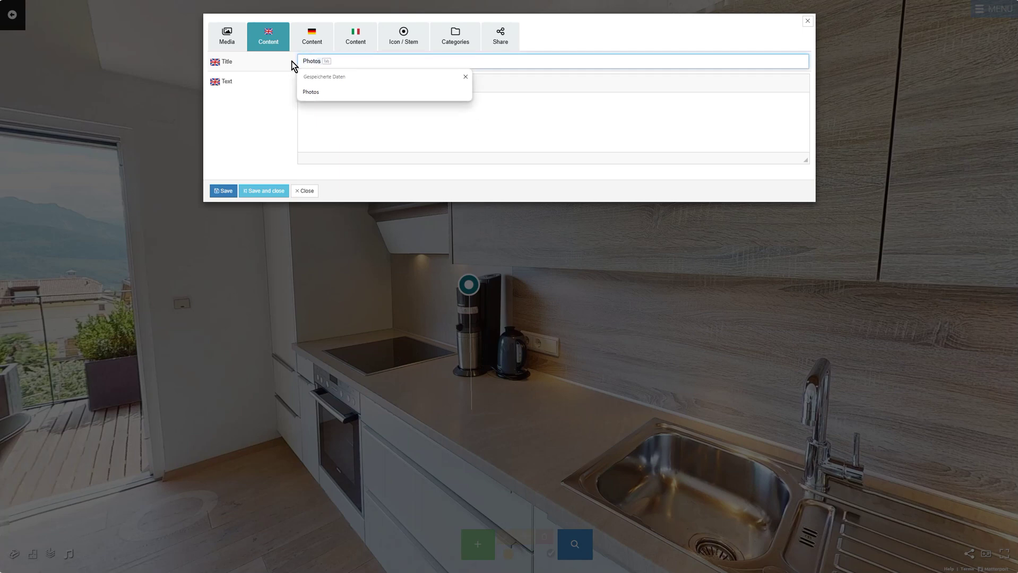
{"action": "key", "text": "Escape"}
{"action": "left_click", "coordinate": [323, 41]}
{"action": "left_click", "coordinate": [334, 63]}
{"action": "type", "text": "Foto"}
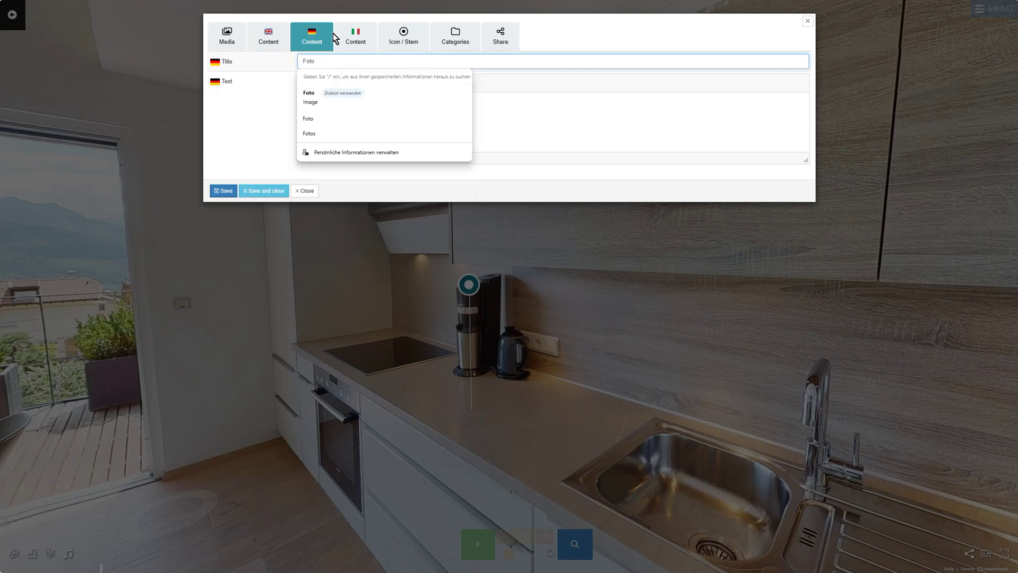
{"action": "left_click", "coordinate": [355, 38]}
{"action": "left_click", "coordinate": [358, 63]}
{"action": "type", "text": "Foto"}
{"action": "key", "text": "Escape"}
Step: Give the tag the photo-film icon on a white #ffffff background and save it
{"action": "left_click", "coordinate": [412, 44]}
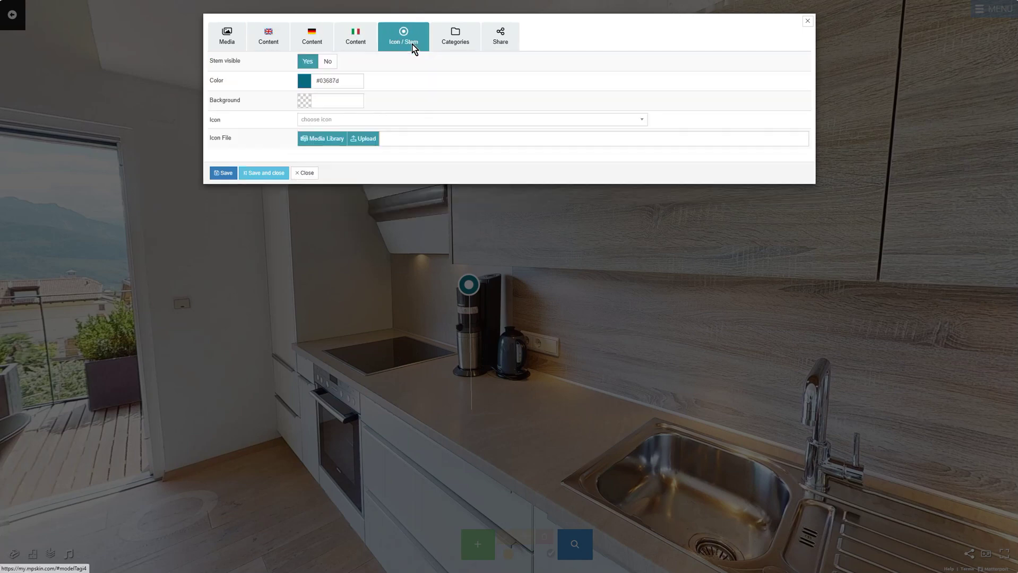
{"action": "left_click", "coordinate": [346, 102]}
{"action": "left_click", "coordinate": [390, 120]}
{"action": "left_click", "coordinate": [310, 168]}
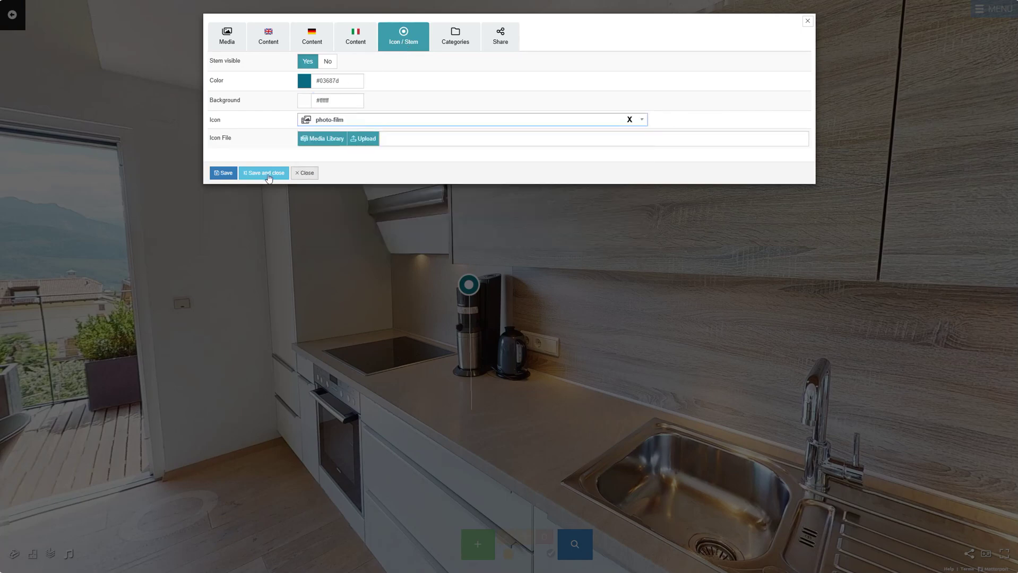
{"action": "left_click", "coordinate": [268, 177]}
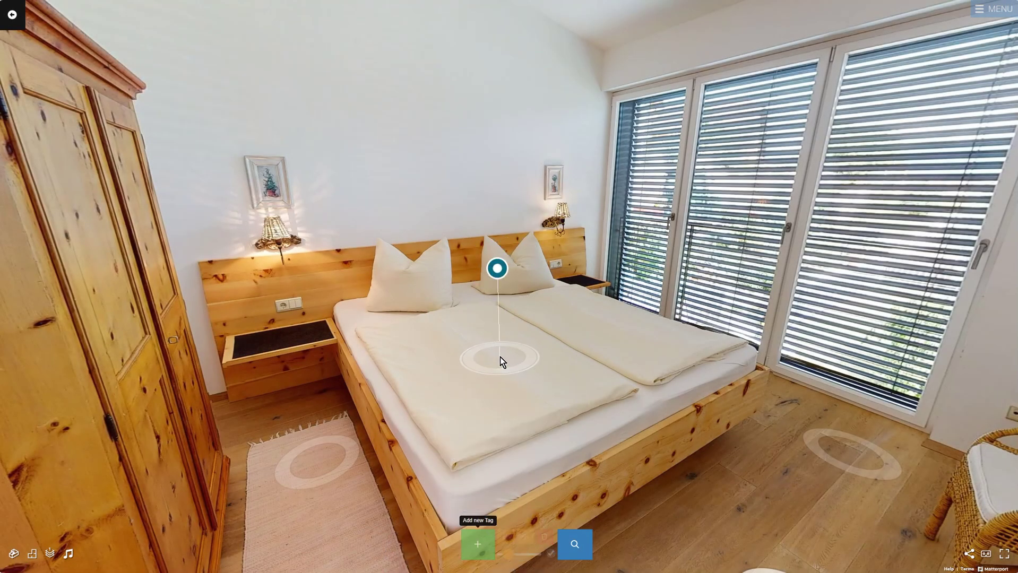
Step: Place a new tag on the bed, set its media type to Photo Gallery, and add a + New entry
{"action": "left_click", "coordinate": [500, 357]}
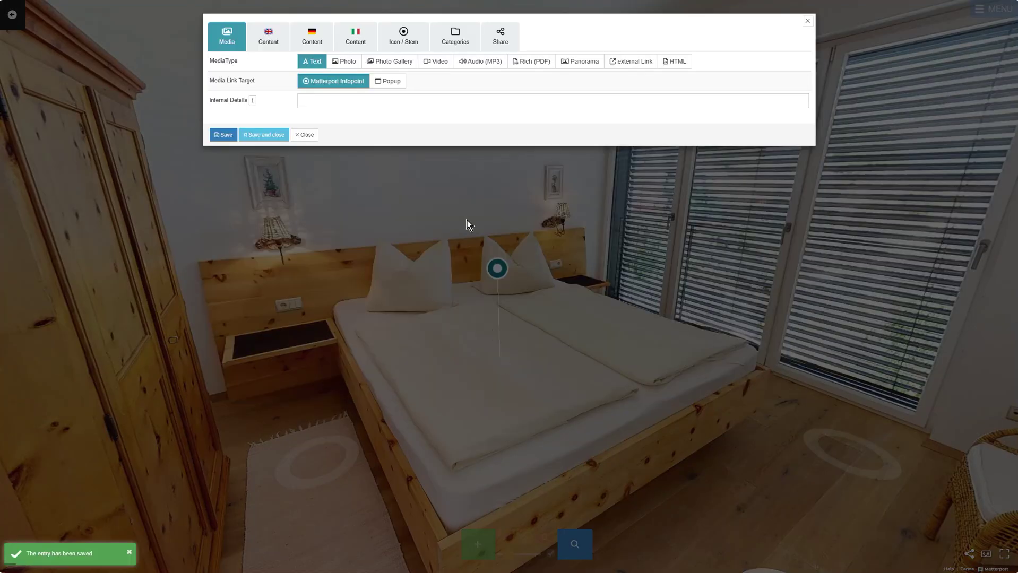
{"action": "left_click", "coordinate": [393, 61]}
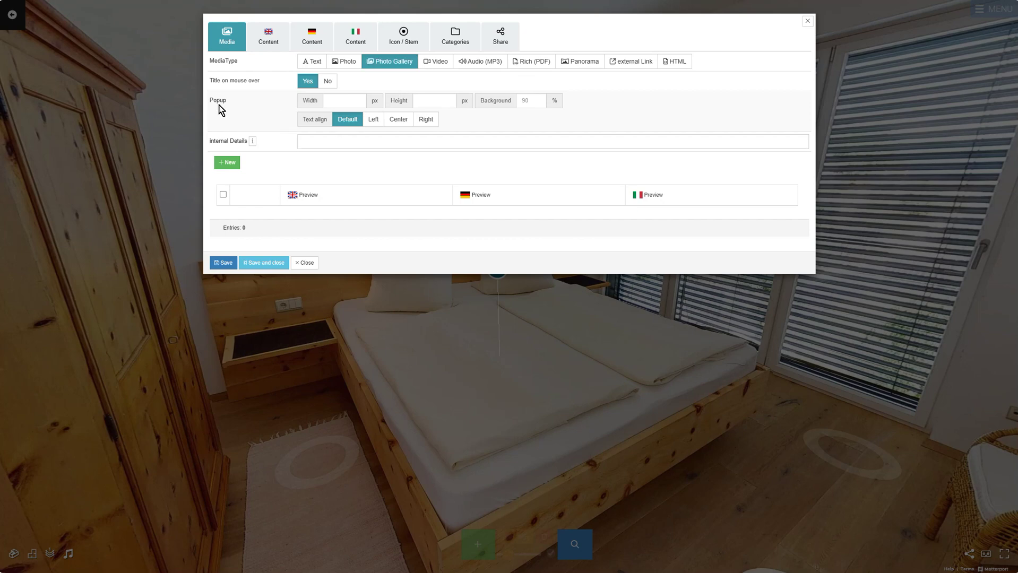
{"action": "left_click", "coordinate": [228, 163]}
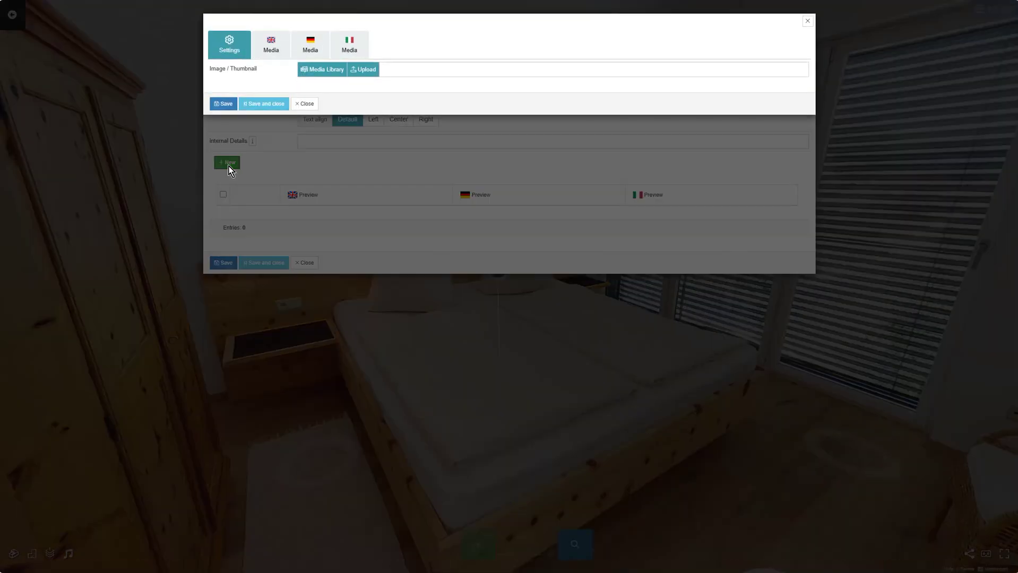
Step: Set the 2019-Porsche-911-GT3-RS-104 picture as the first gallery entry's thumbnail
{"action": "left_click", "coordinate": [271, 48]}
{"action": "left_click", "coordinate": [312, 52]}
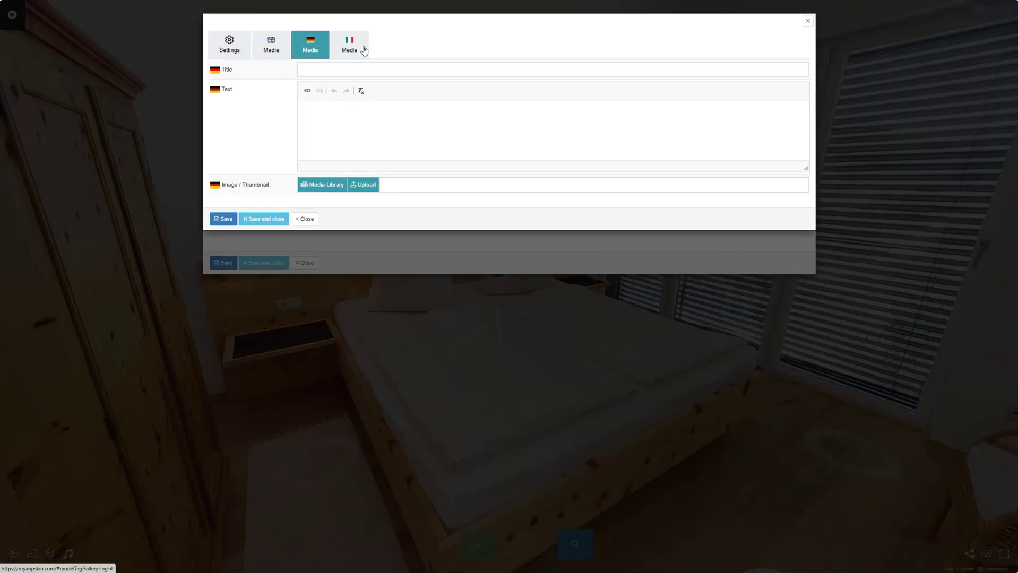
{"action": "left_click", "coordinate": [365, 50]}
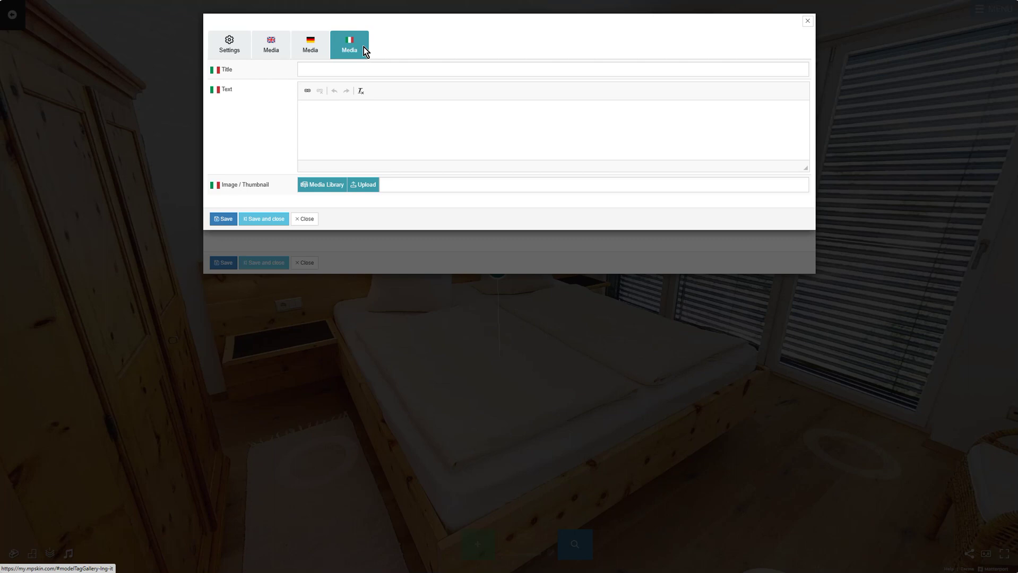
{"action": "left_click", "coordinate": [240, 55]}
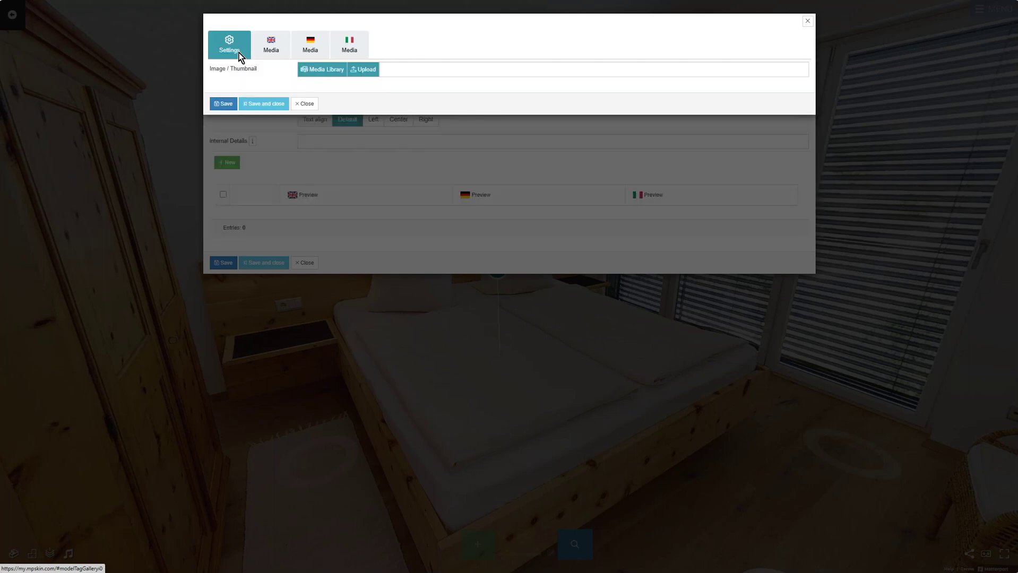
{"action": "left_click", "coordinate": [367, 75]}
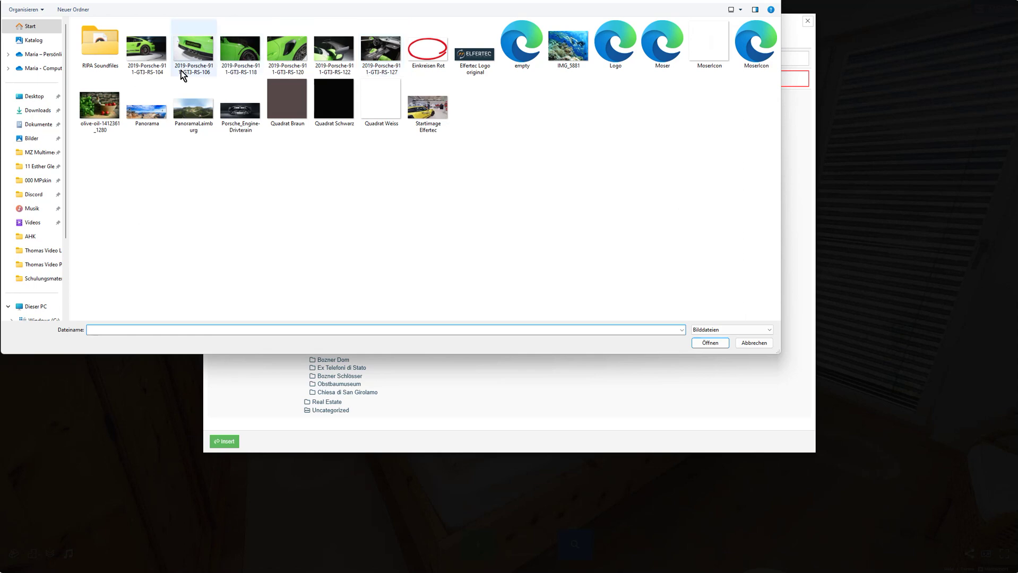
{"action": "left_click", "coordinate": [165, 63]}
{"action": "left_click", "coordinate": [709, 342]}
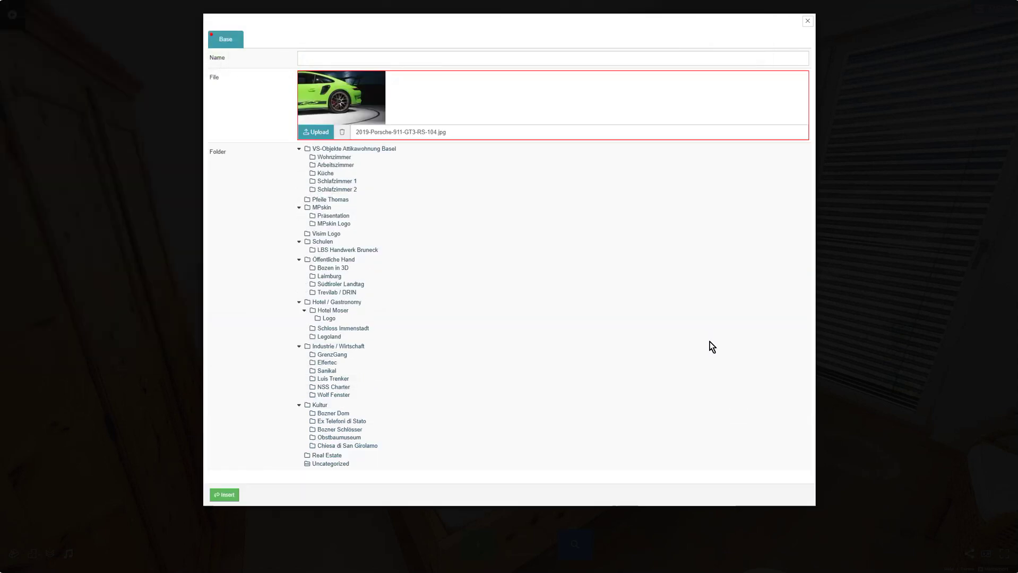
{"action": "left_click", "coordinate": [227, 495]}
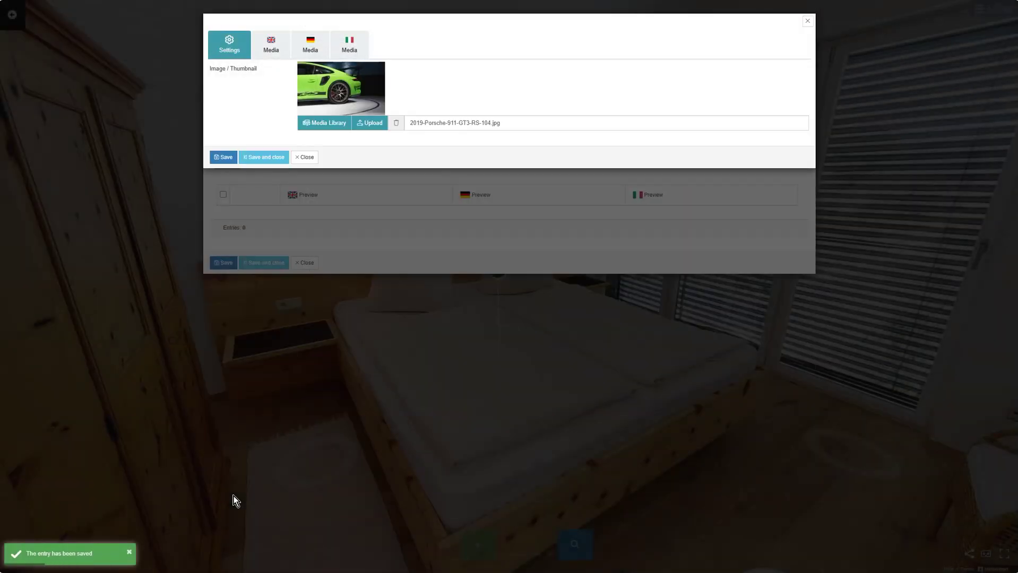
Step: Give the entry the English title 'Title' and an Italian description, then save and close it
{"action": "left_click", "coordinate": [284, 56]}
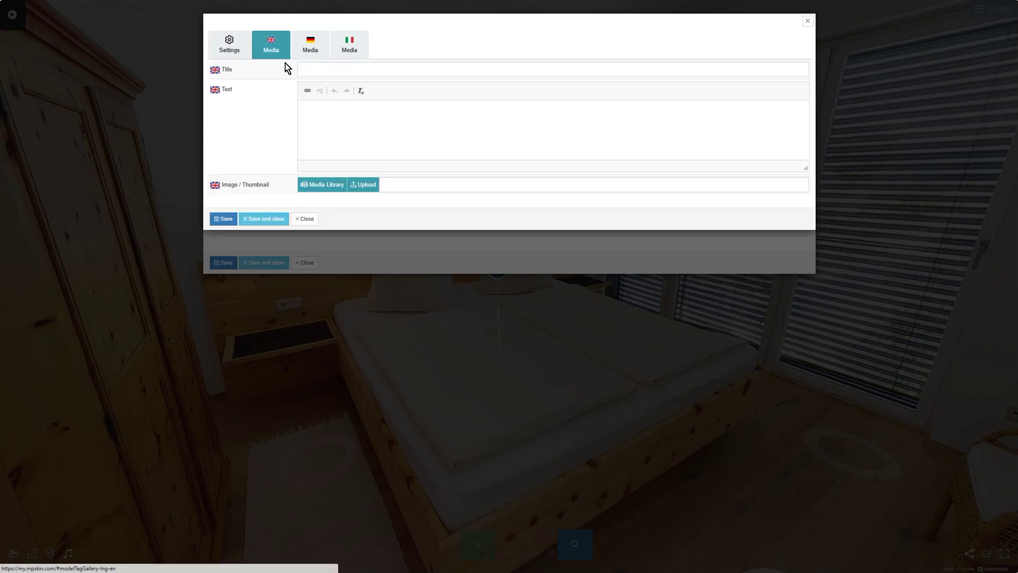
{"action": "left_click", "coordinate": [341, 70]}
{"action": "type", "text": "Title"}
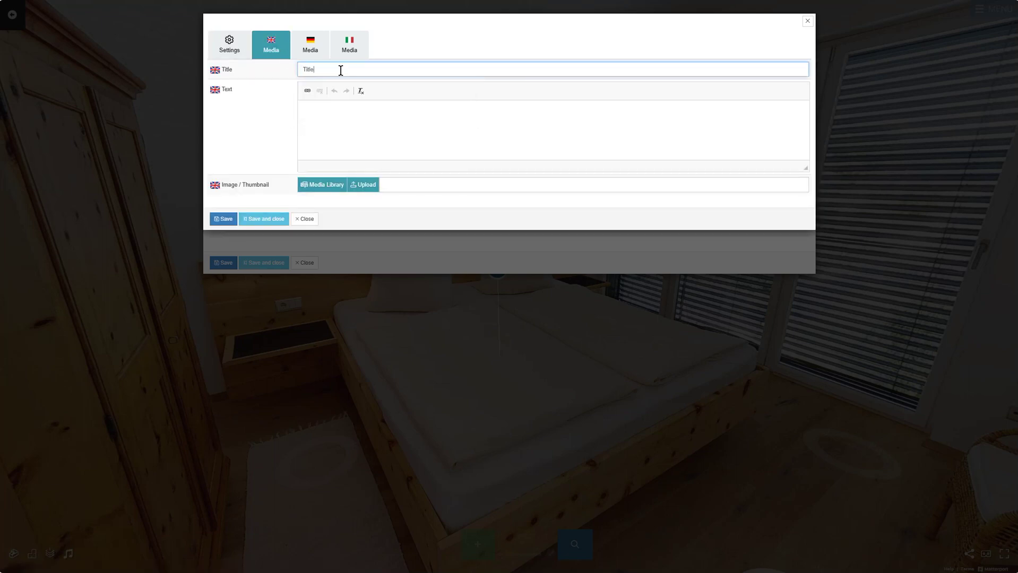
{"action": "left_click", "coordinate": [319, 44]}
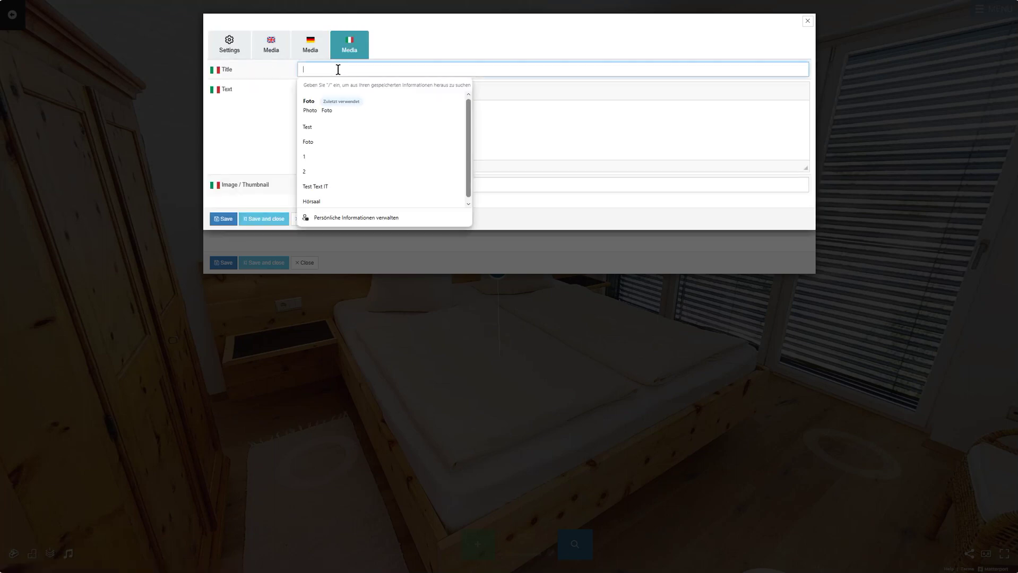
{"action": "left_click", "coordinate": [338, 123]}
{"action": "type", "text": "Text"}
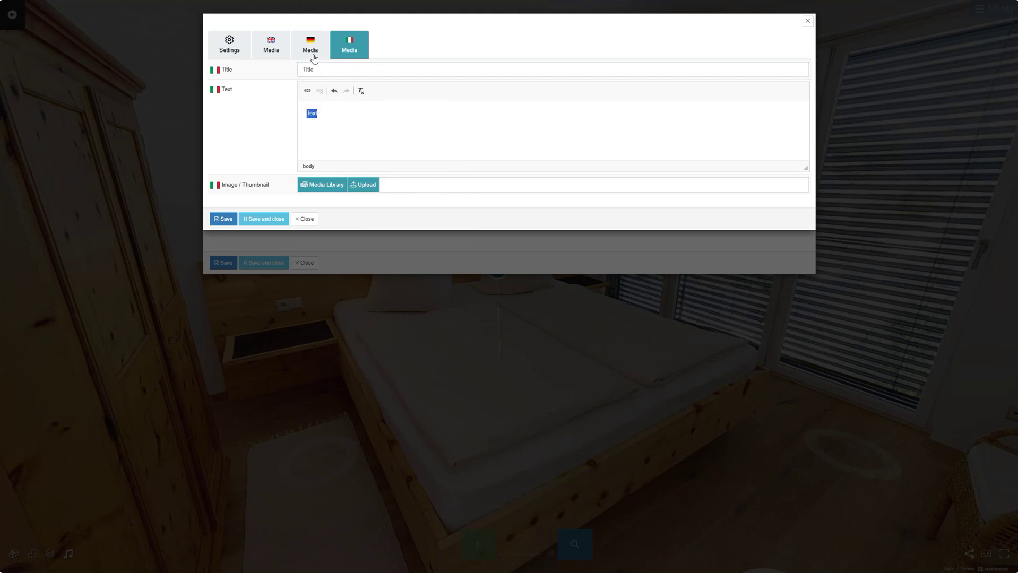
{"action": "left_click", "coordinate": [315, 59]}
{"action": "left_click", "coordinate": [270, 46]}
{"action": "left_click", "coordinate": [229, 47]}
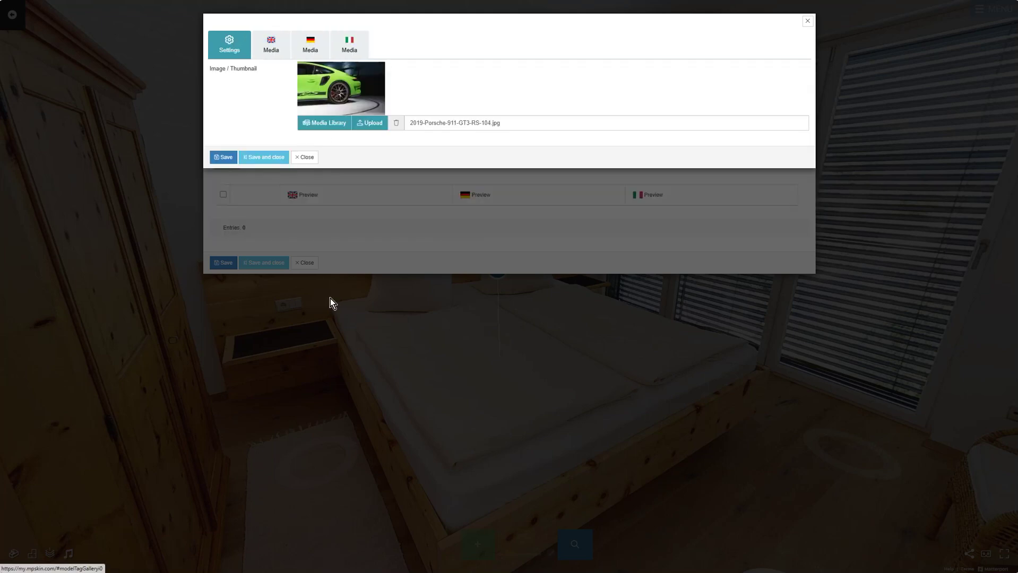
{"action": "left_click", "coordinate": [260, 158]}
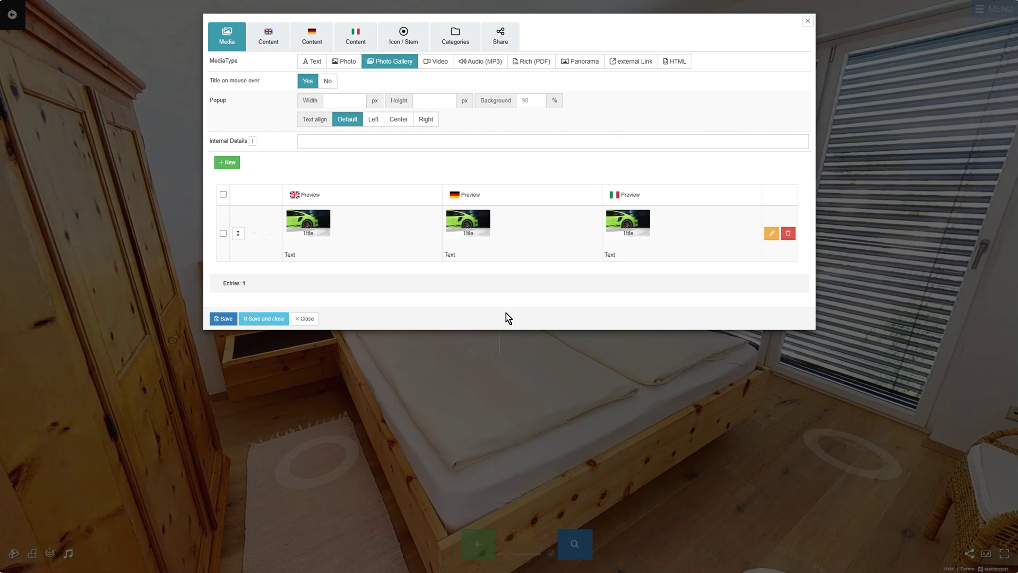
Step: Add and save a second gallery entry, then start a third titled 'Title 3'
{"action": "left_click", "coordinate": [227, 162]}
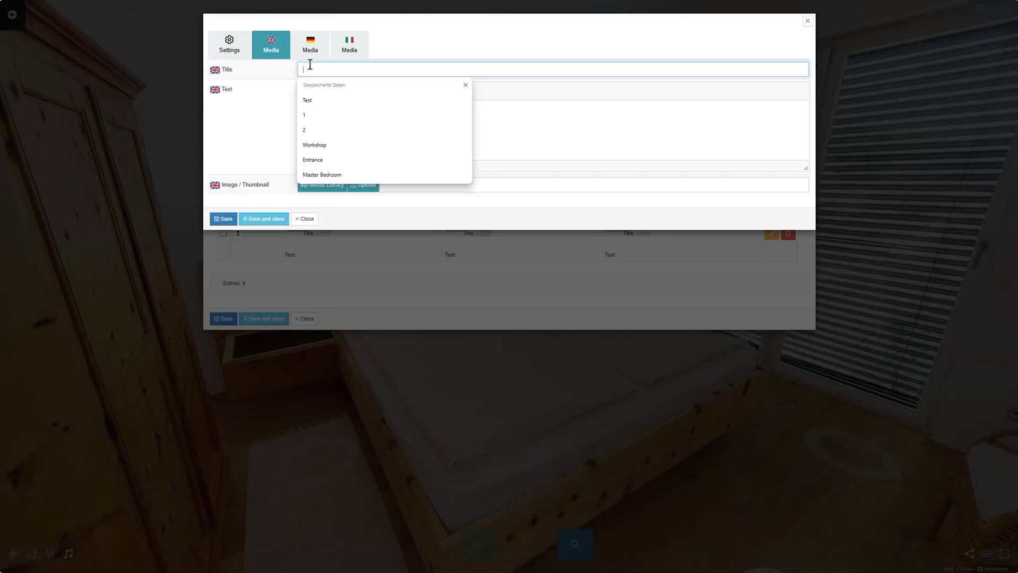
{"action": "left_click", "coordinate": [349, 44]}
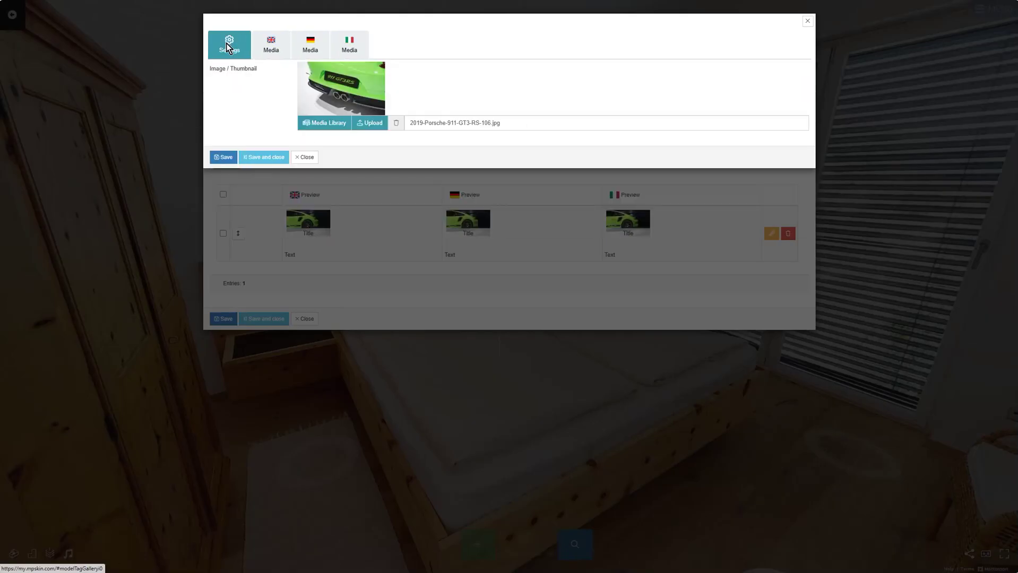
{"action": "left_click", "coordinate": [257, 155]}
{"action": "left_click", "coordinate": [233, 162]}
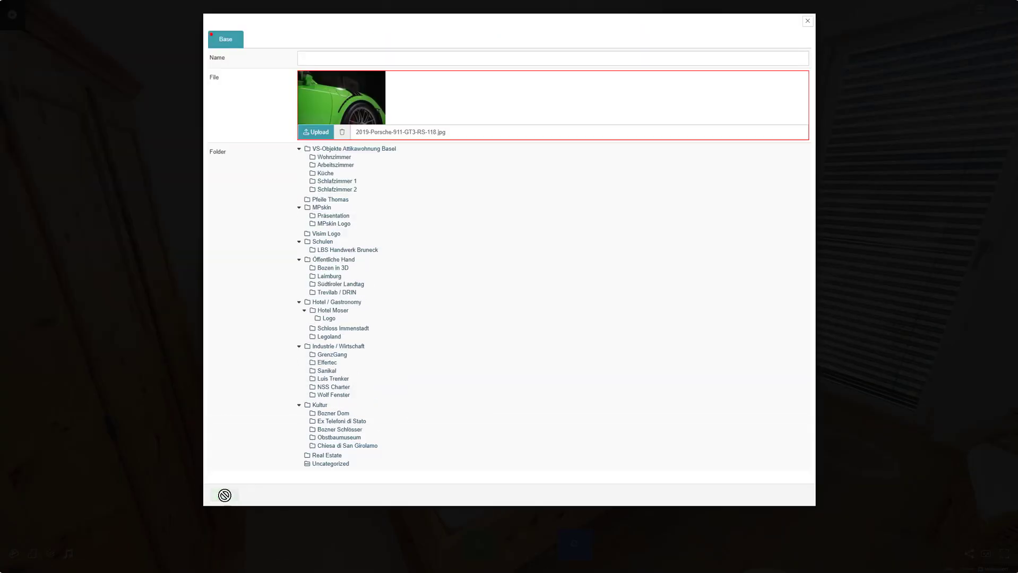
{"action": "left_click", "coordinate": [321, 68]}
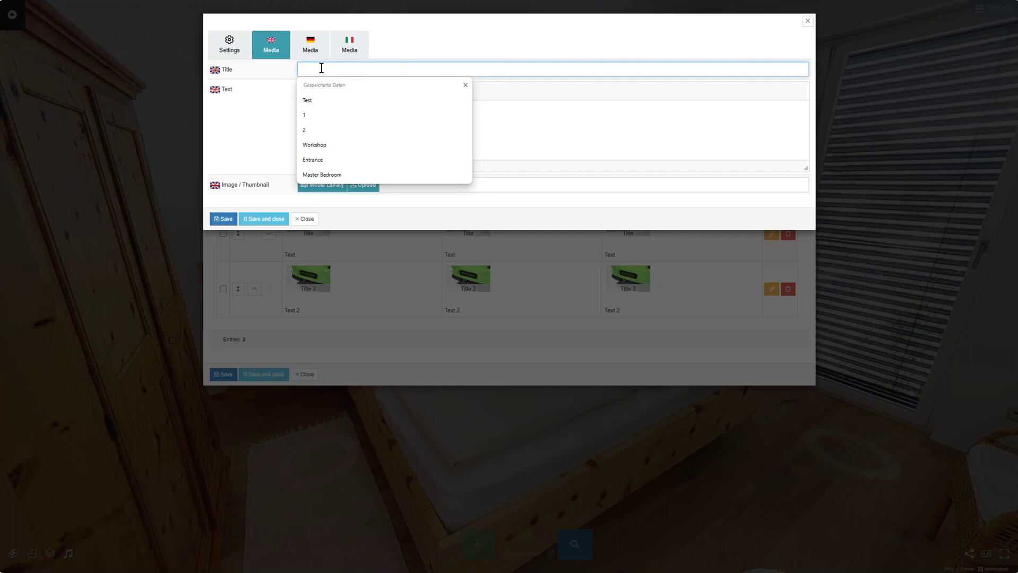
{"action": "type", "text": "Title 3"}
{"action": "key", "text": "ctrl+a"}
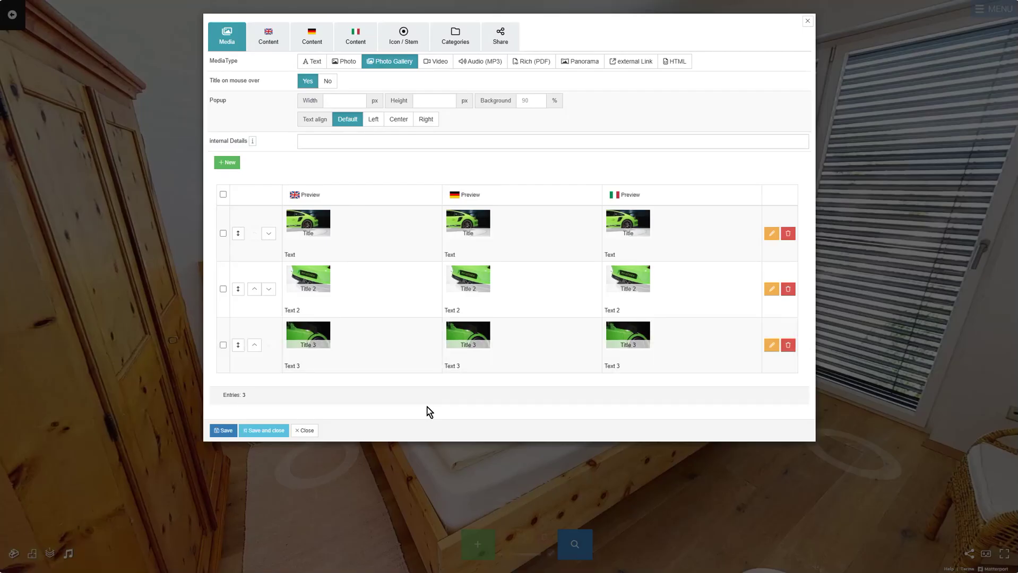
Step: Reorder the three gallery entries so Title stays first, then bring up the Icon / Stem settings
{"action": "left_click", "coordinate": [255, 289]}
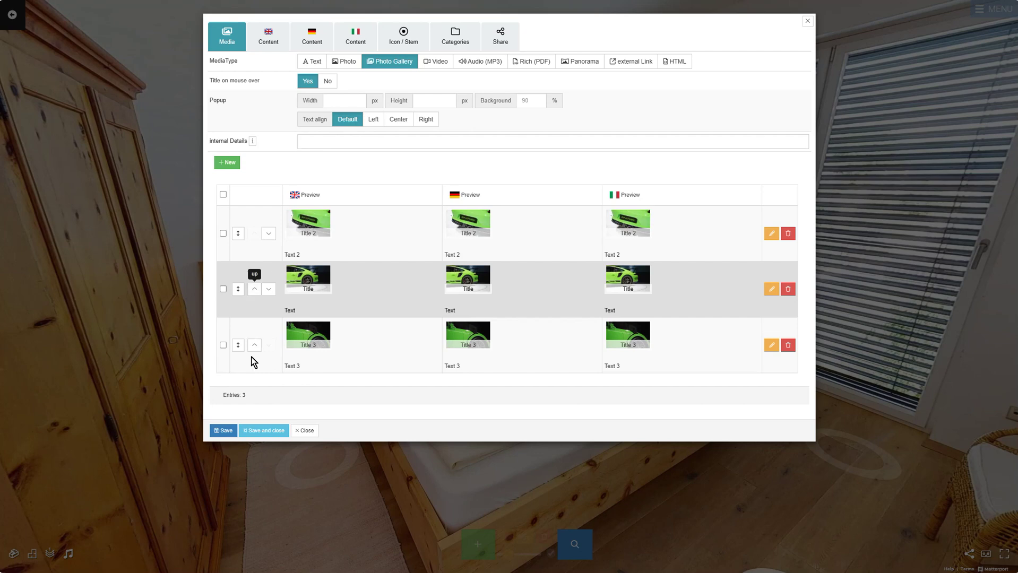
{"action": "left_click", "coordinate": [269, 234]}
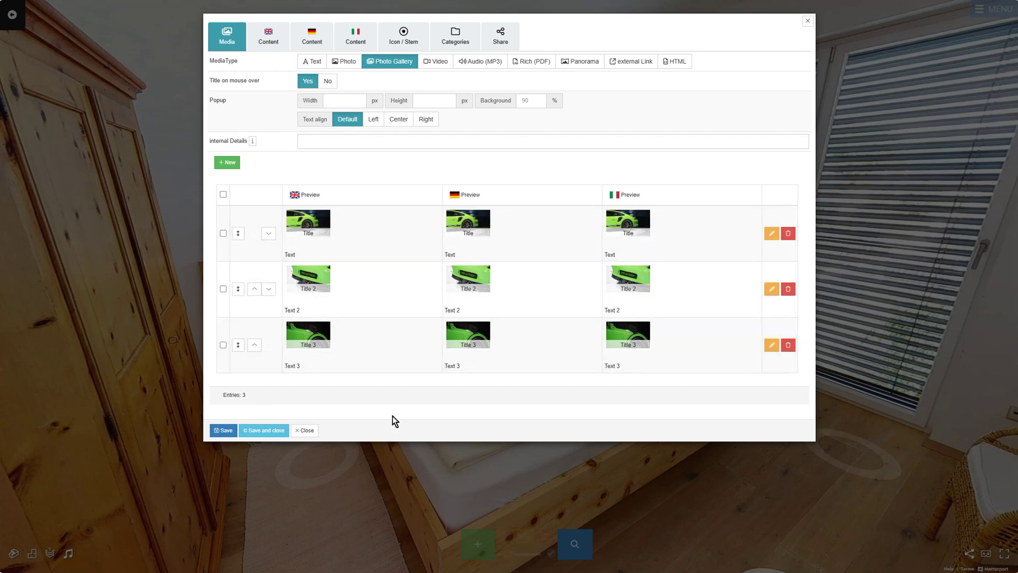
{"action": "left_click", "coordinate": [403, 36]}
Step: Give the tag the gallery-thumbnails icon, found by searching 'galler'
{"action": "left_click", "coordinate": [382, 120]}
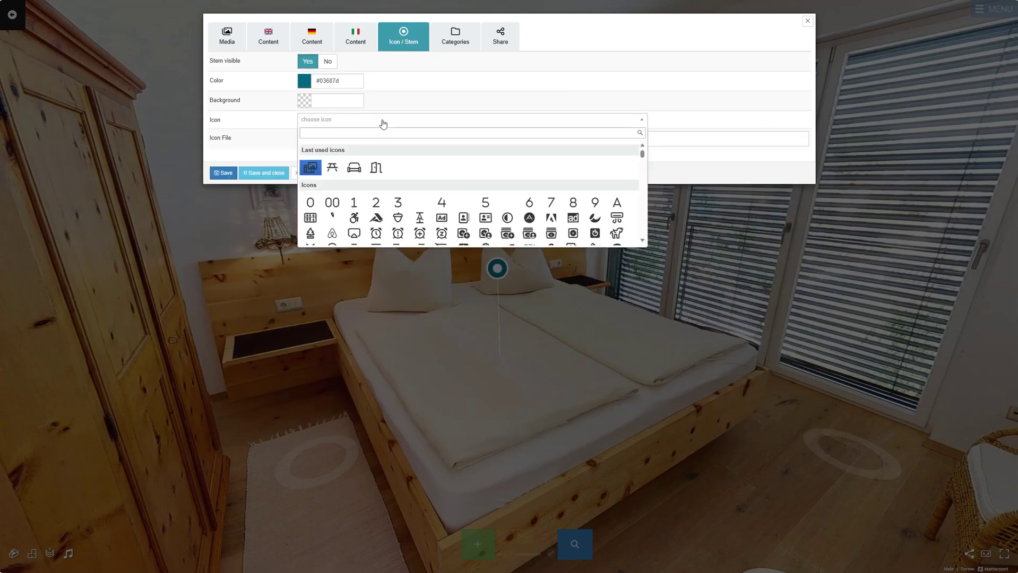
{"action": "type", "text": "galler"}
{"action": "left_click", "coordinate": [310, 168]}
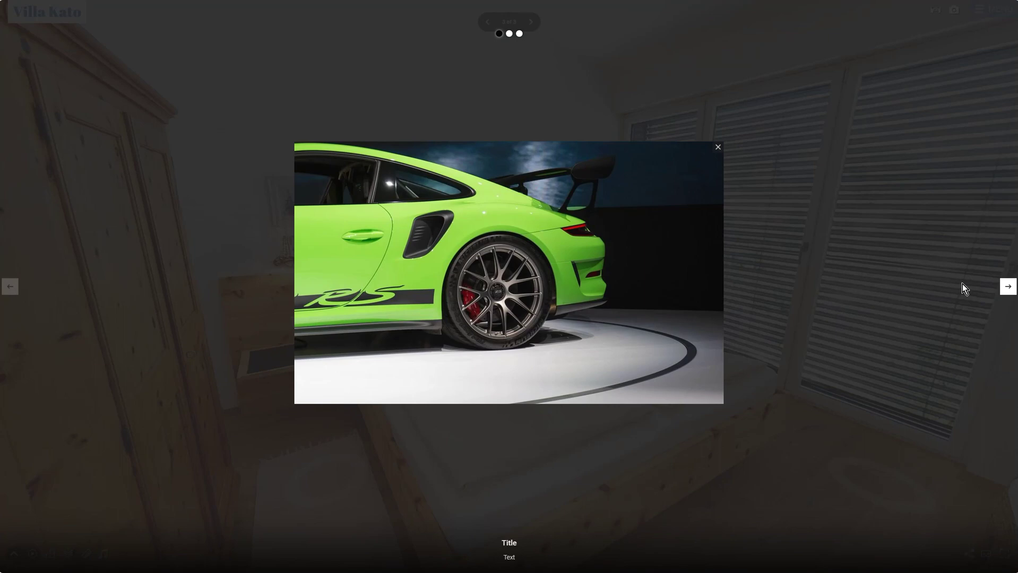
Step: Page through the three Porsche slides of the gallery in the tour preview
{"action": "left_click", "coordinate": [1009, 289]}
{"action": "left_click", "coordinate": [1010, 290]}
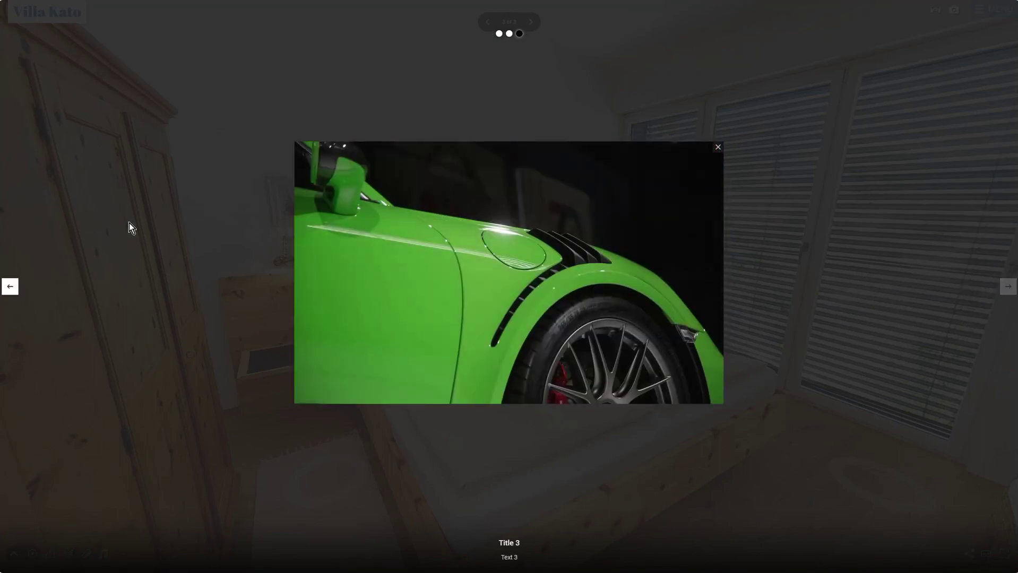
{"action": "left_click", "coordinate": [12, 289]}
{"action": "left_click", "coordinate": [520, 34]}
{"action": "left_click", "coordinate": [499, 34]}
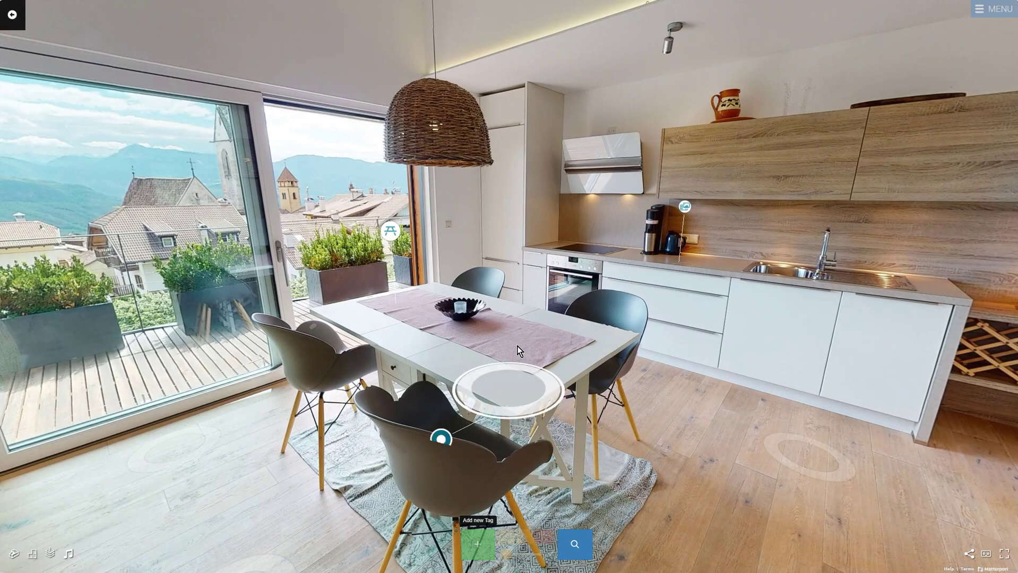
Step: Place a video tag above the dining table and paste the YouTube link into it
{"action": "left_click", "coordinate": [528, 335]}
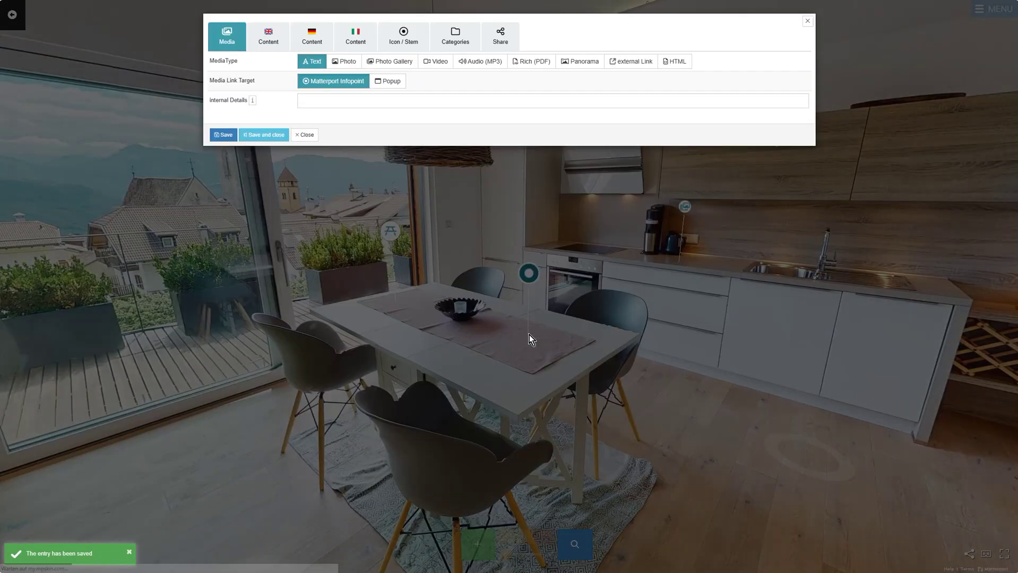
{"action": "left_click", "coordinate": [442, 63]}
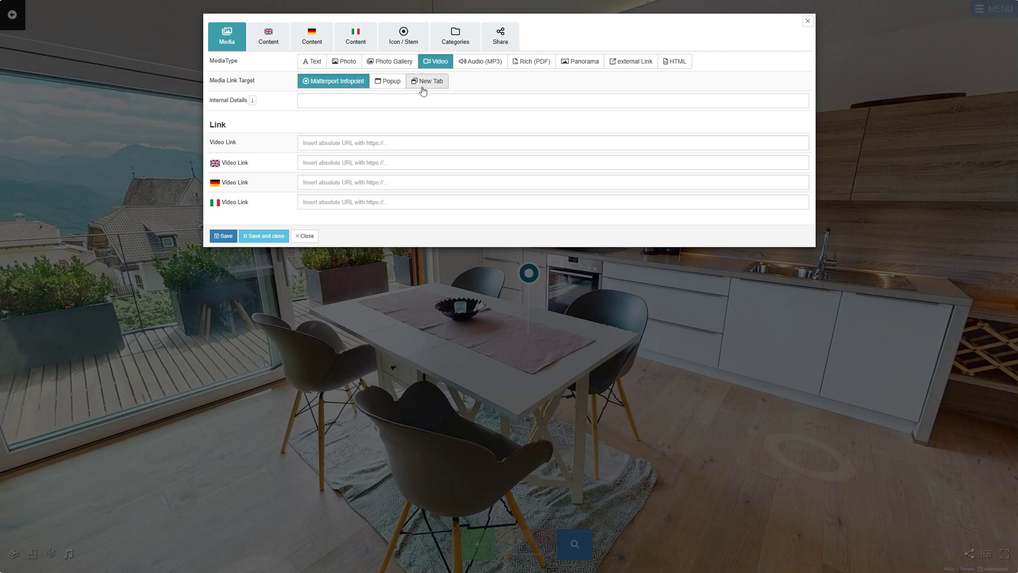
{"action": "left_click", "coordinate": [426, 144]}
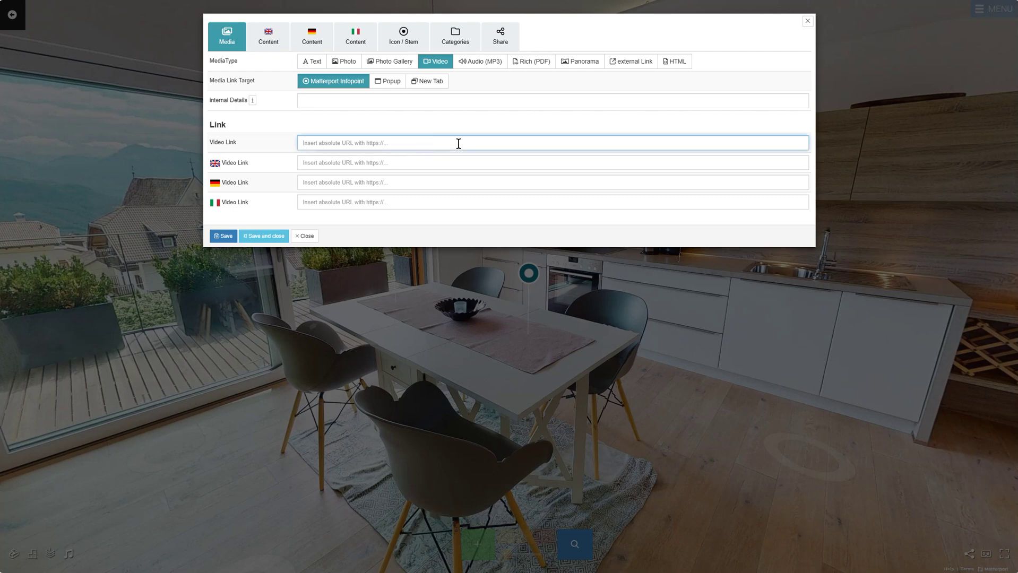
{"action": "type", "text": "https://youtu.be/C4LMLUSBoB0"}
Step: Title the video tag 'Video' and review its German and Italian content
{"action": "left_click", "coordinate": [266, 45]}
{"action": "left_click_drag", "start_coordinate": [326, 61], "coordinate": [294, 62]}
{"action": "type", "text": "Video"}
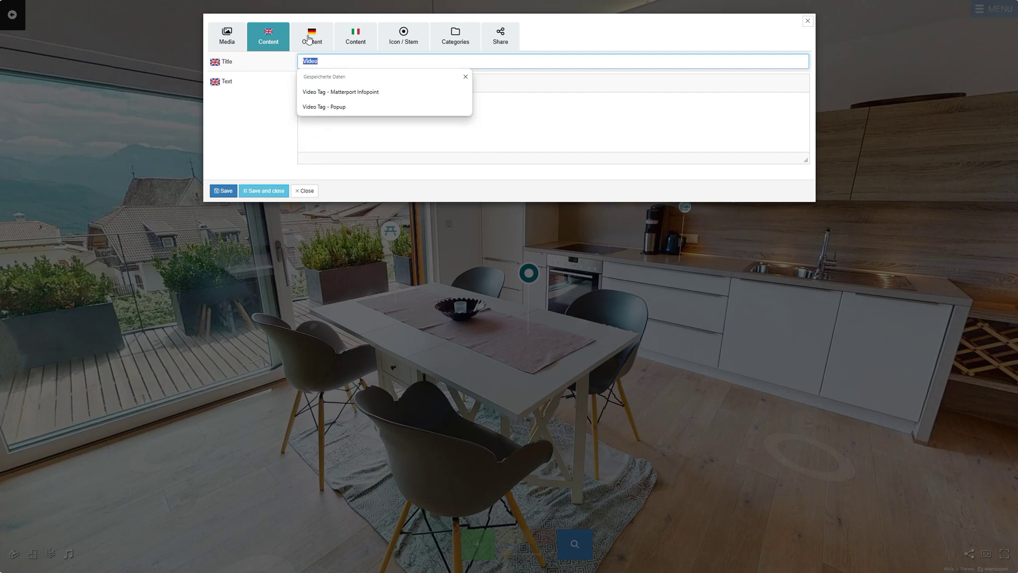
{"action": "left_click", "coordinate": [309, 38]}
{"action": "left_click", "coordinate": [353, 40]}
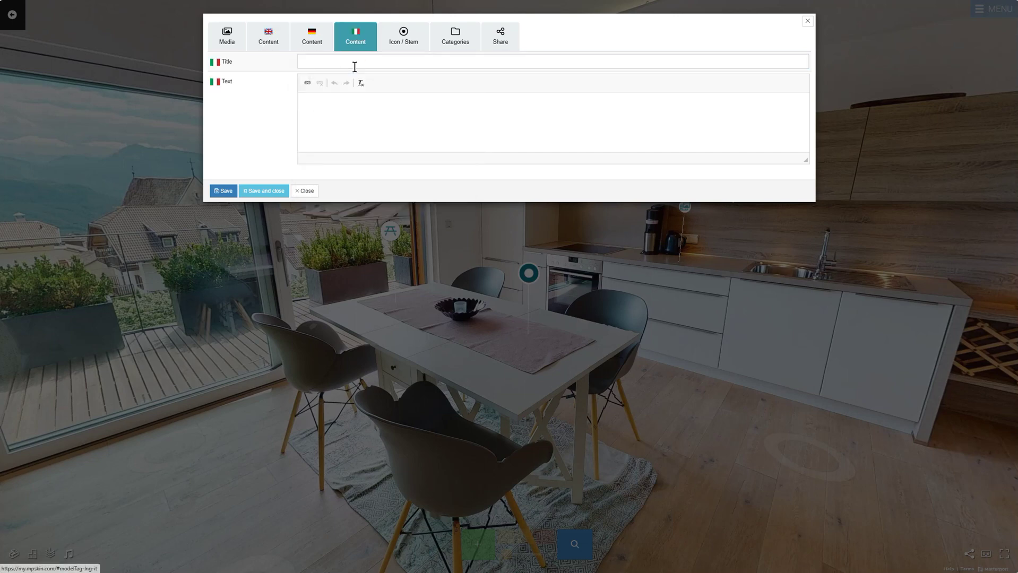
{"action": "left_click", "coordinate": [312, 37]}
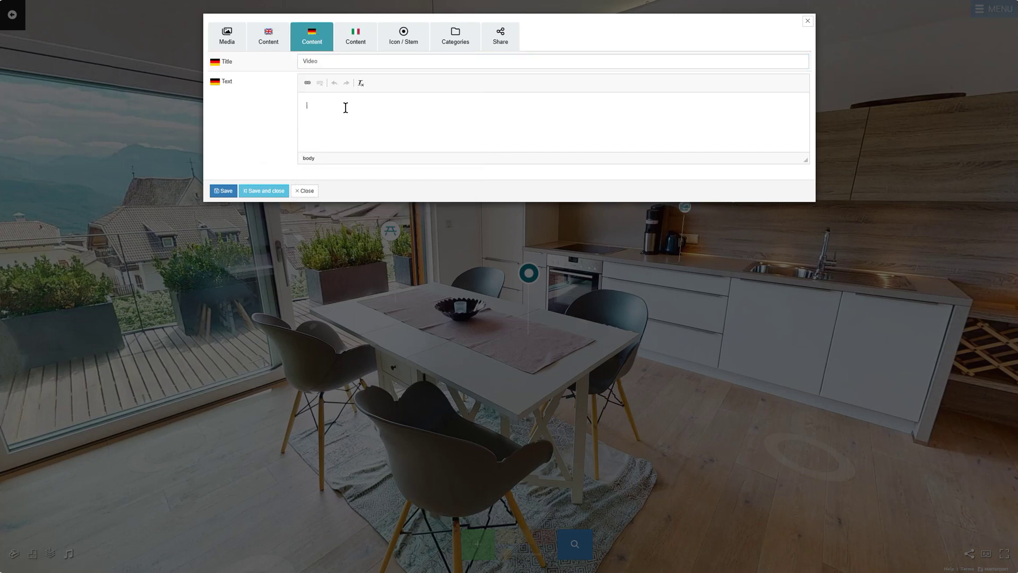
{"action": "left_click", "coordinate": [268, 37]}
{"action": "left_click", "coordinate": [227, 37]}
Step: Set the tag's icon background to white and search the icons for 'video'
{"action": "left_click", "coordinate": [404, 37]}
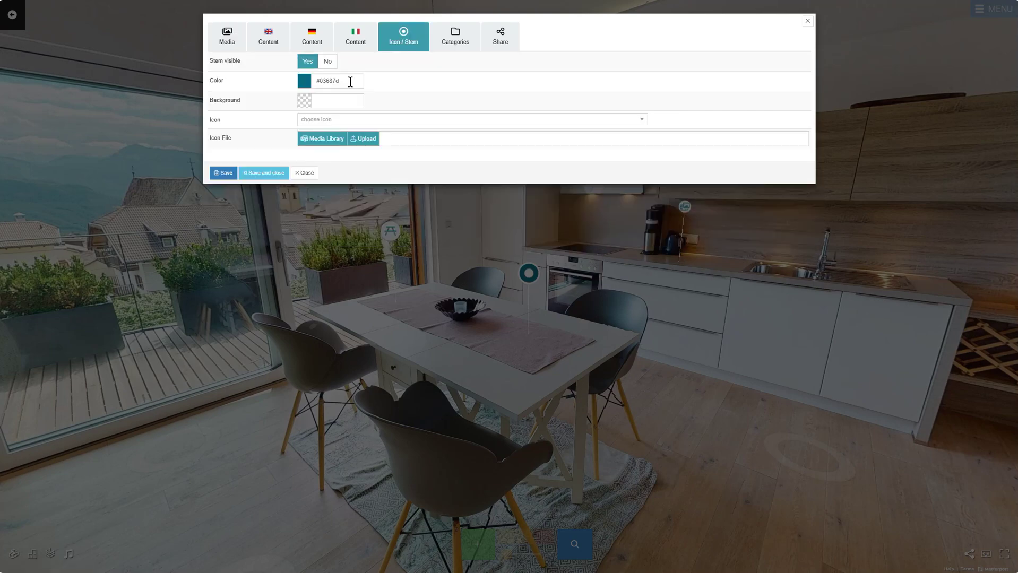
{"action": "left_click", "coordinate": [338, 100]}
{"action": "left_click", "coordinate": [475, 207]}
{"action": "left_click", "coordinate": [384, 120]}
{"action": "type", "text": "video"}
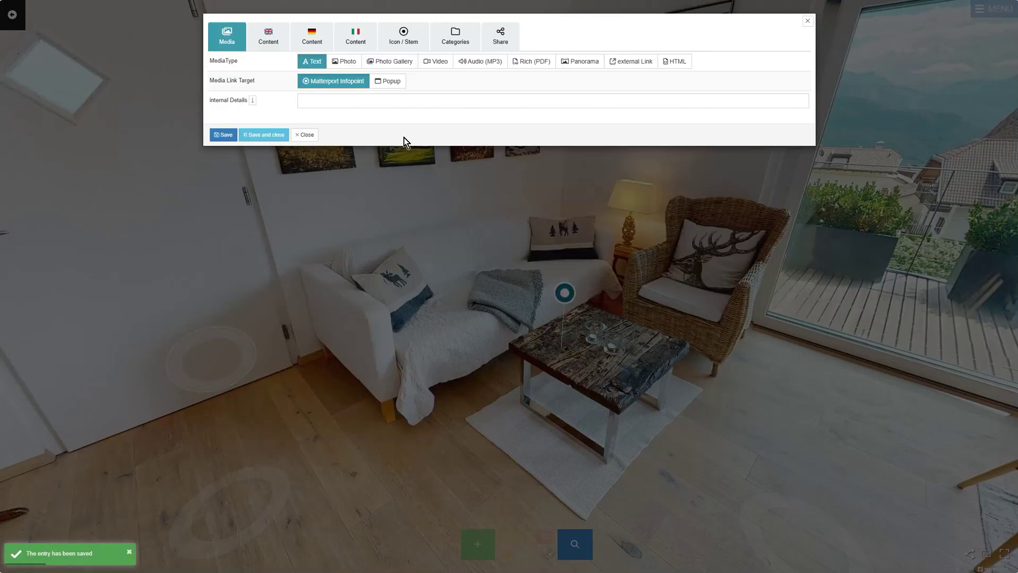
Step: Make the coffee-table tag an Audio (MP3) tag playing the Onda Norte Morning Light track
{"action": "left_click", "coordinate": [469, 64]}
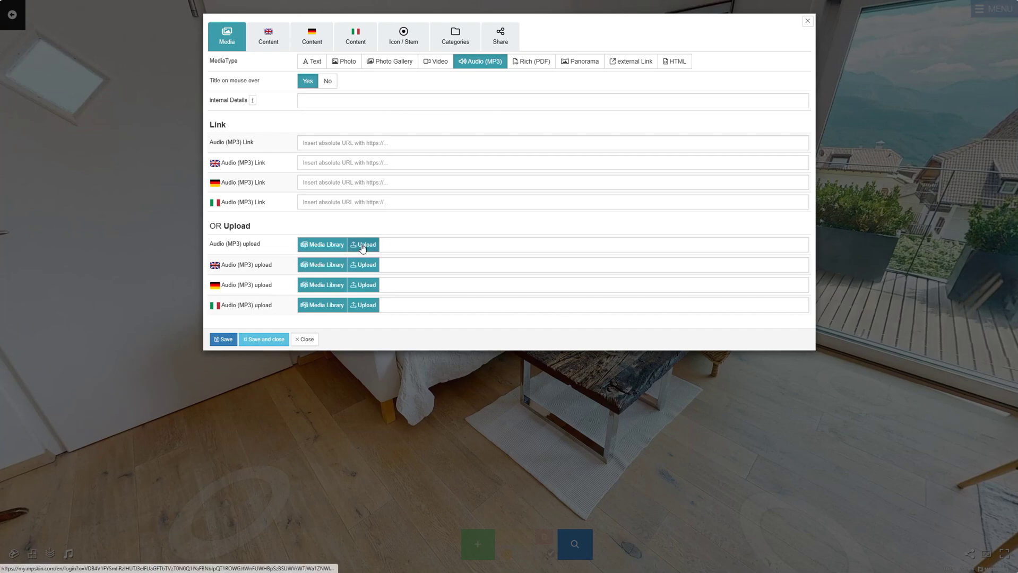
{"action": "left_click", "coordinate": [317, 244]}
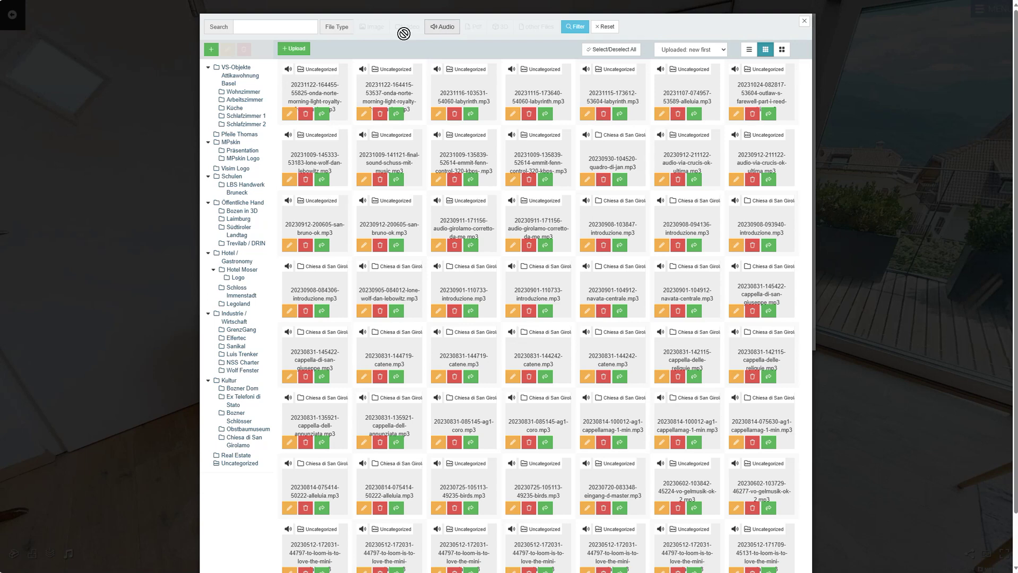
{"action": "left_click", "coordinate": [322, 114]}
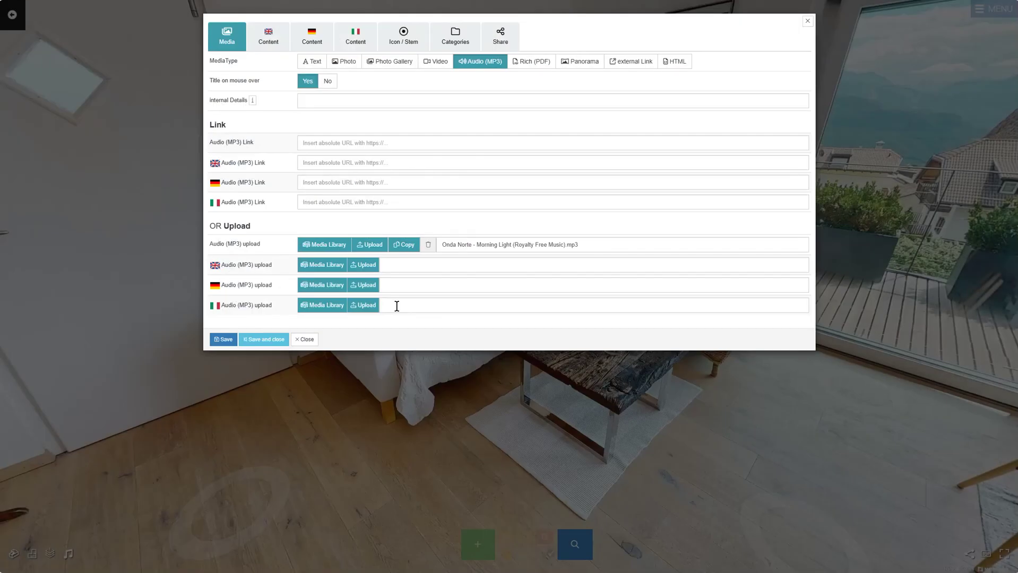
{"action": "left_click", "coordinate": [255, 342]}
Step: Set the tag's English title to 'Table'
{"action": "left_click", "coordinate": [266, 41]}
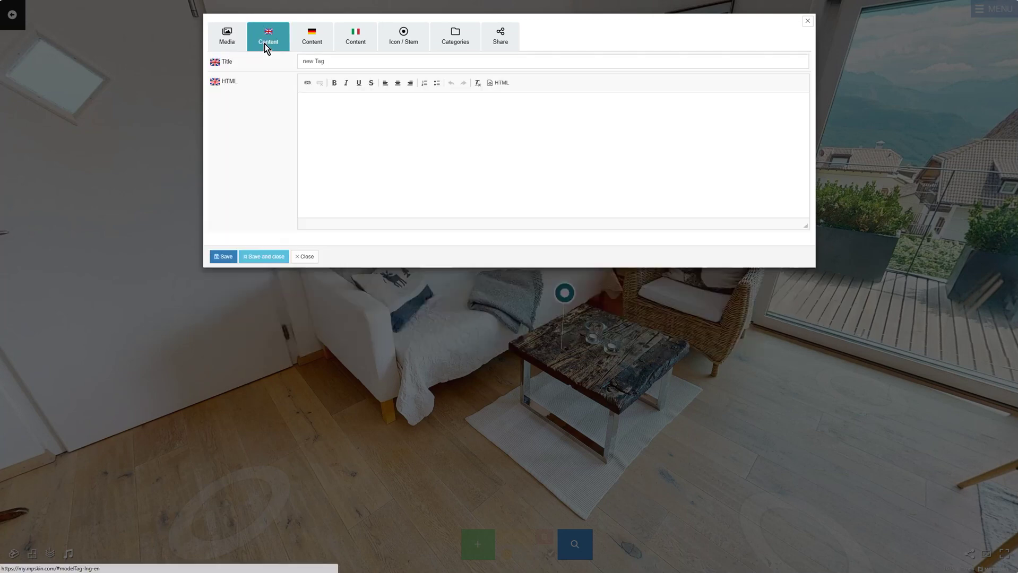
{"action": "left_click_drag", "start_coordinate": [328, 61], "coordinate": [296, 63]}
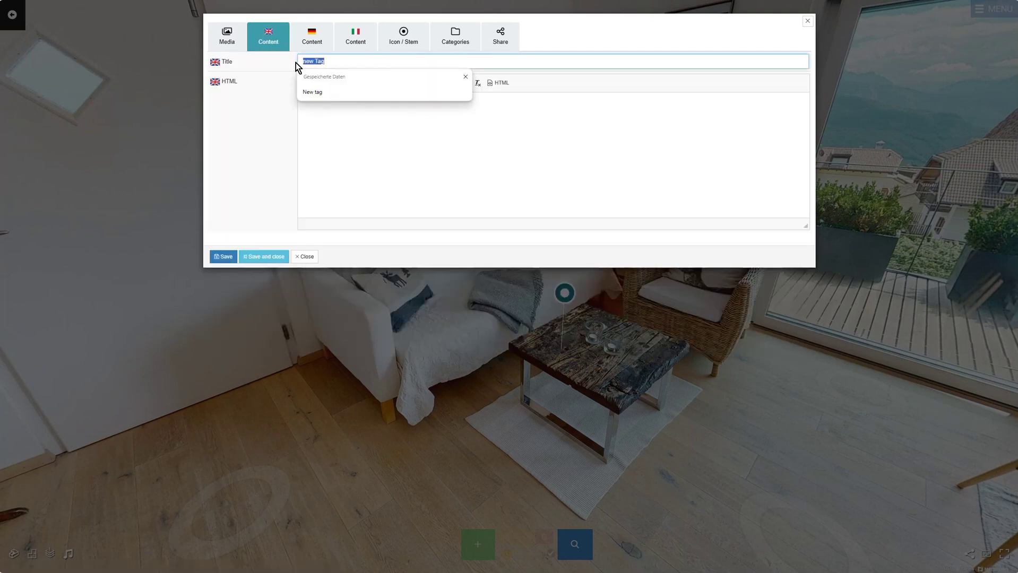
{"action": "type", "text": "Table"}
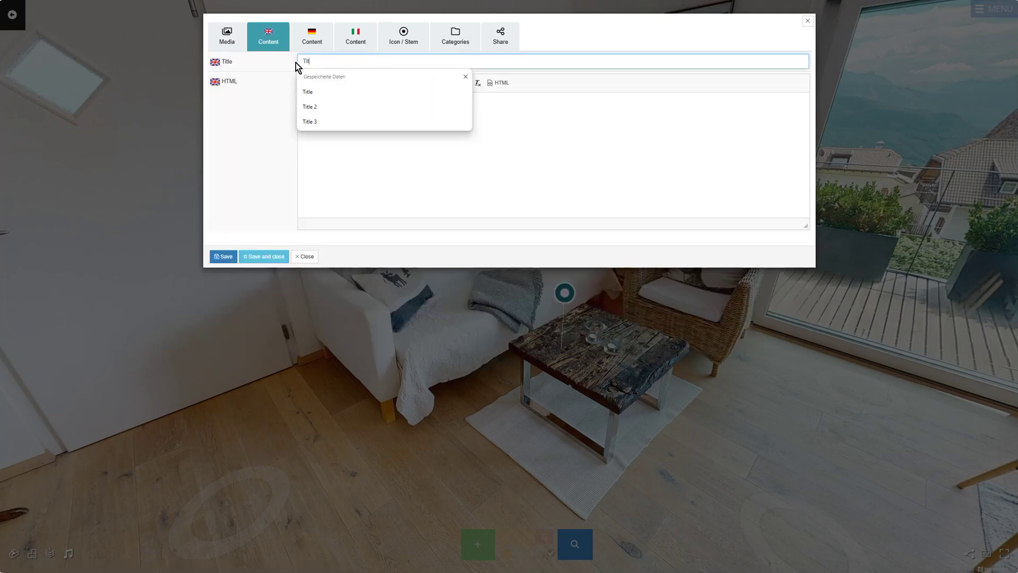
{"action": "key", "text": "ctrl+a"}
{"action": "left_click", "coordinate": [355, 38]}
Step: Give the tag a music icon, save and close it, and reload the tour to preview it
{"action": "left_click", "coordinate": [403, 37]}
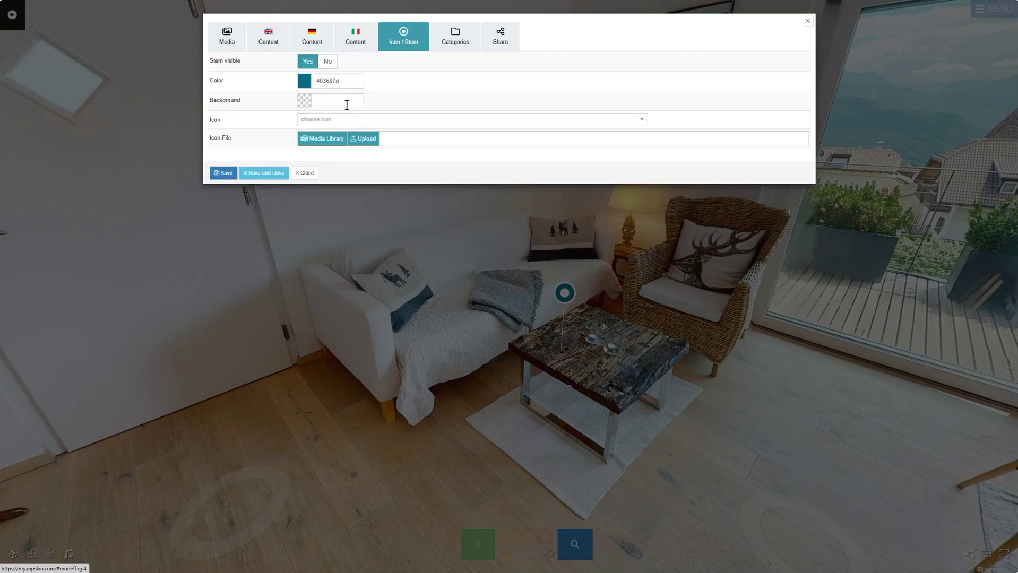
{"action": "left_click", "coordinate": [332, 120]}
{"action": "type", "text": "music"}
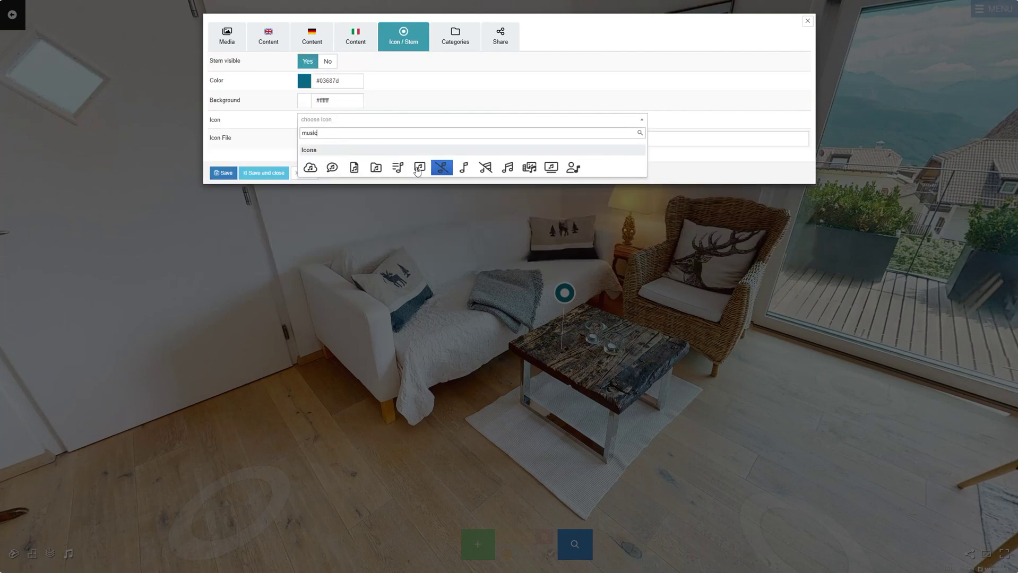
{"action": "left_click", "coordinate": [398, 168]}
{"action": "left_click", "coordinate": [264, 173]}
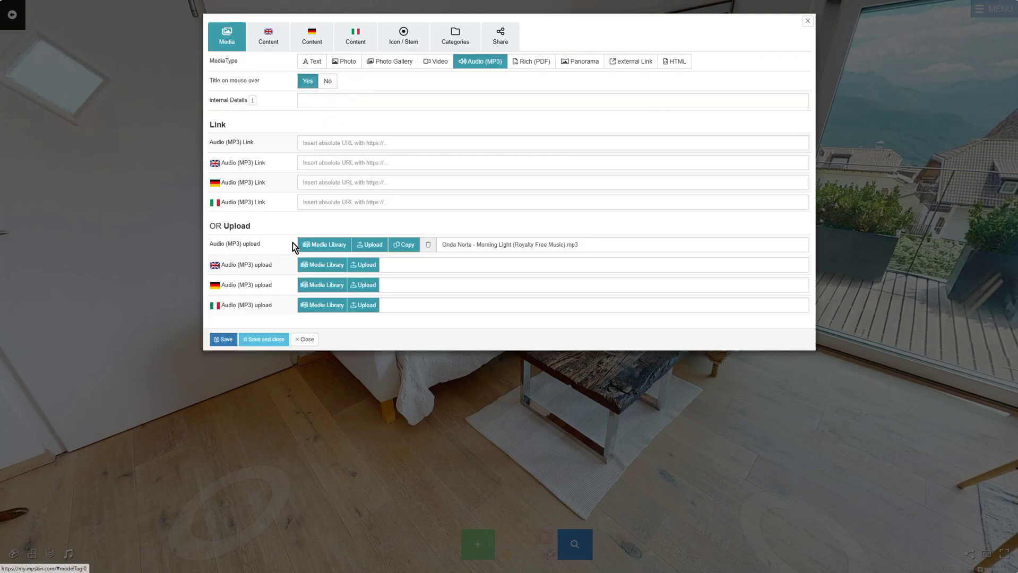
{"action": "left_click", "coordinate": [262, 339]}
{"action": "left_click", "coordinate": [570, 544]}
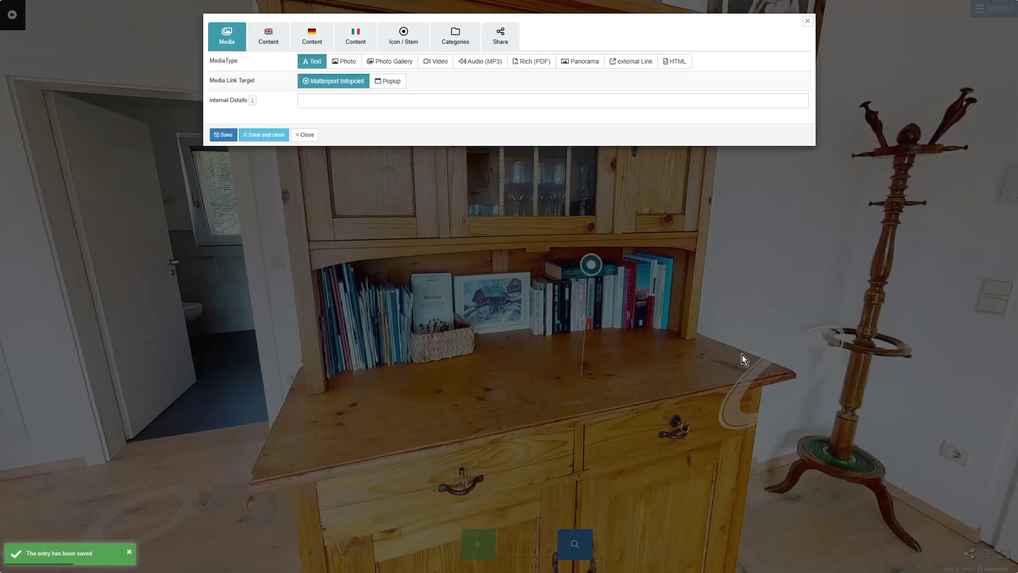
Step: Make the sideboard tag a popup PDF tag showing the 911 GT3 RS brochure
{"action": "left_click", "coordinate": [529, 62]}
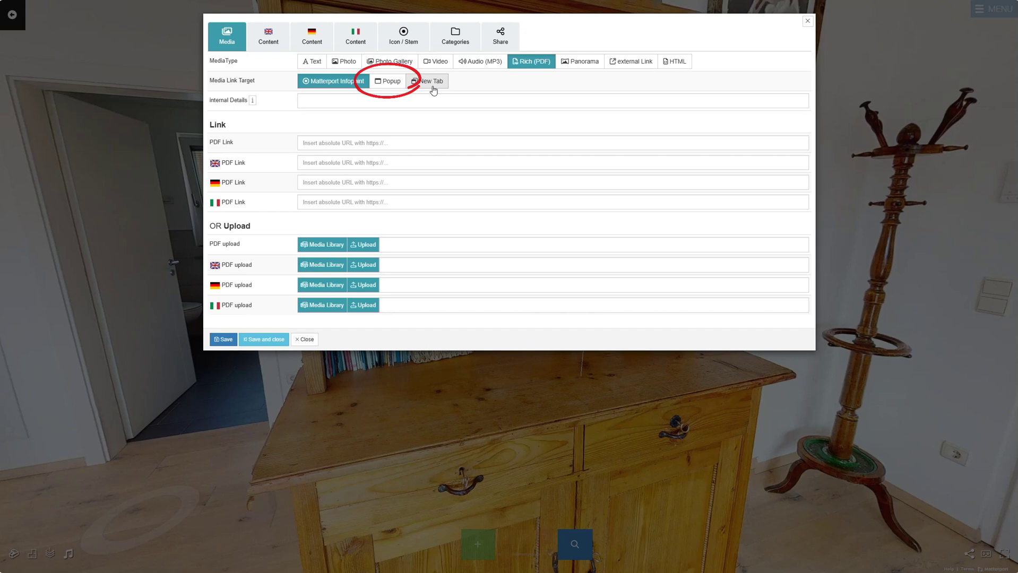
{"action": "left_click", "coordinate": [391, 84]}
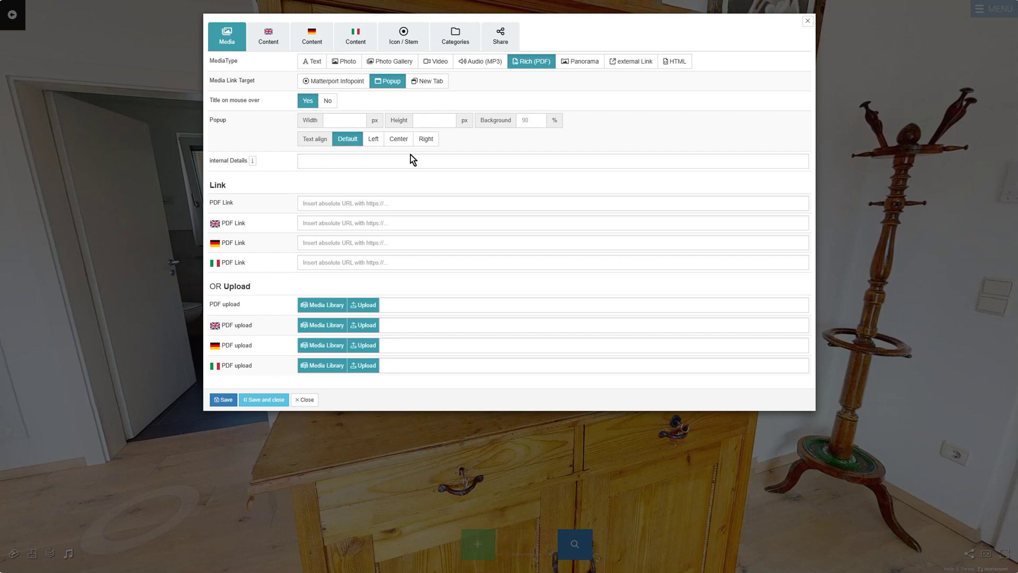
{"action": "left_click", "coordinate": [356, 309]}
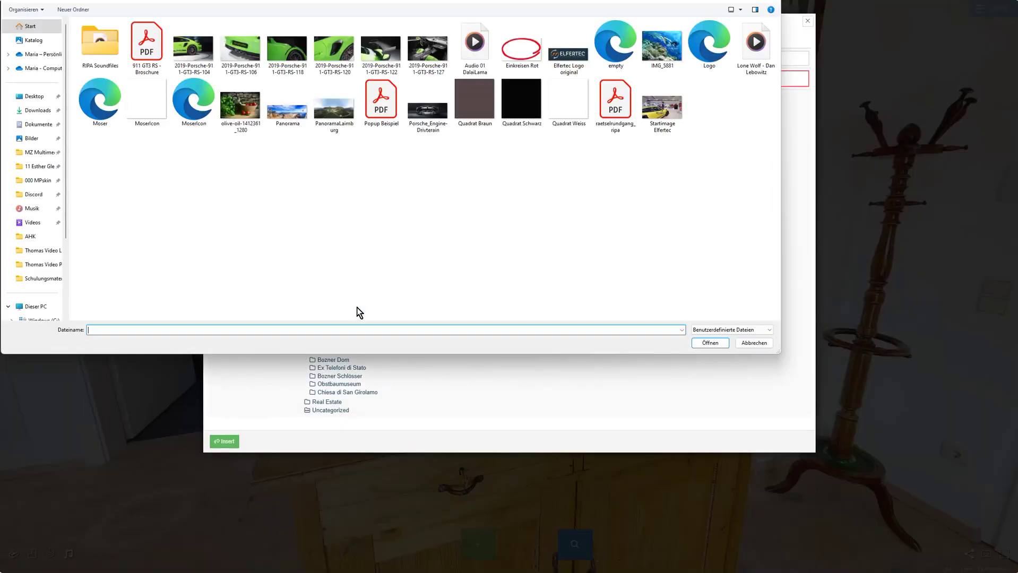
{"action": "double_click", "coordinate": [139, 42]}
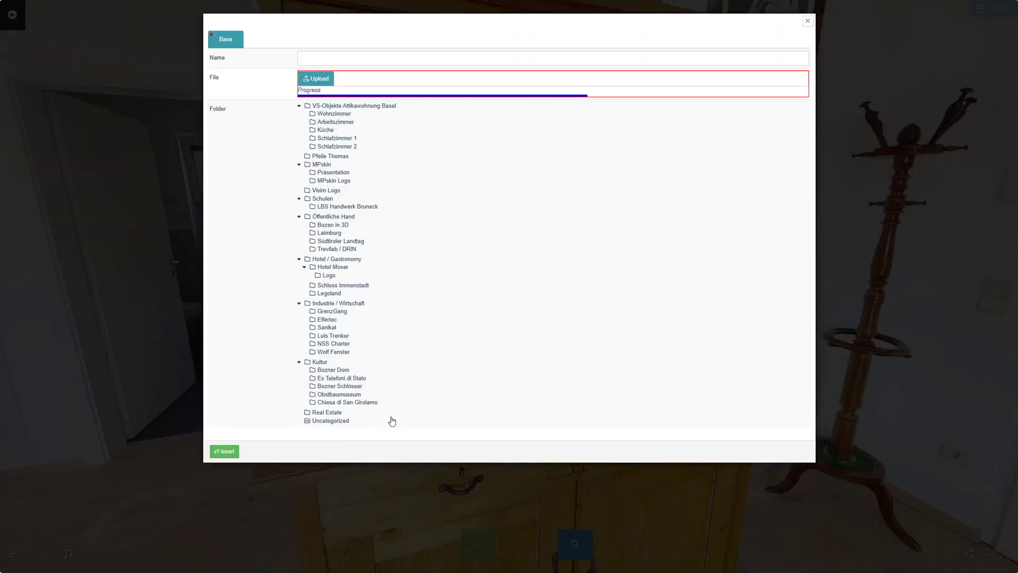
{"action": "left_click", "coordinate": [232, 446]}
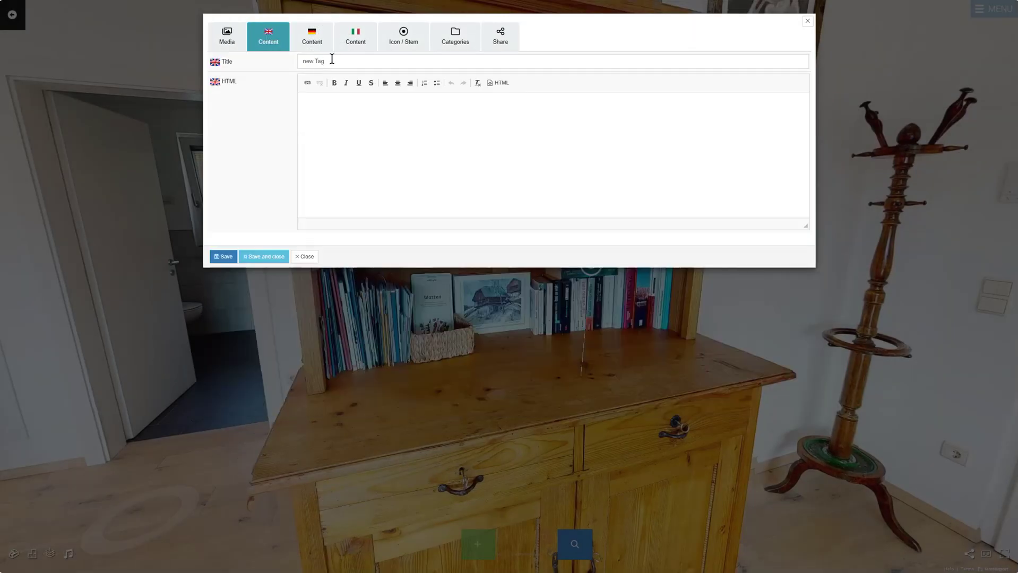
Step: Title the tag 'PDF' and check its German and Italian titles
{"action": "left_click", "coordinate": [332, 60]}
{"action": "type", "text": "PDF"}
{"action": "left_click", "coordinate": [312, 36]}
{"action": "left_click", "coordinate": [355, 36]}
Step: Search the tag's icon list for 'book'
{"action": "left_click", "coordinate": [404, 37]}
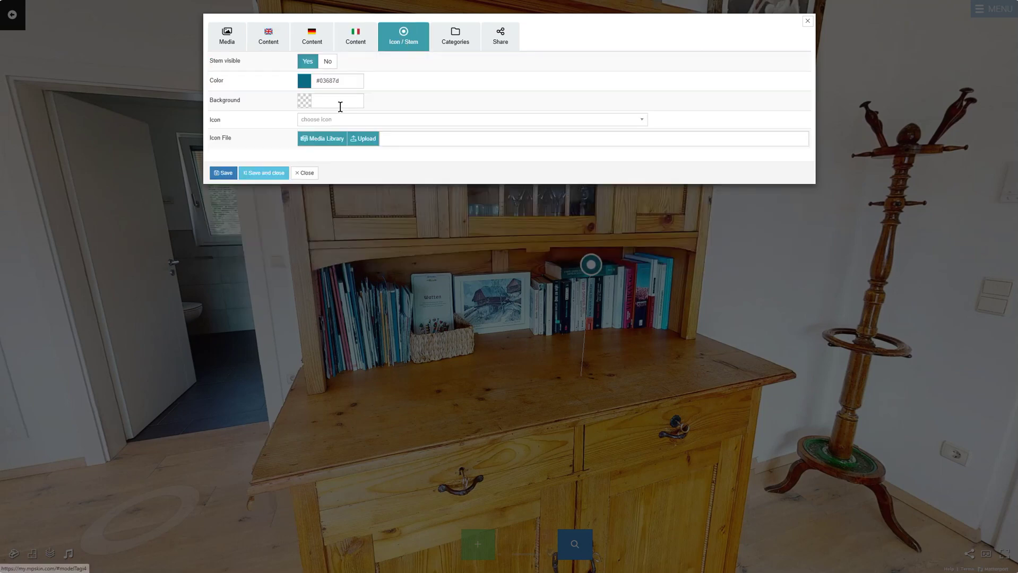
{"action": "left_click", "coordinate": [369, 124]}
{"action": "type", "text": "book"}
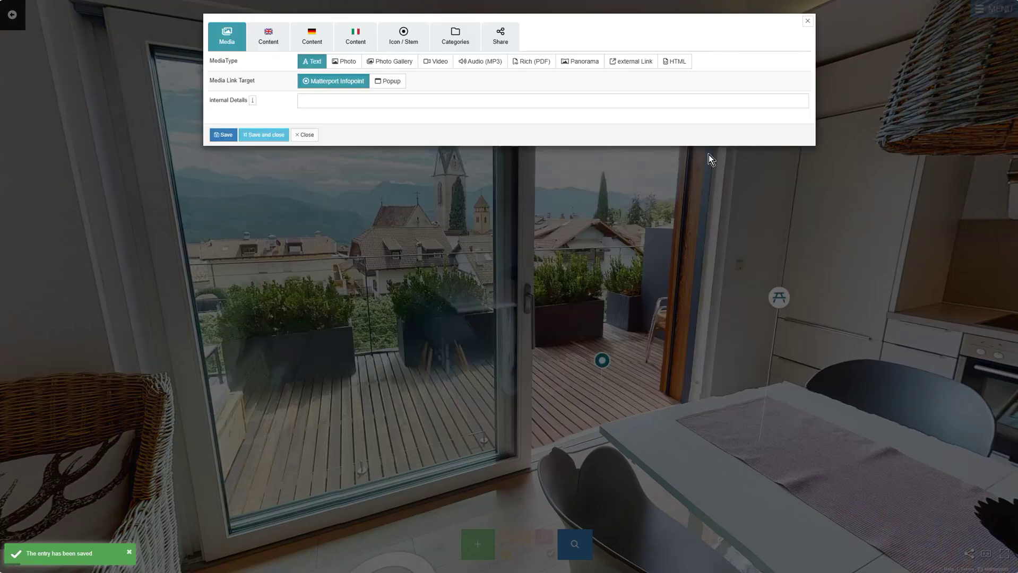
Step: Make the balcony tag a panorama tag showing Drohnenfoto 3
{"action": "left_click", "coordinate": [586, 63]}
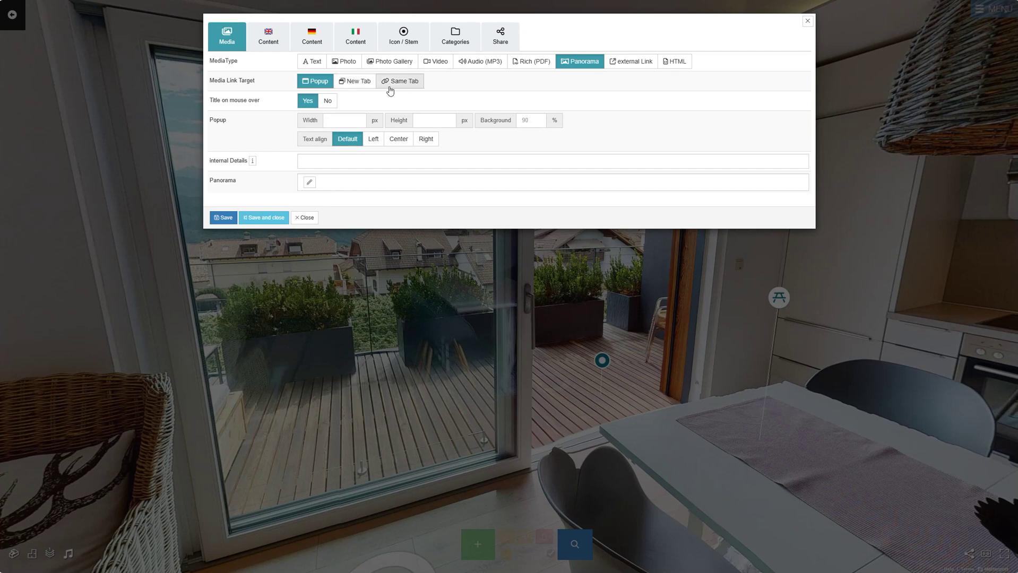
{"action": "left_click", "coordinate": [310, 186]}
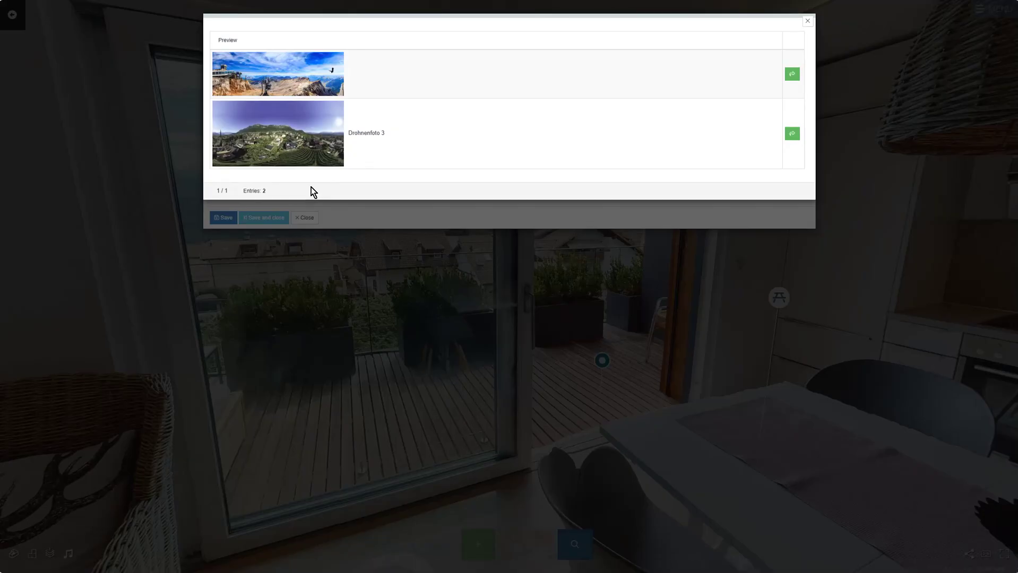
{"action": "left_click", "coordinate": [792, 134]}
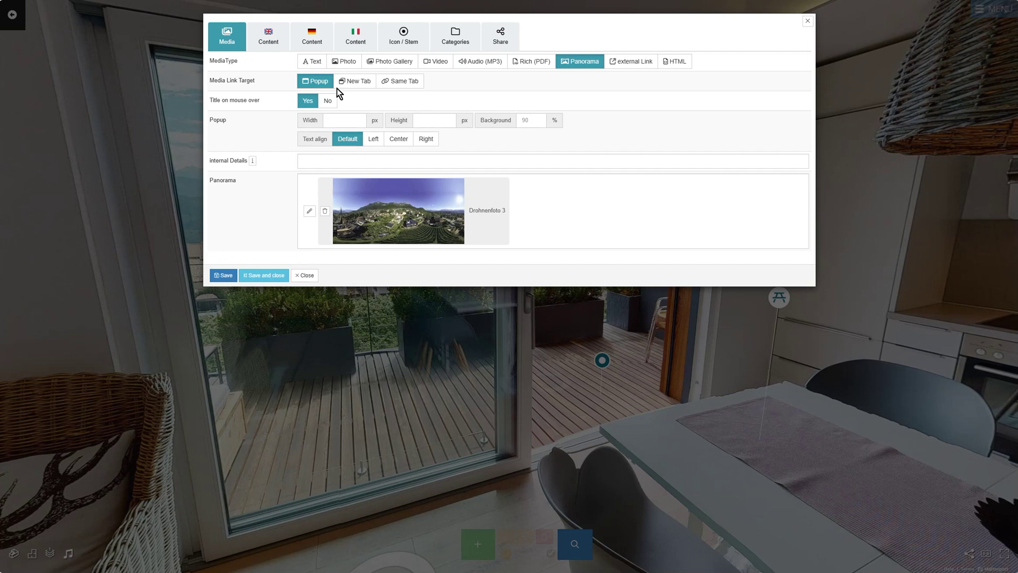
Step: Set the tag's English title to 'Panorama View' and check the German and Italian titles
{"action": "left_click", "coordinate": [268, 37]}
{"action": "left_click", "coordinate": [271, 63]}
{"action": "type", "text": "Panorama View"}
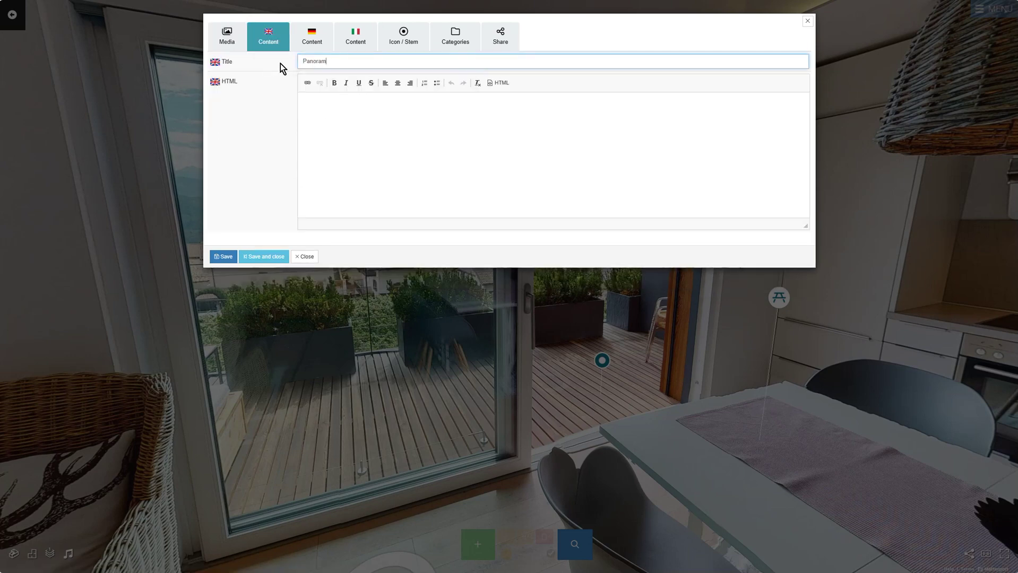
{"action": "left_click", "coordinate": [312, 37]}
{"action": "left_click", "coordinate": [356, 37]}
Step: Give the tag the panorama icon, found by searching 'pano', and save it
{"action": "left_click", "coordinate": [403, 36]}
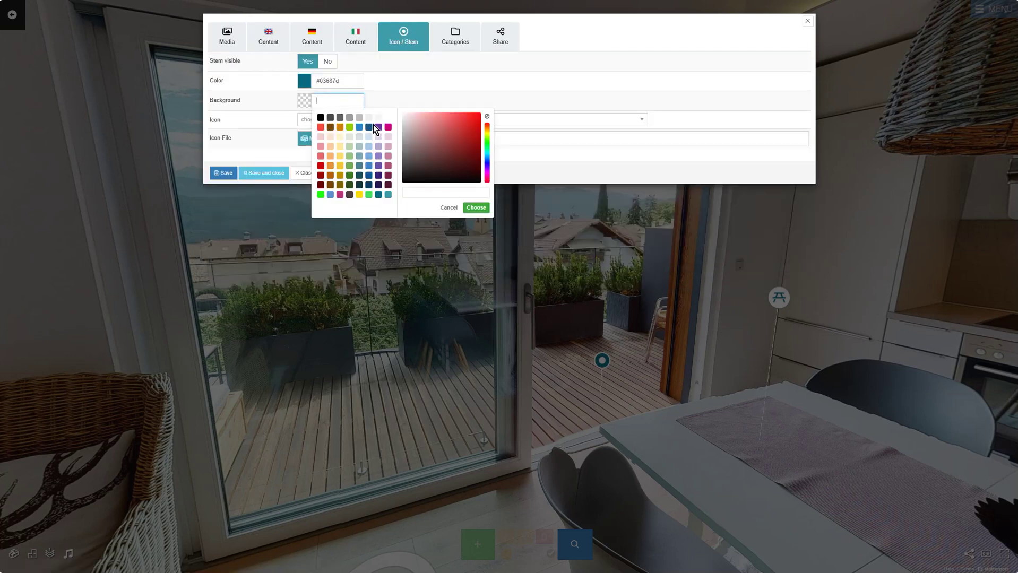
{"action": "left_click", "coordinate": [337, 120]}
{"action": "type", "text": "pano"}
{"action": "left_click", "coordinate": [310, 168]}
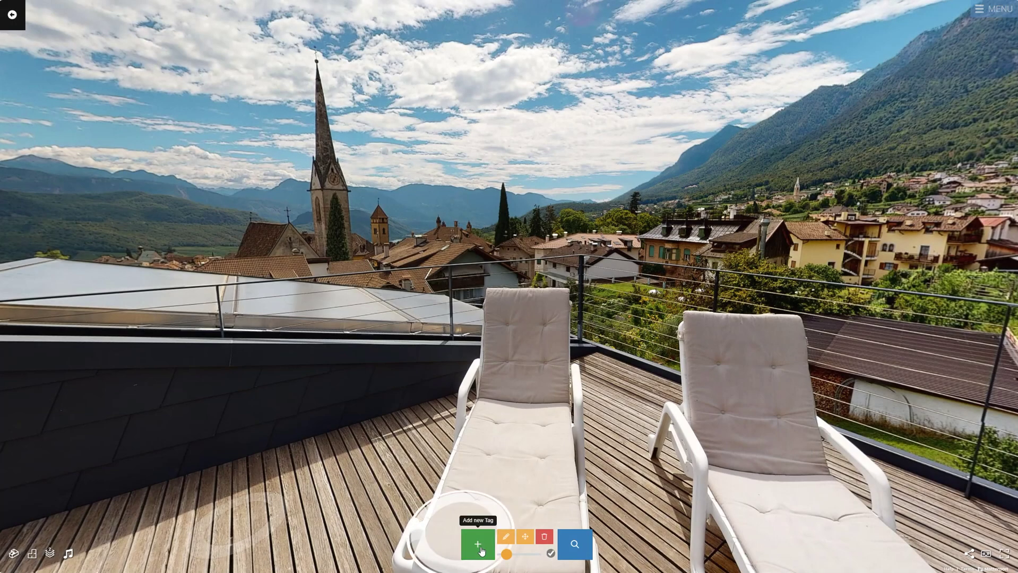
{"action": "left_click", "coordinate": [481, 550]}
{"action": "left_click", "coordinate": [400, 429]}
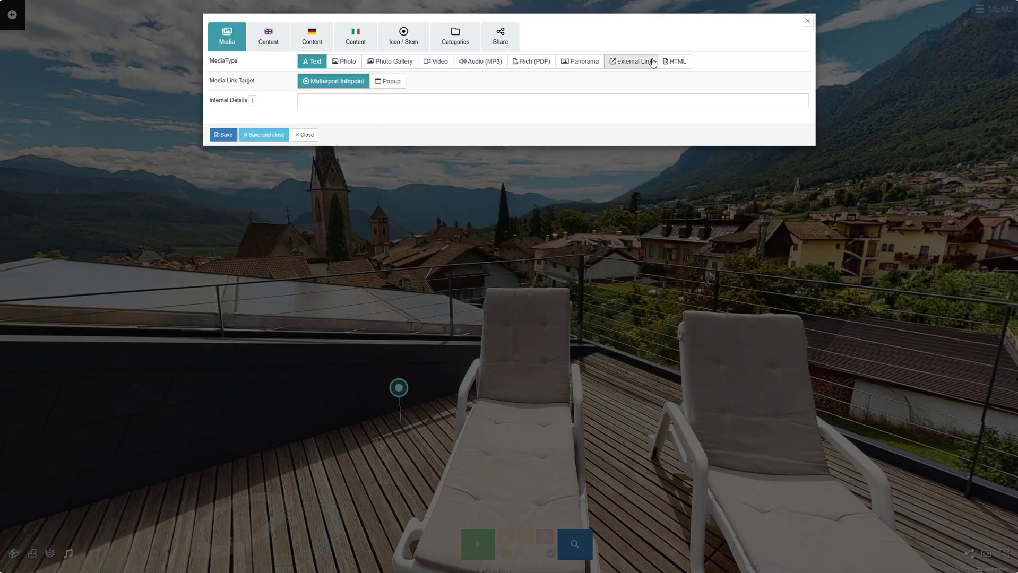
{"action": "left_click", "coordinate": [652, 62]}
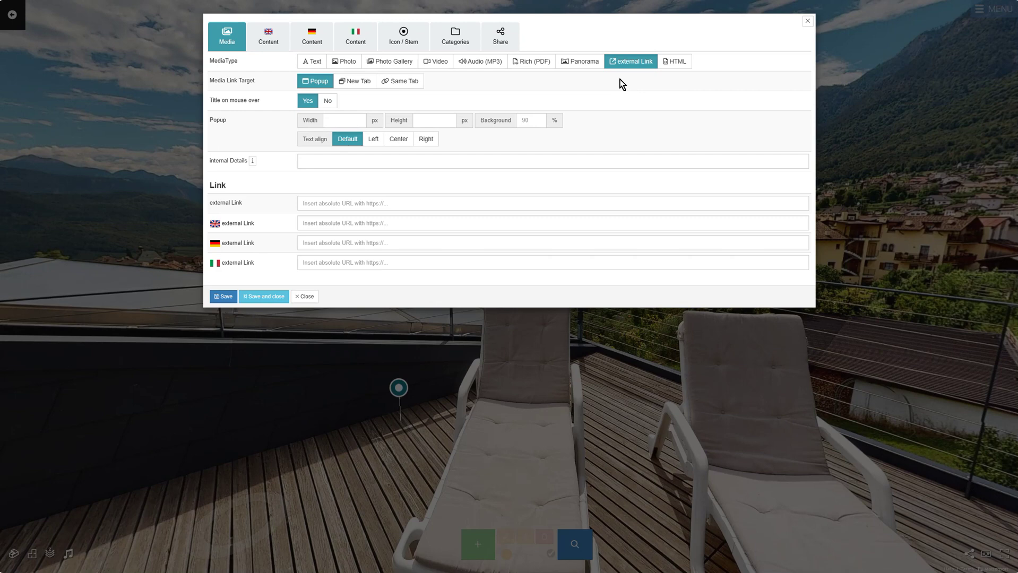
{"action": "left_click", "coordinate": [415, 201]}
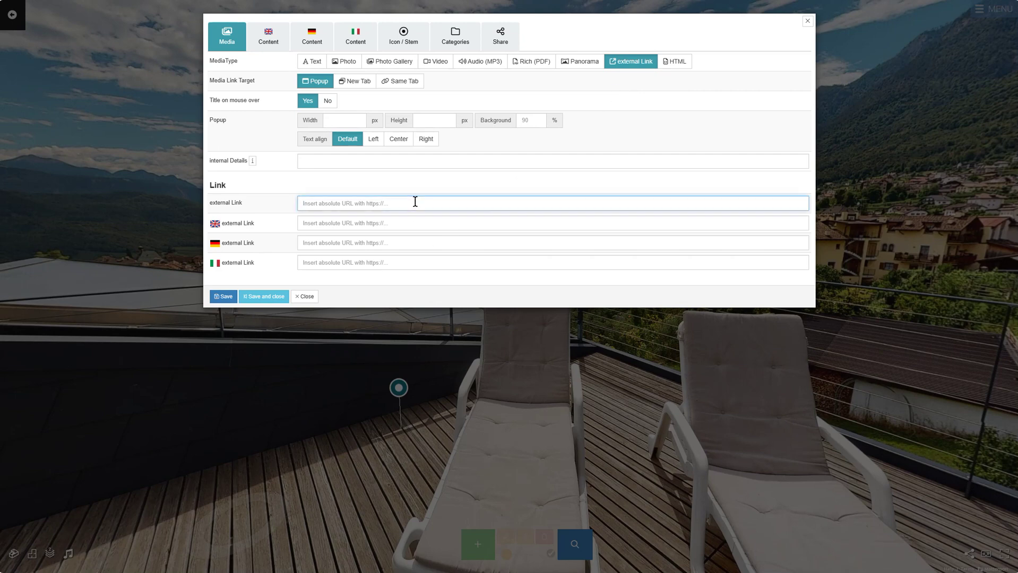
{"action": "type", "text": "https://mpskin.com/"}
Step: Set the tag's English title to 'external Link' and check the other language titles
{"action": "left_click", "coordinate": [268, 38]}
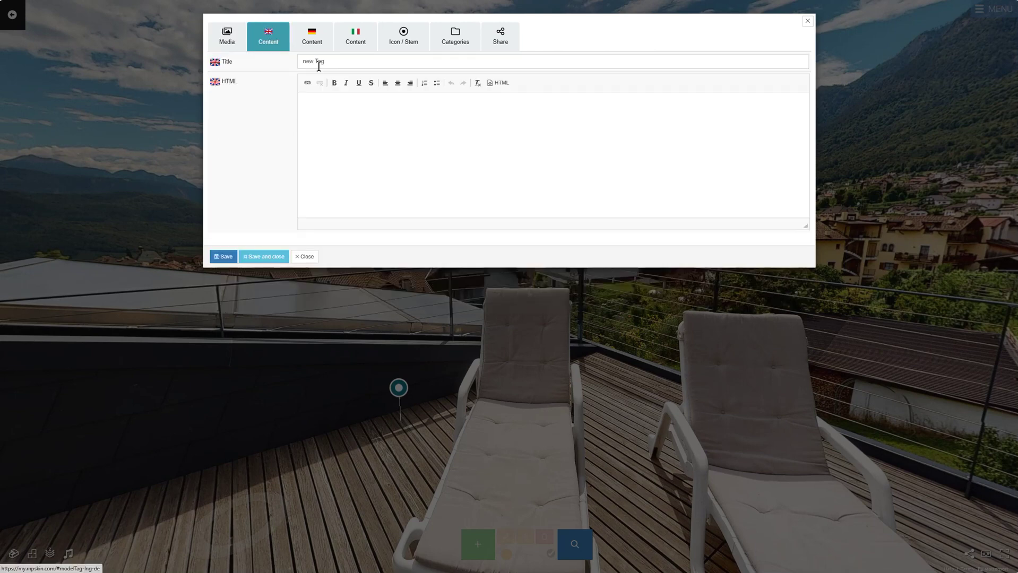
{"action": "triple_click", "coordinate": [309, 63]}
{"action": "type", "text": "external Link"}
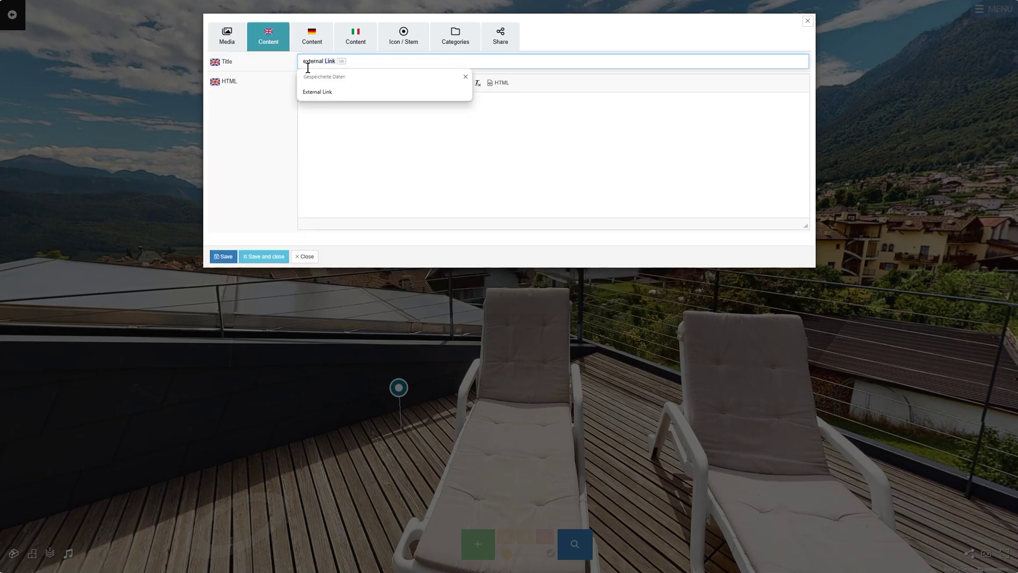
{"action": "triple_click", "coordinate": [308, 67]}
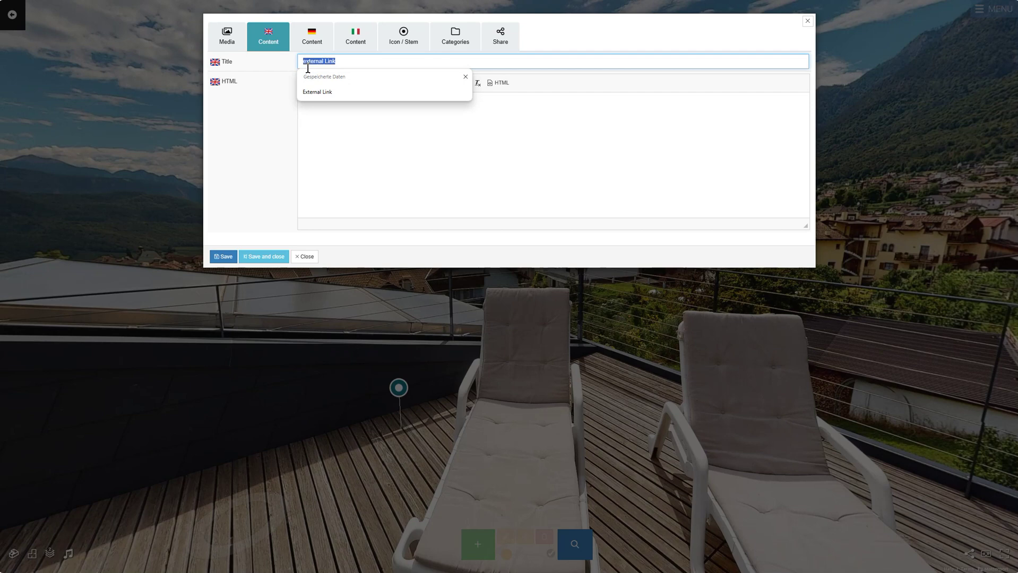
{"action": "left_click", "coordinate": [314, 33]}
{"action": "left_click", "coordinate": [355, 37]}
Step: Give the tag a white background and the external-link icon, then save and close it
{"action": "left_click", "coordinate": [403, 36]}
{"action": "left_click", "coordinate": [342, 100]}
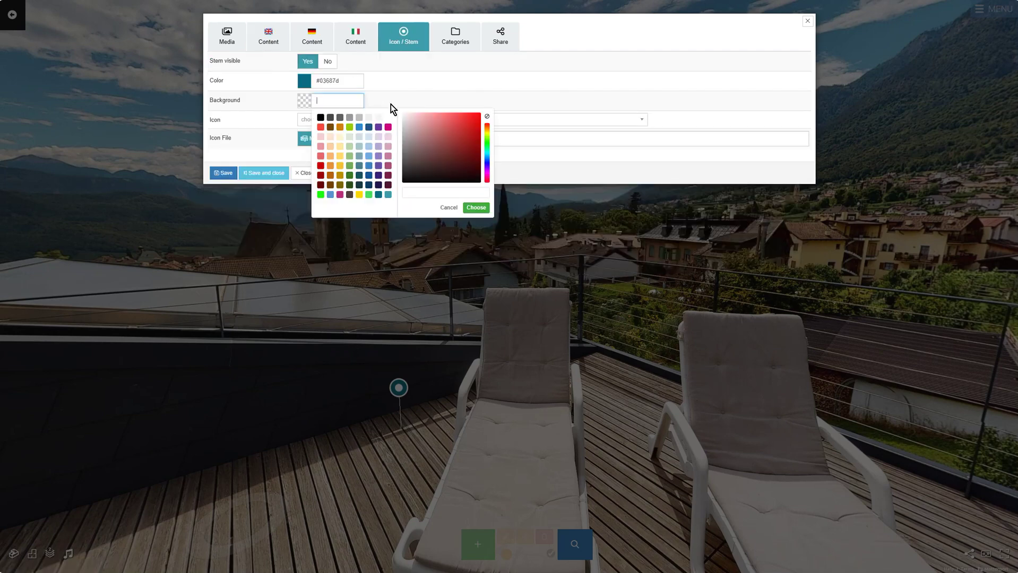
{"action": "left_click", "coordinate": [337, 121]}
{"action": "left_click", "coordinate": [336, 121]}
{"action": "type", "text": "exter"}
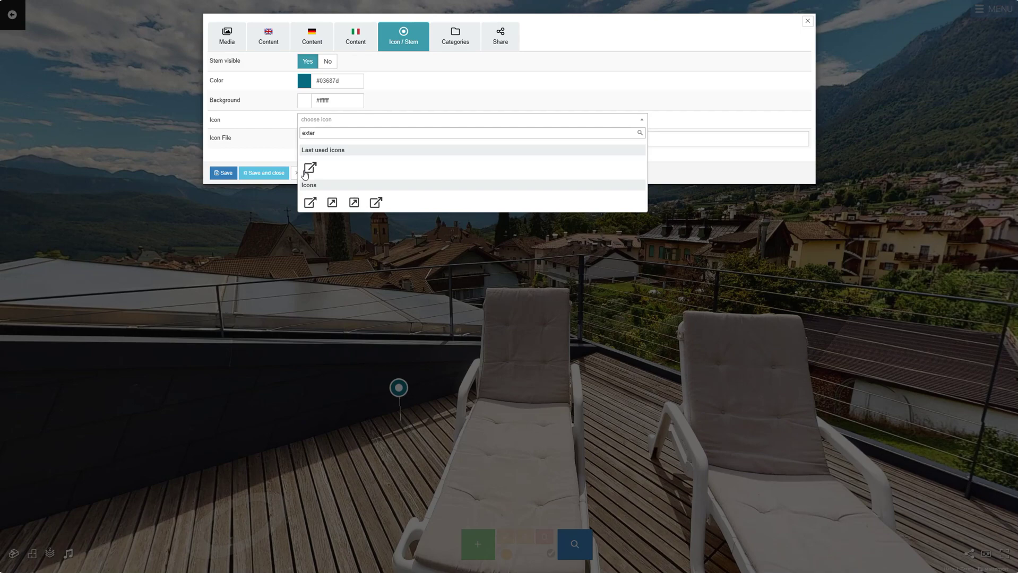
{"action": "left_click", "coordinate": [307, 169]}
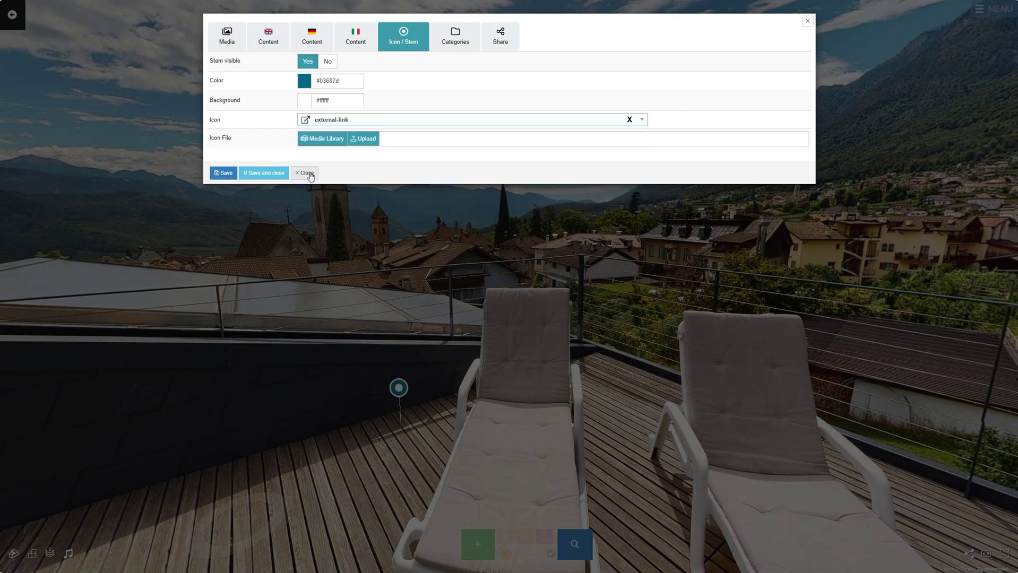
{"action": "left_click", "coordinate": [226, 45]}
{"action": "left_click", "coordinate": [264, 297]}
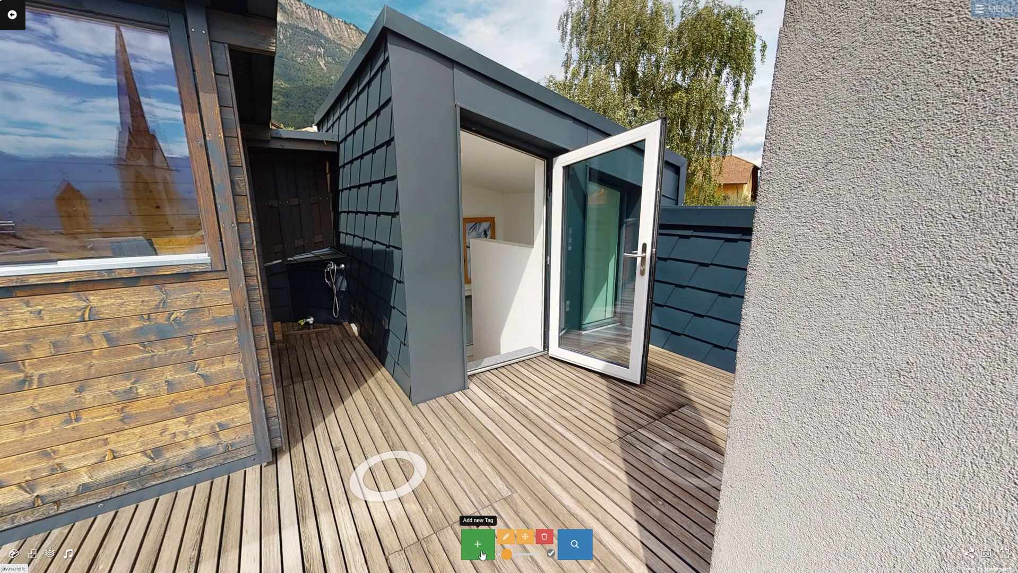
Step: Pin a new HTML-content tag on the deck
{"action": "left_click", "coordinate": [482, 555]}
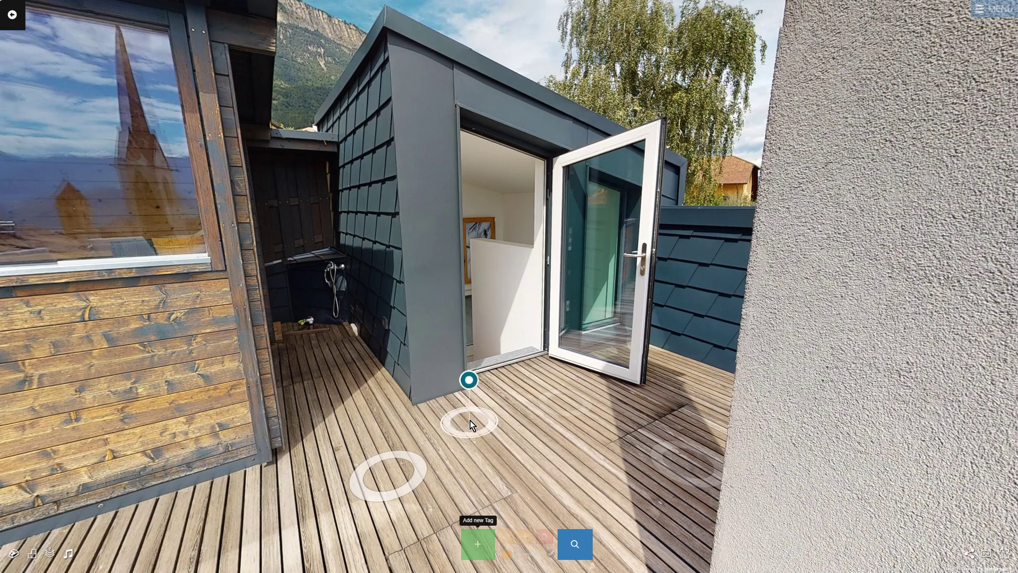
{"action": "left_click", "coordinate": [484, 432]}
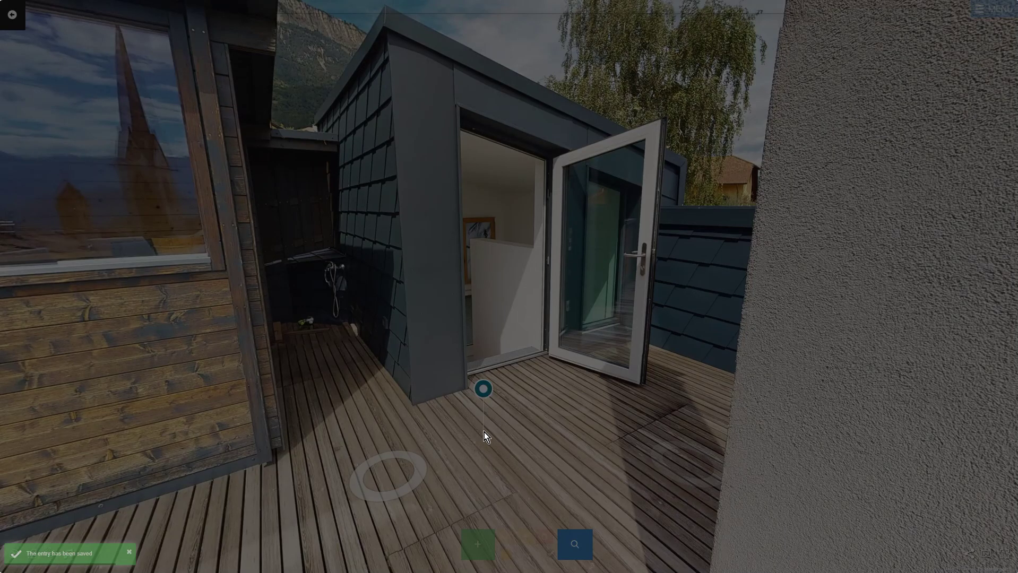
{"action": "left_click", "coordinate": [675, 63]}
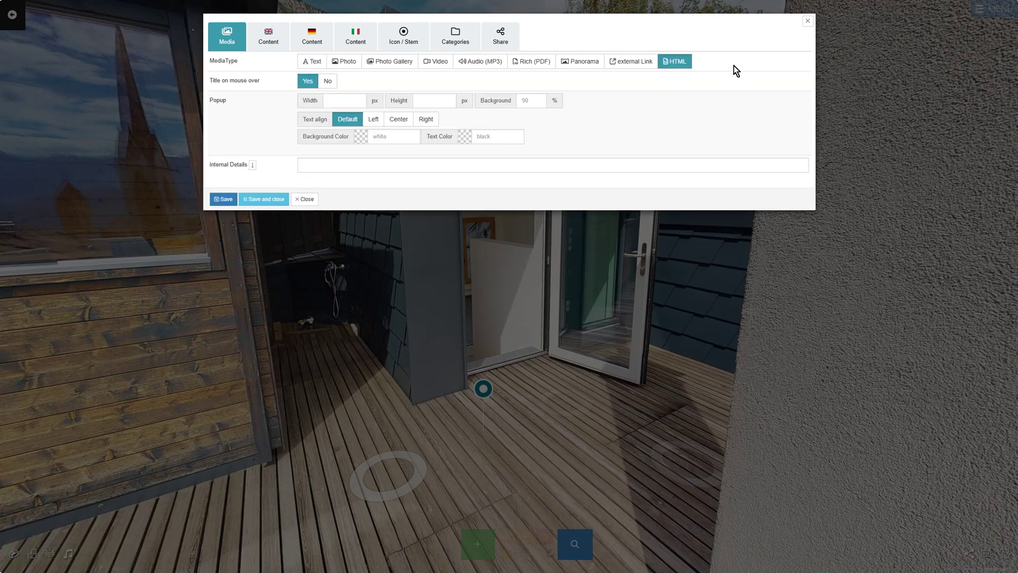
Step: Title the tag 'HTML' in the English, German and Italian content
{"action": "left_click", "coordinate": [271, 47]}
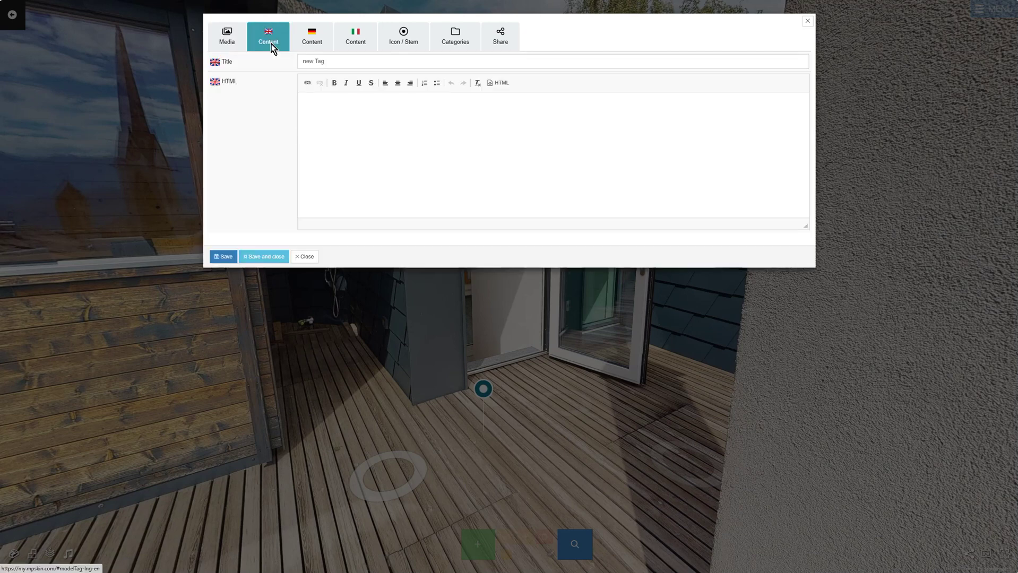
{"action": "left_click", "coordinate": [341, 60]}
{"action": "key", "text": "ctrl+a"}
{"action": "type", "text": "HT"}
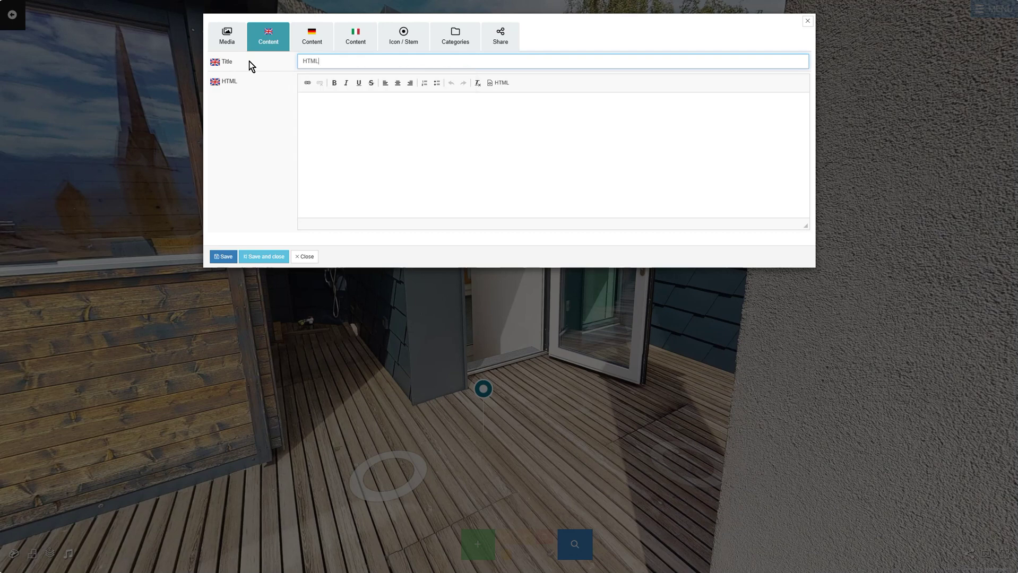
{"action": "left_click", "coordinate": [312, 36]}
{"action": "left_click", "coordinate": [324, 60]}
{"action": "type", "text": "HTML"}
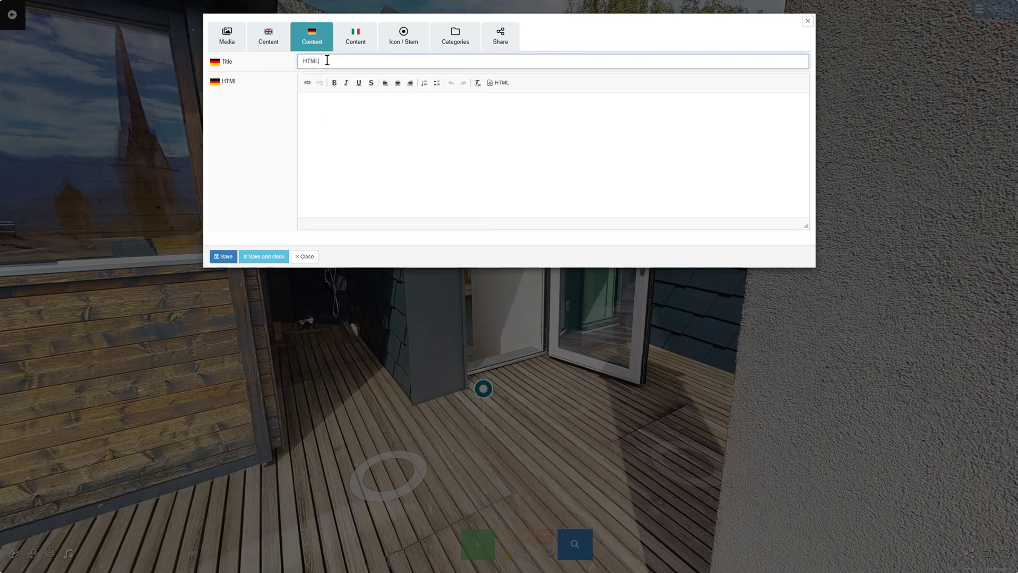
{"action": "left_click", "coordinate": [356, 42]}
{"action": "left_click", "coordinate": [363, 61]}
{"action": "type", "text": "HTML"}
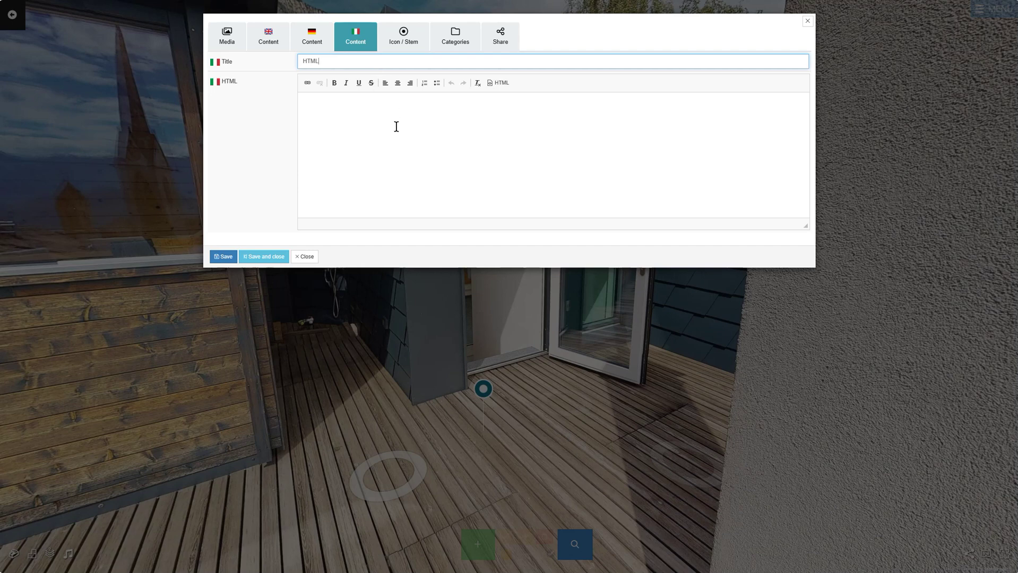
Step: Paste the biography markup into the English and German bodies, then save and close the tag
{"action": "left_click", "coordinate": [396, 126]}
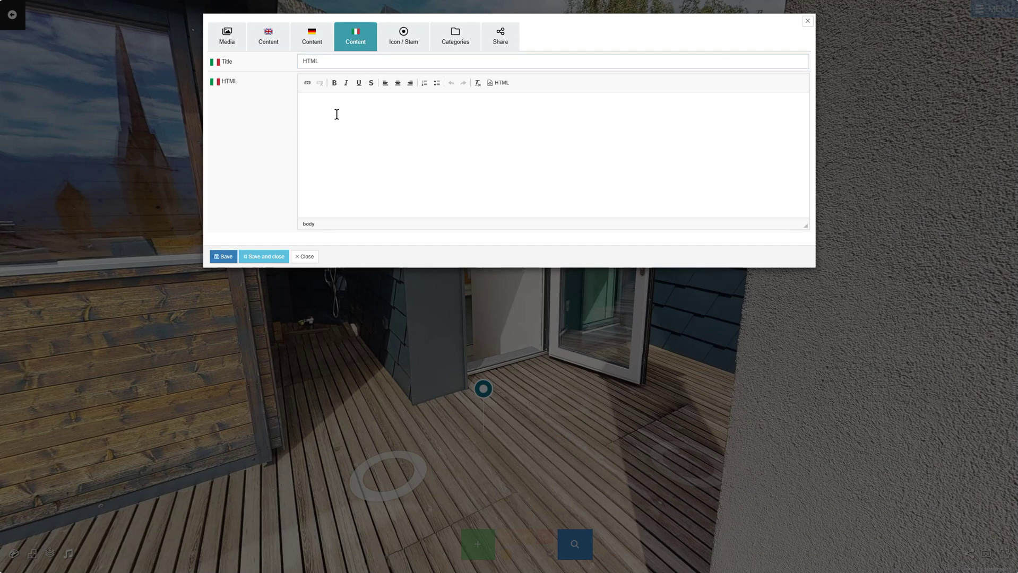
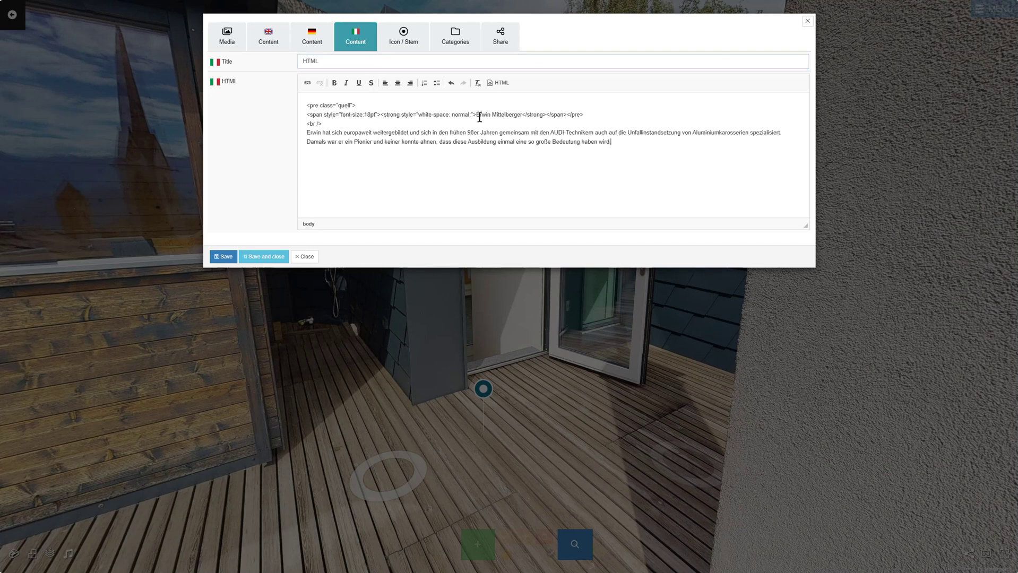
{"action": "left_click", "coordinate": [503, 83]}
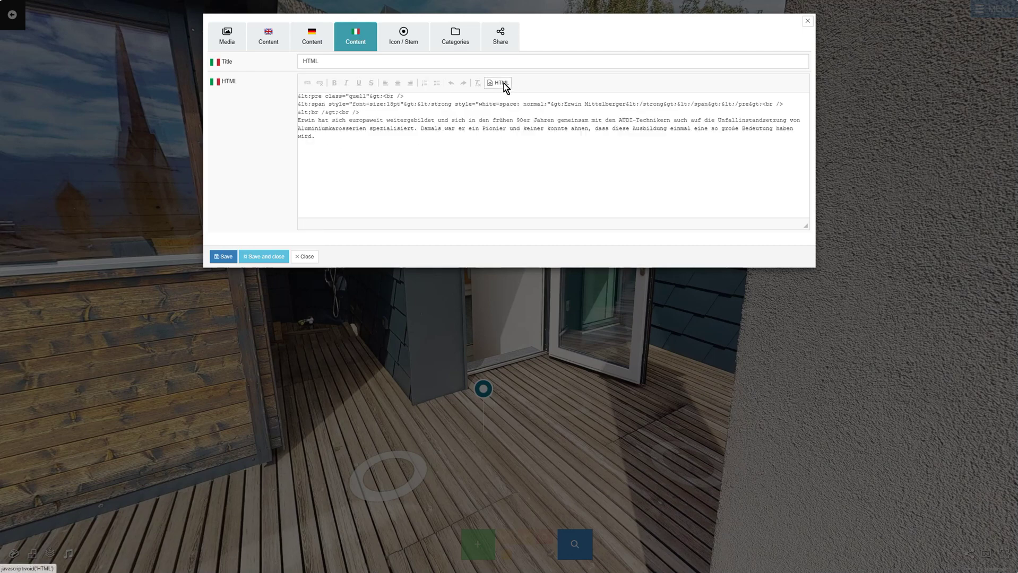
{"action": "left_click", "coordinate": [504, 84]}
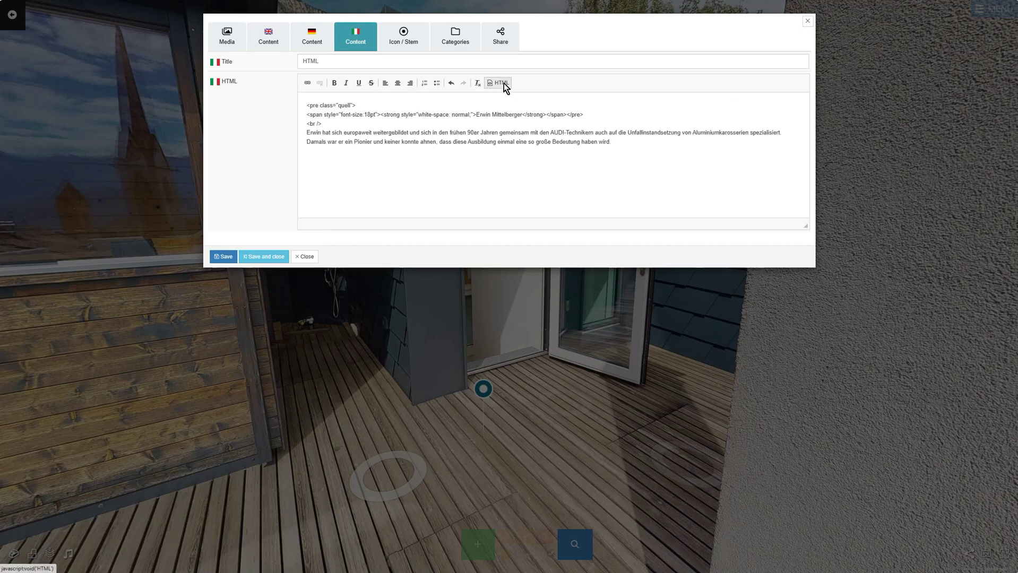
{"action": "left_click", "coordinate": [322, 45]}
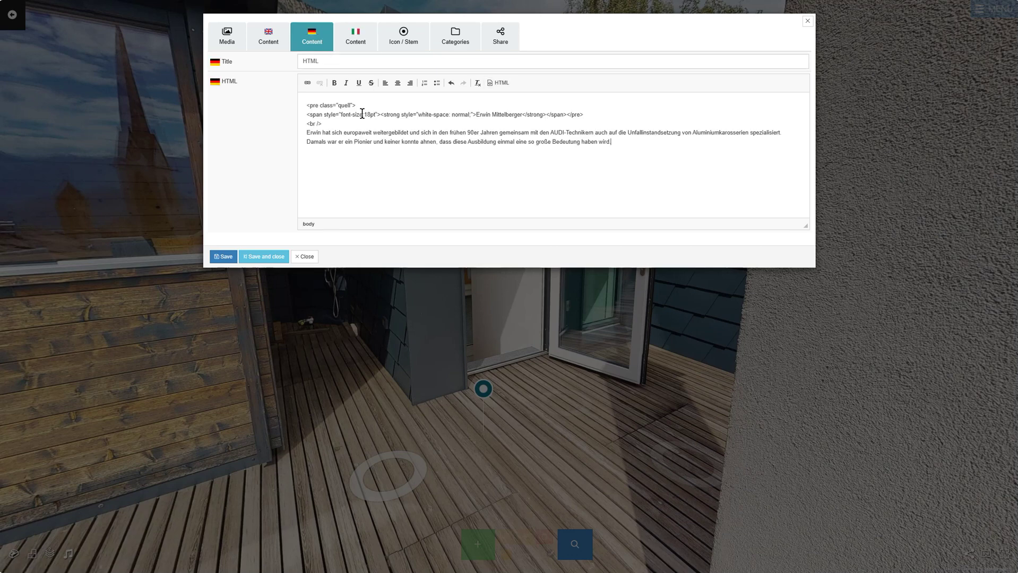
{"action": "left_click", "coordinate": [266, 41]}
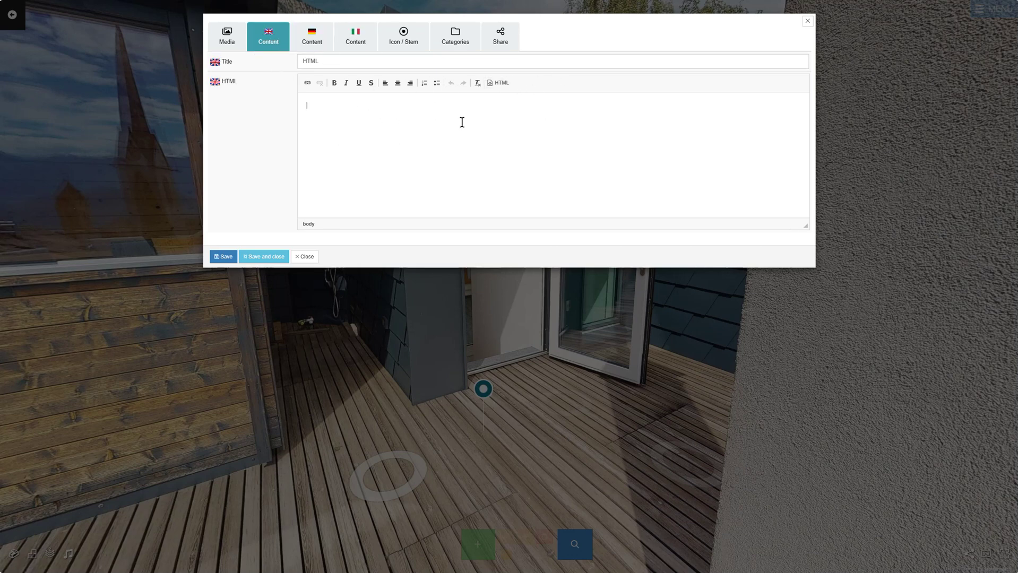
{"action": "key", "text": "ctrl+v"}
{"action": "left_click", "coordinate": [234, 49]}
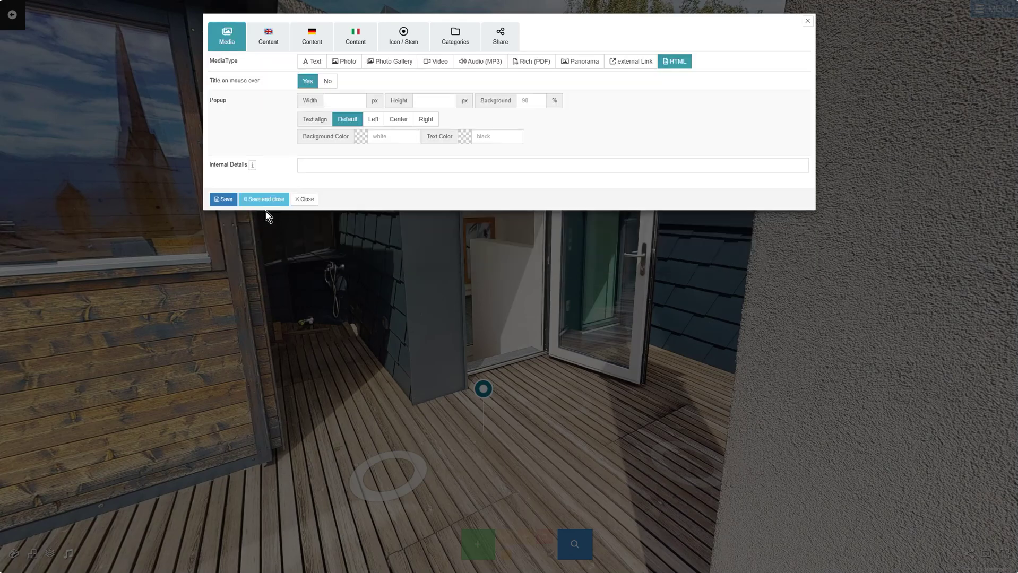
{"action": "left_click", "coordinate": [263, 199]}
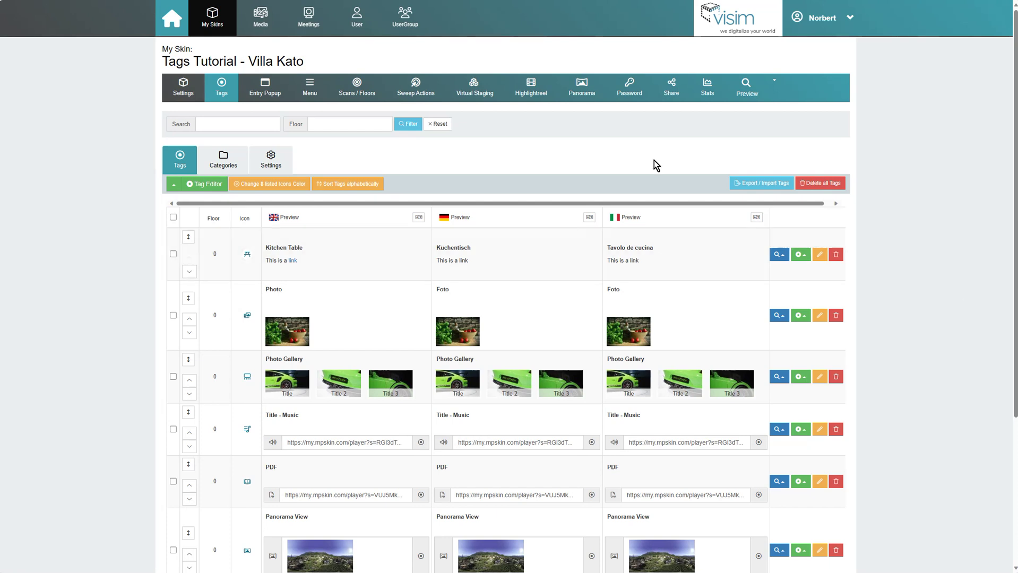
Step: Switch to Bolzano's Arbours and show its nine colour-coded shop categories
{"action": "left_click", "coordinate": [242, 165]}
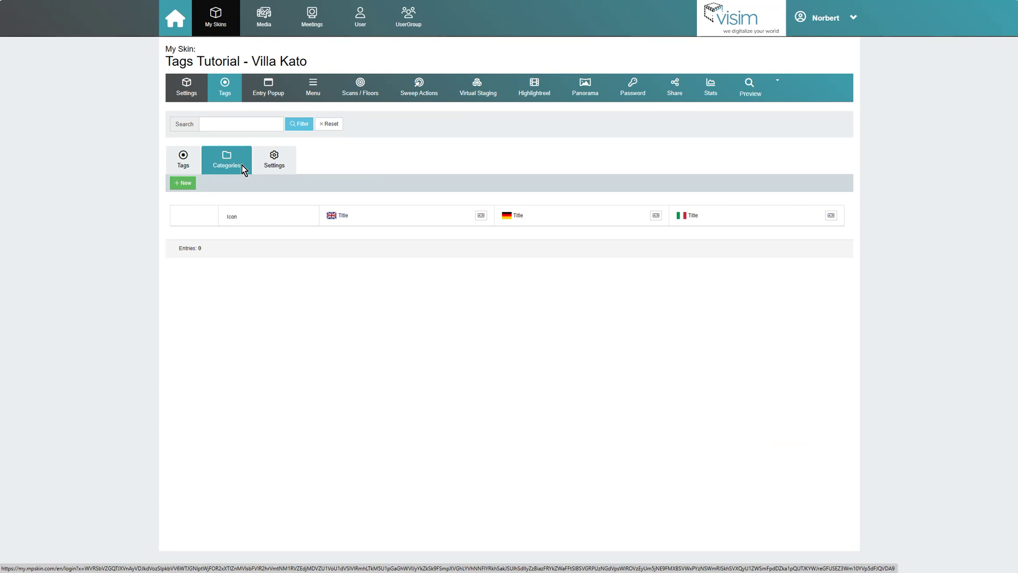
{"action": "left_click", "coordinate": [183, 183]}
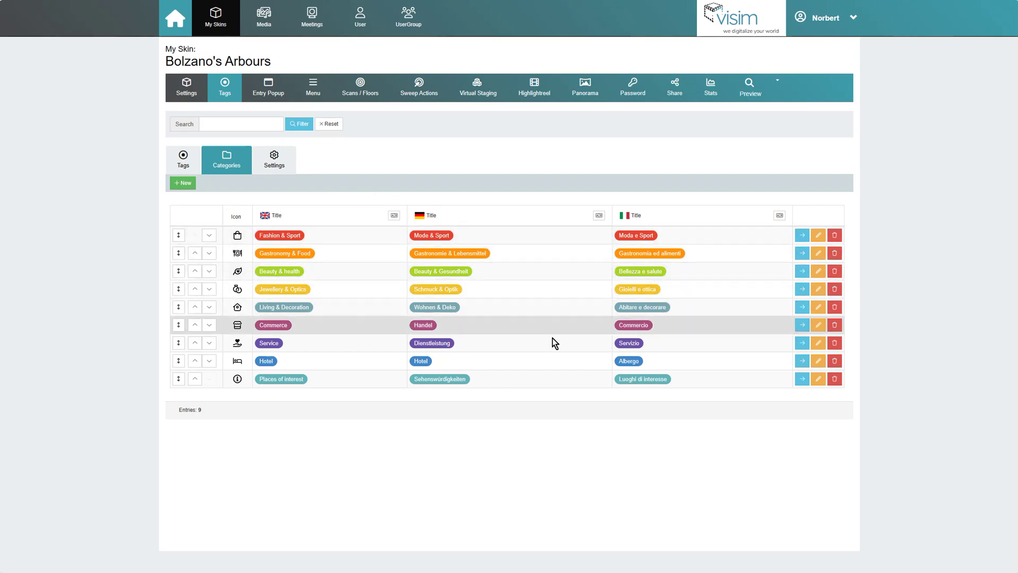
{"action": "left_click", "coordinate": [191, 169]}
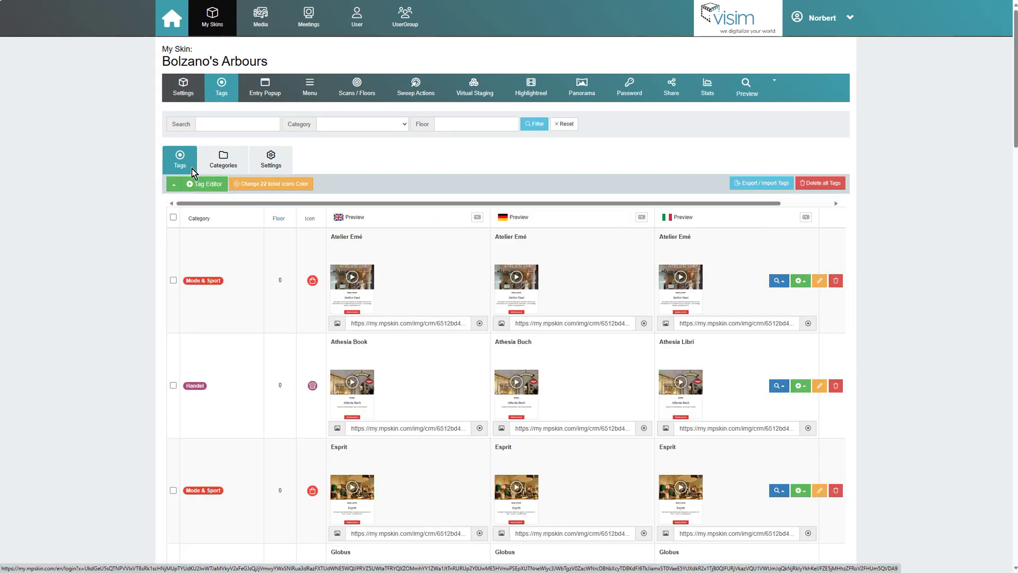
{"action": "scroll", "coordinate": [242, 219], "scroll_direction": "down", "scroll_amount": 6}
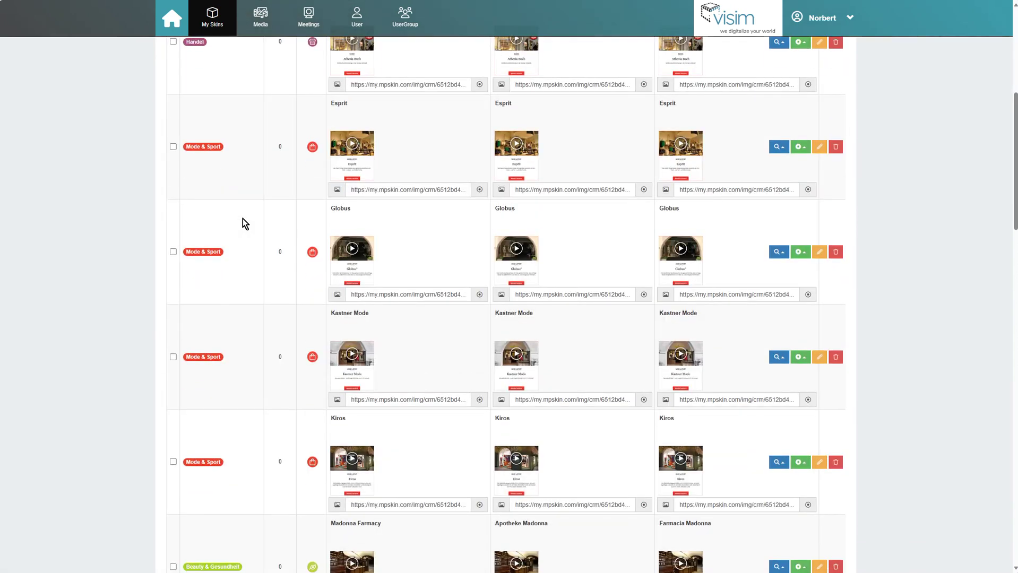
{"action": "scroll", "coordinate": [243, 219], "scroll_direction": "up", "scroll_amount": 6}
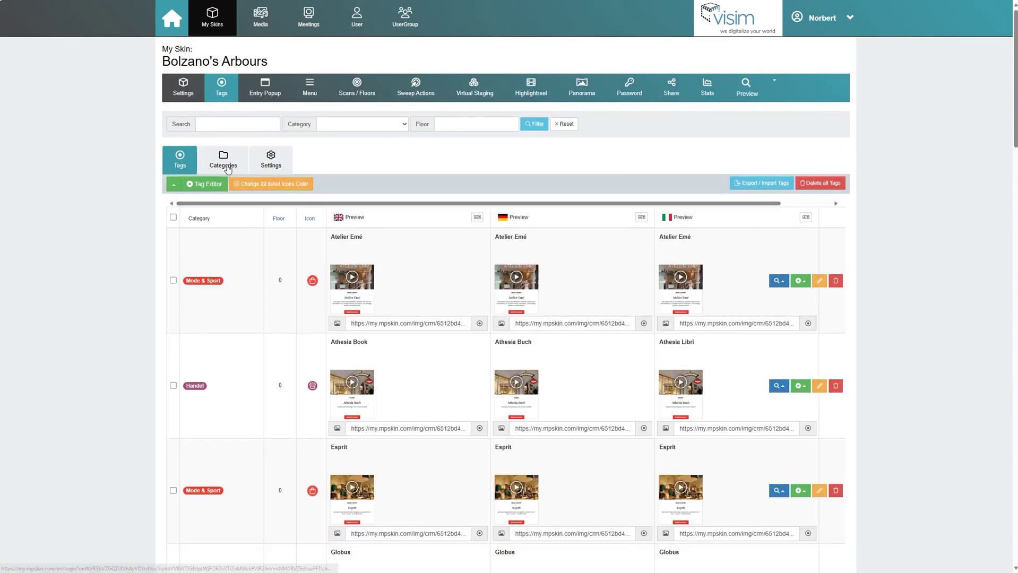
{"action": "left_click", "coordinate": [228, 169]}
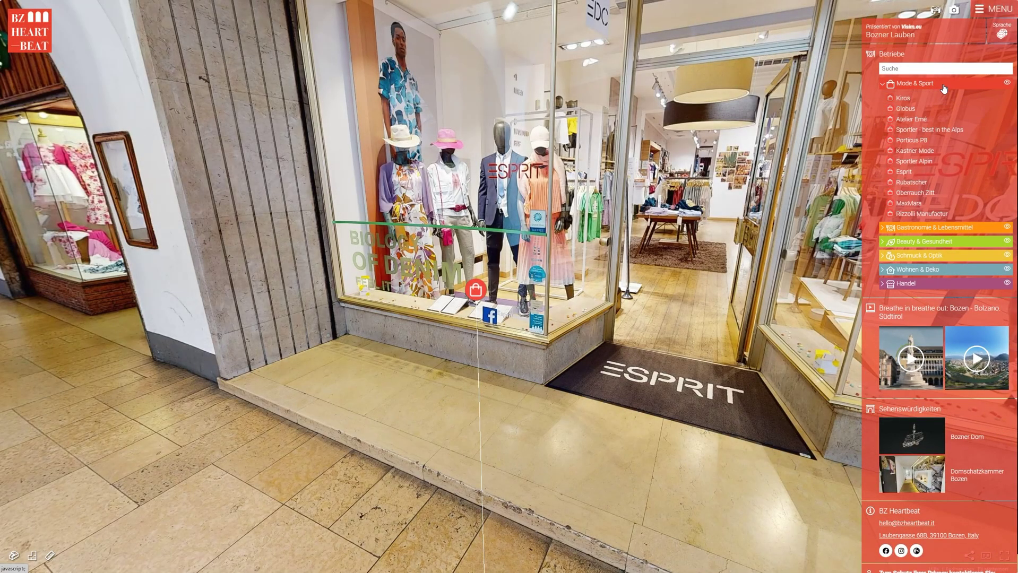
{"action": "left_click", "coordinate": [944, 89]}
Step: Expand Mode & Sport and Schmuck & Optik in the sidebar, then toggle Mode & Sport tag visibility
{"action": "left_click", "coordinate": [938, 129]}
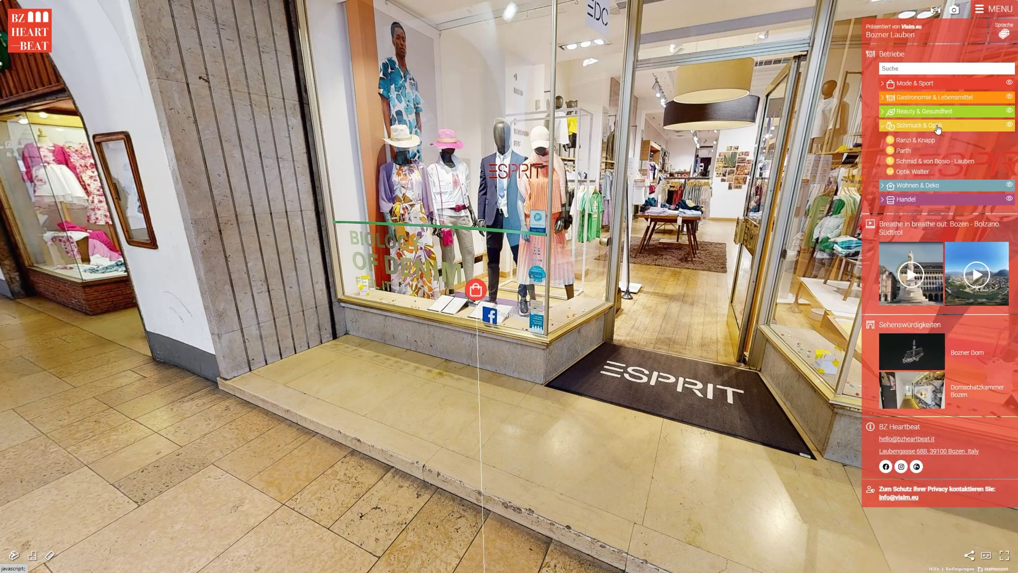
{"action": "left_click", "coordinate": [938, 129]}
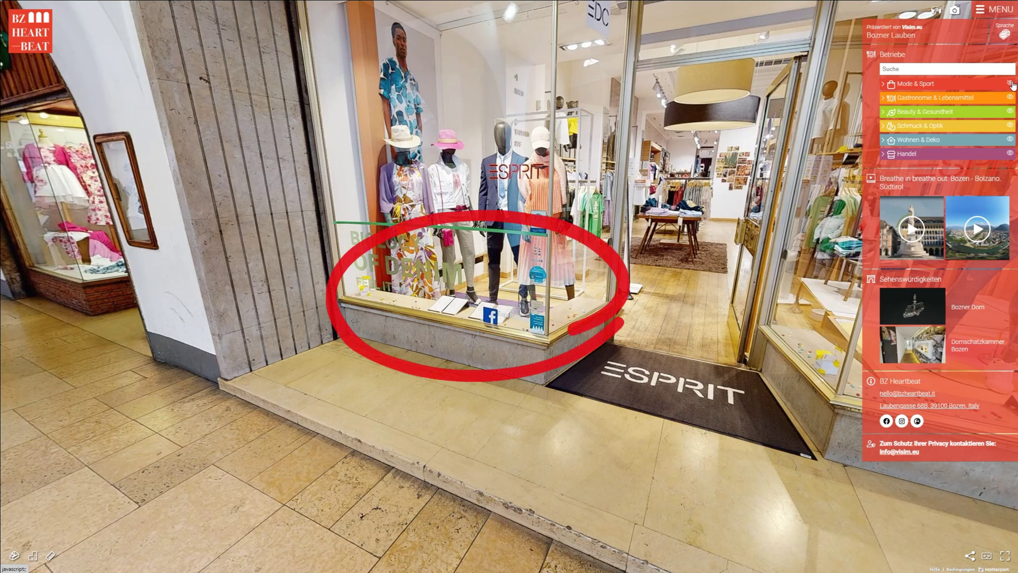
{"action": "left_click", "coordinate": [1010, 84]}
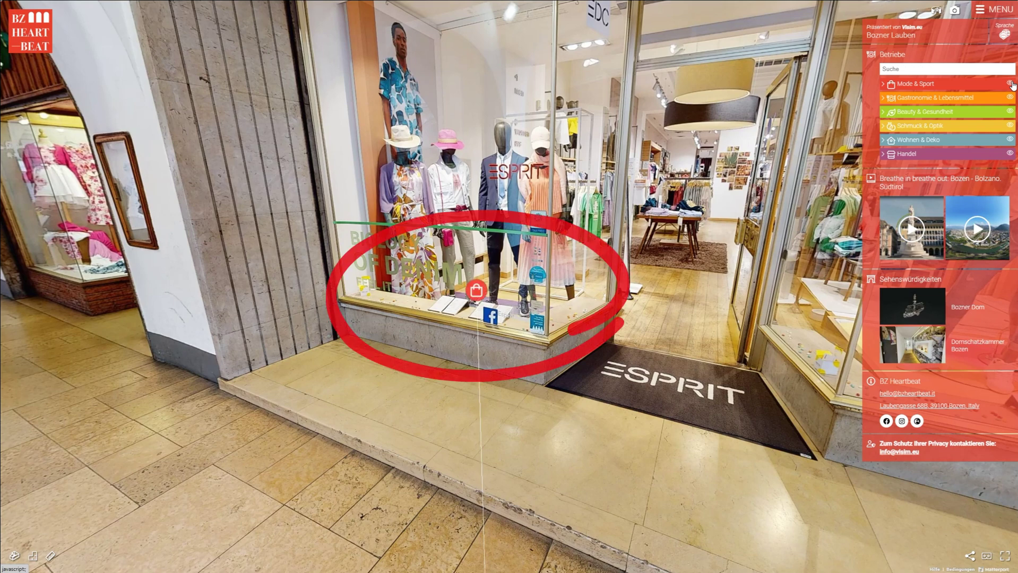
{"action": "left_click", "coordinate": [1011, 84]}
{"action": "left_click", "coordinate": [1011, 84]}
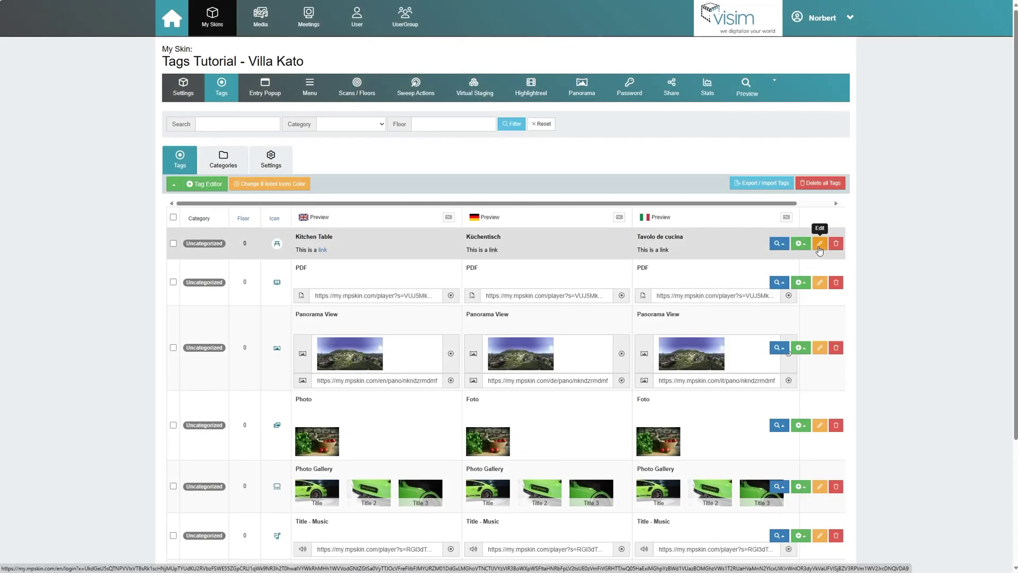
Step: In the Kitchen Table tag editor, set the Test category to Yes
{"action": "left_click", "coordinate": [819, 245]}
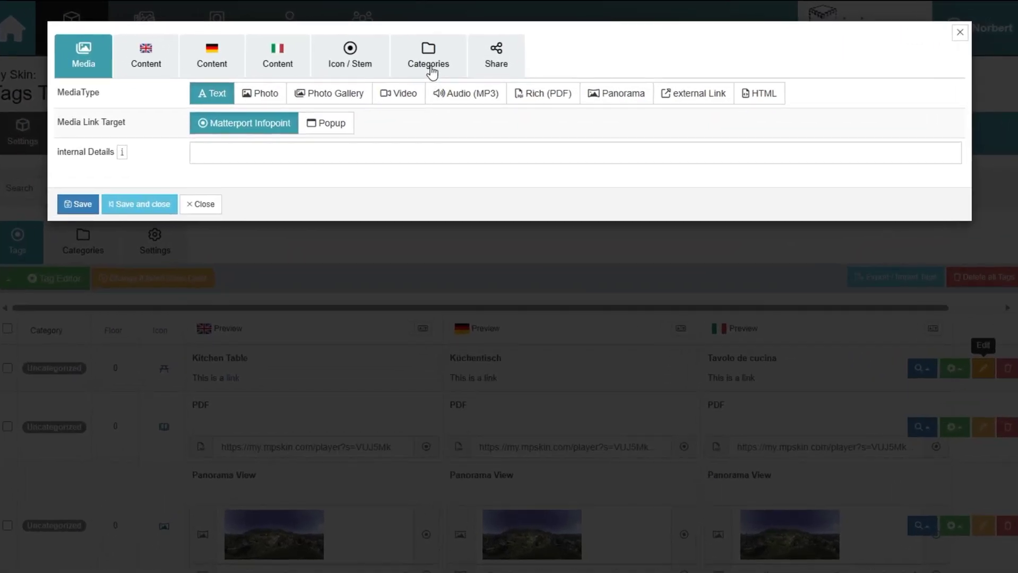
{"action": "left_click", "coordinate": [432, 71]}
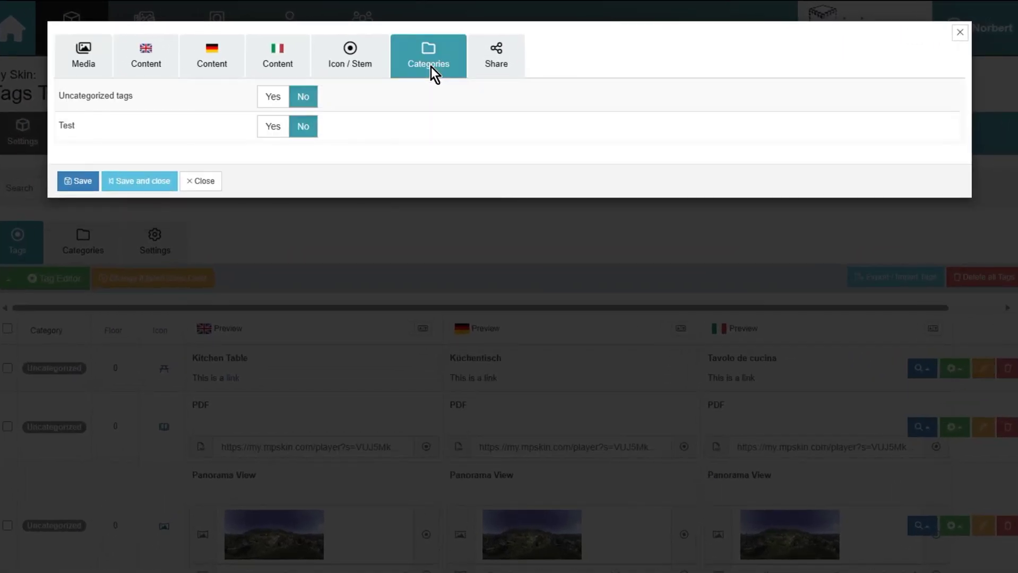
{"action": "left_click", "coordinate": [272, 130]}
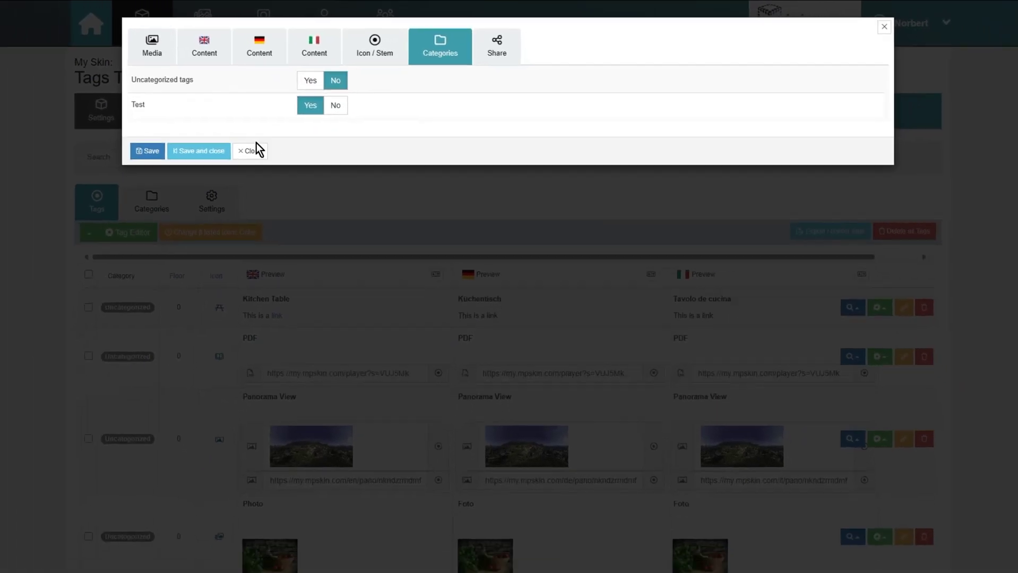
Step: Bulk-add the PDF and Panorama View tags to the Test category, then view the category list
{"action": "left_click", "coordinate": [200, 181]}
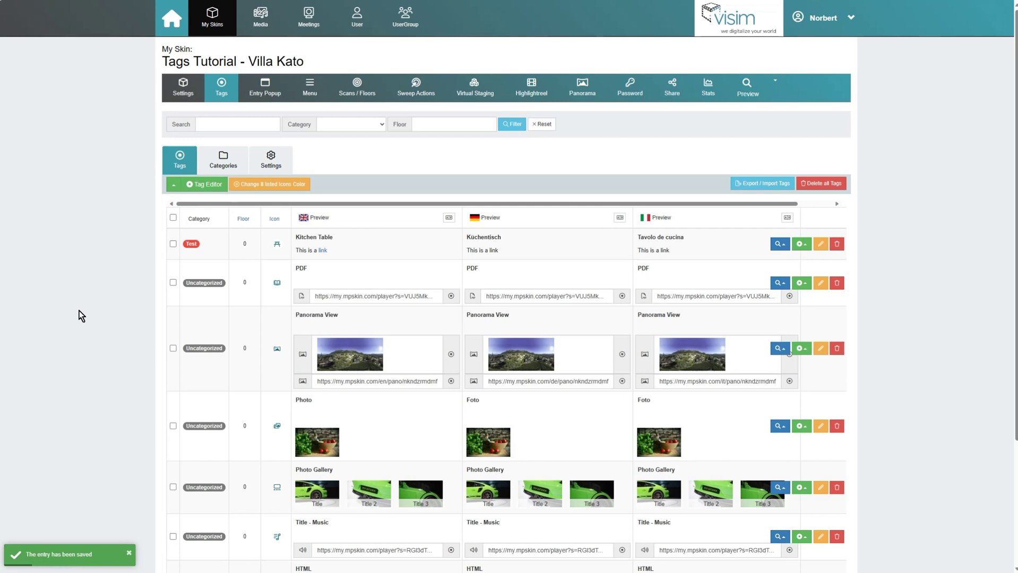
{"action": "left_click", "coordinate": [173, 282]}
{"action": "left_click", "coordinate": [173, 348]}
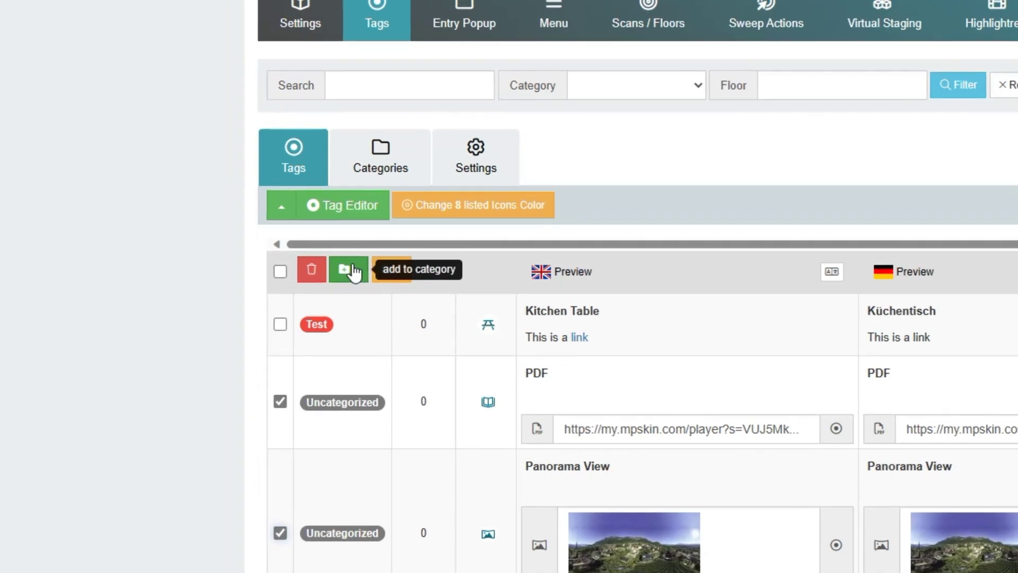
{"action": "left_click", "coordinate": [354, 269]}
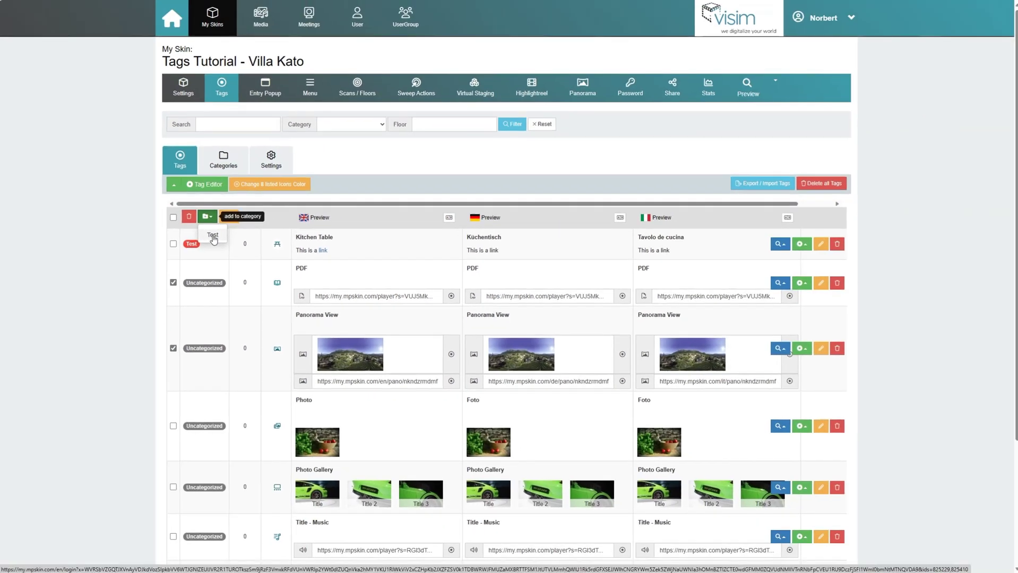
{"action": "left_click", "coordinate": [222, 241]}
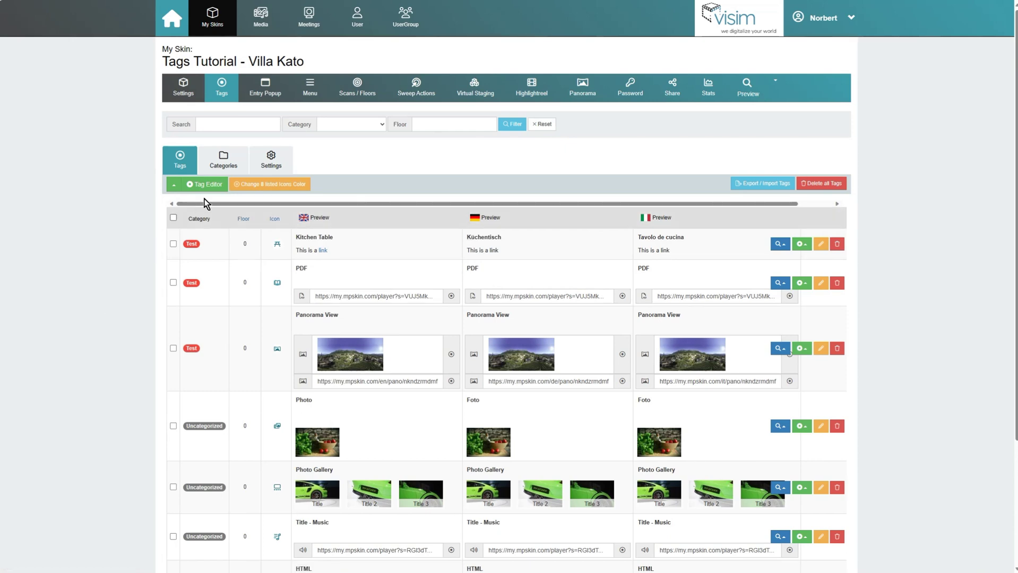
{"action": "left_click", "coordinate": [229, 164]}
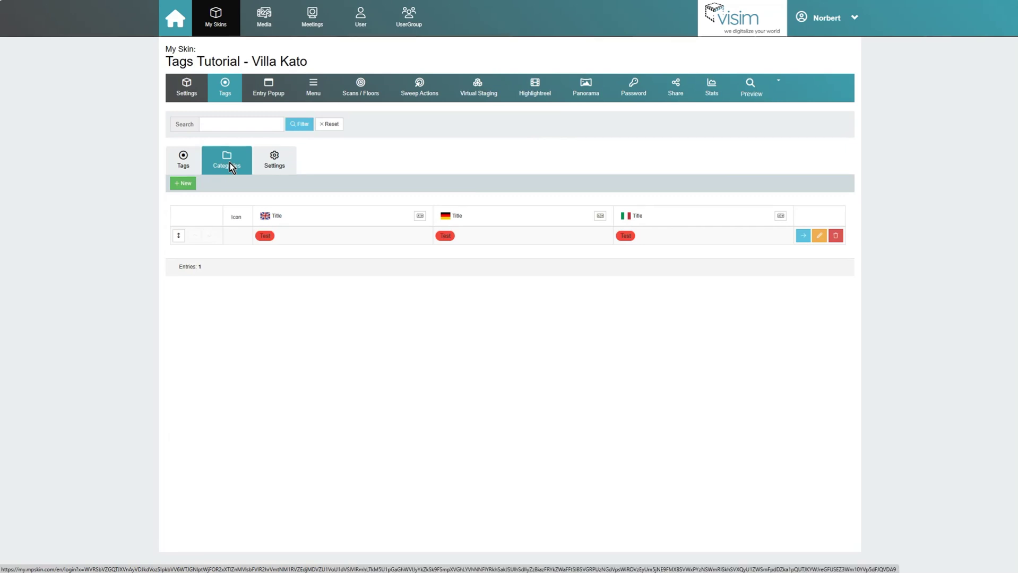
Step: Create and save a new Villa Kato menu entry with Uncategorized tags set to Yes
{"action": "left_click", "coordinate": [191, 157]}
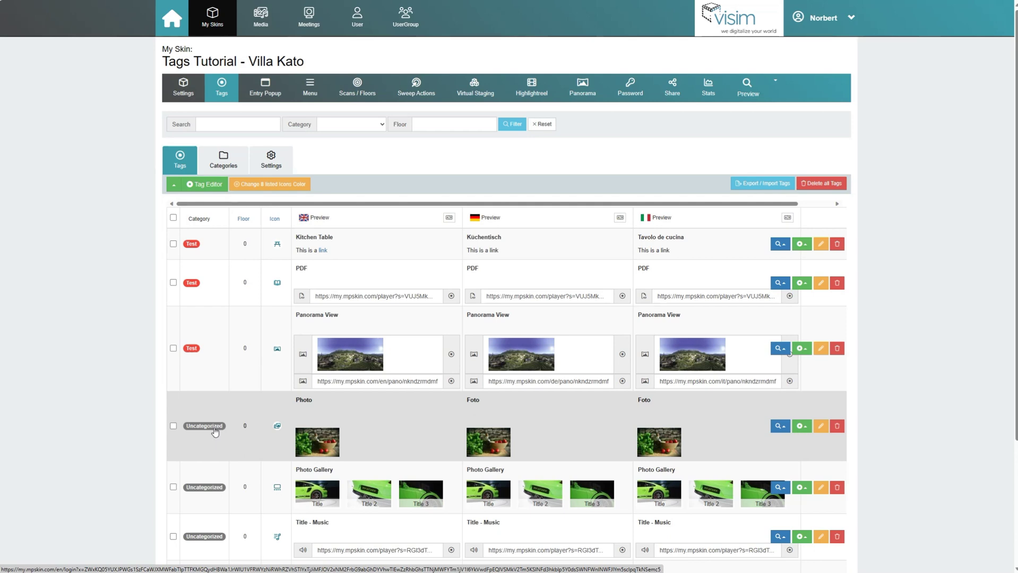
{"action": "left_click", "coordinate": [308, 94]}
{"action": "left_click", "coordinate": [182, 120]}
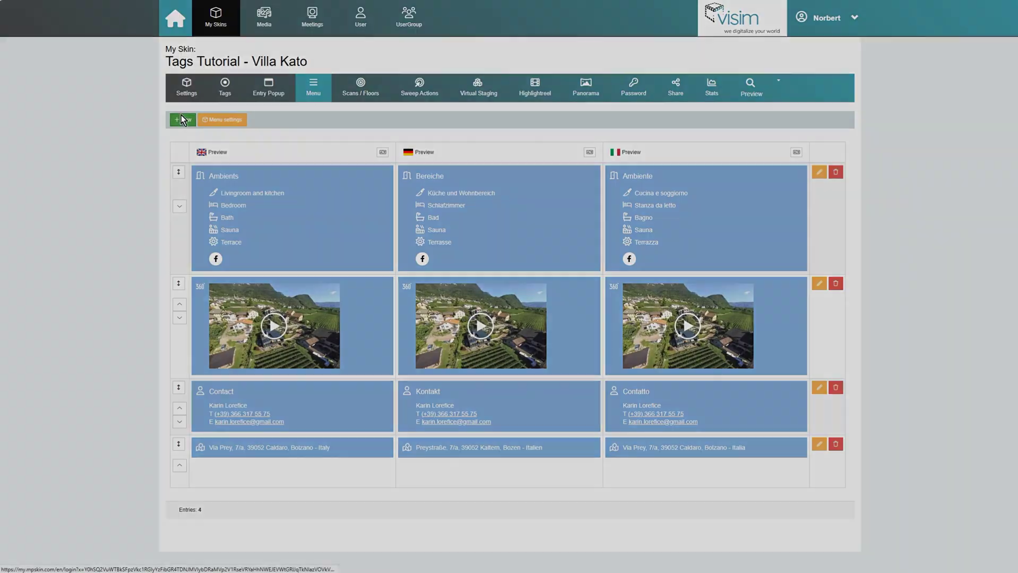
{"action": "left_click", "coordinate": [493, 43]}
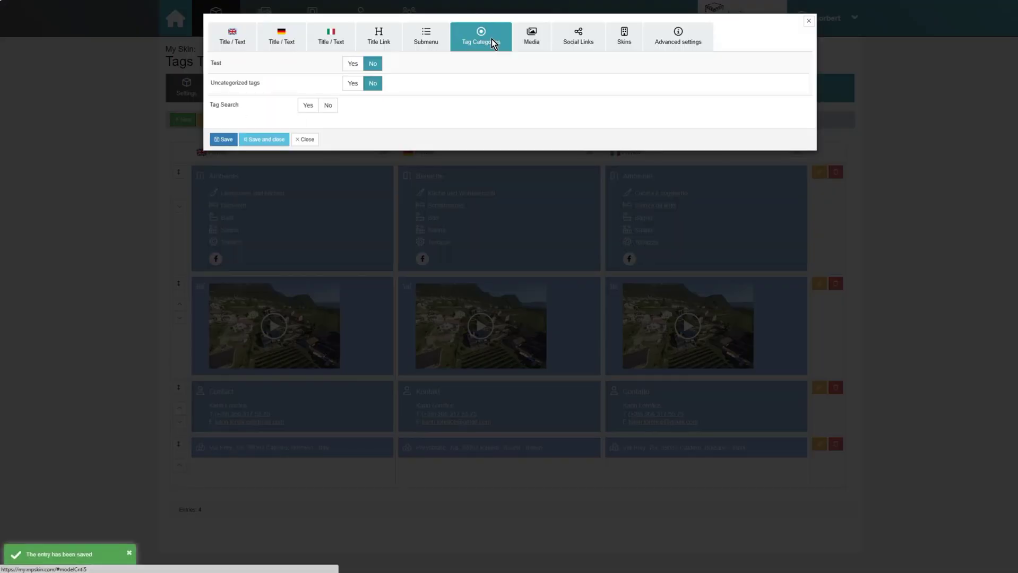
{"action": "left_click", "coordinate": [354, 90]}
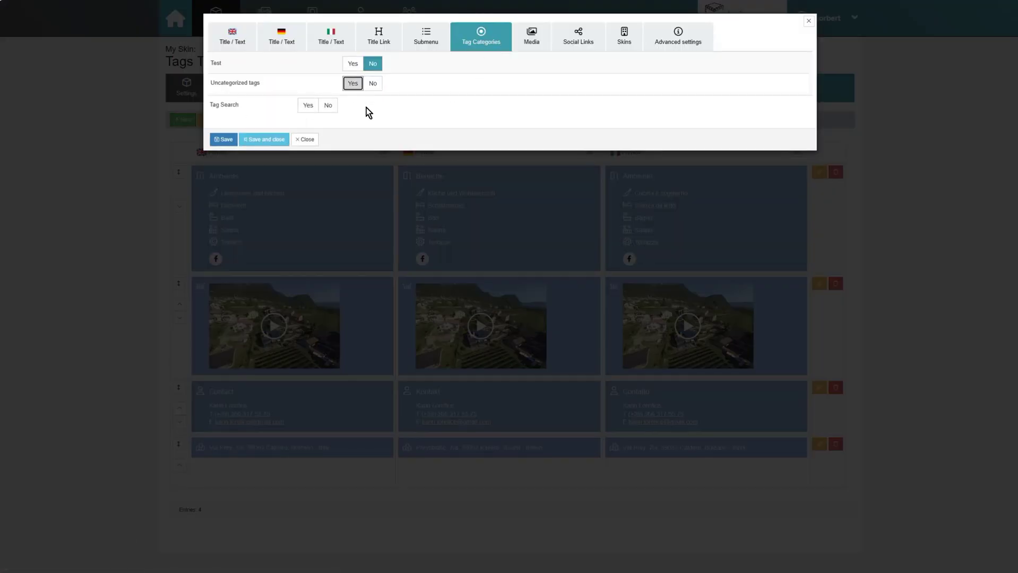
{"action": "left_click", "coordinate": [264, 140]}
{"action": "scroll", "coordinate": [119, 411], "scroll_direction": "down", "scroll_amount": 1}
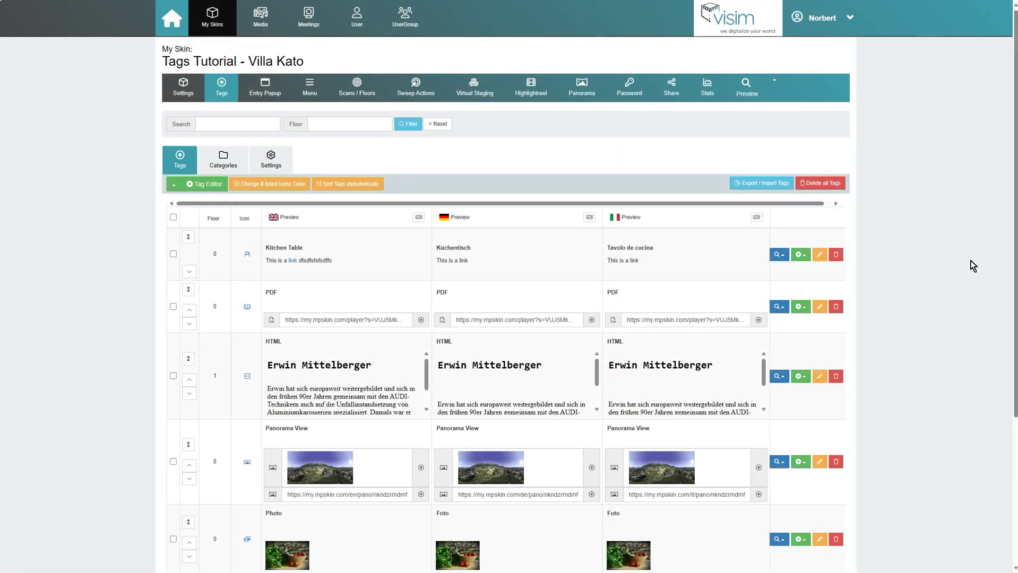
Step: Trim the stray letters from Kitchen Table's English description so it reads 'This is a link', and save it
{"action": "scroll", "coordinate": [964, 279], "scroll_direction": "down", "scroll_amount": 4}
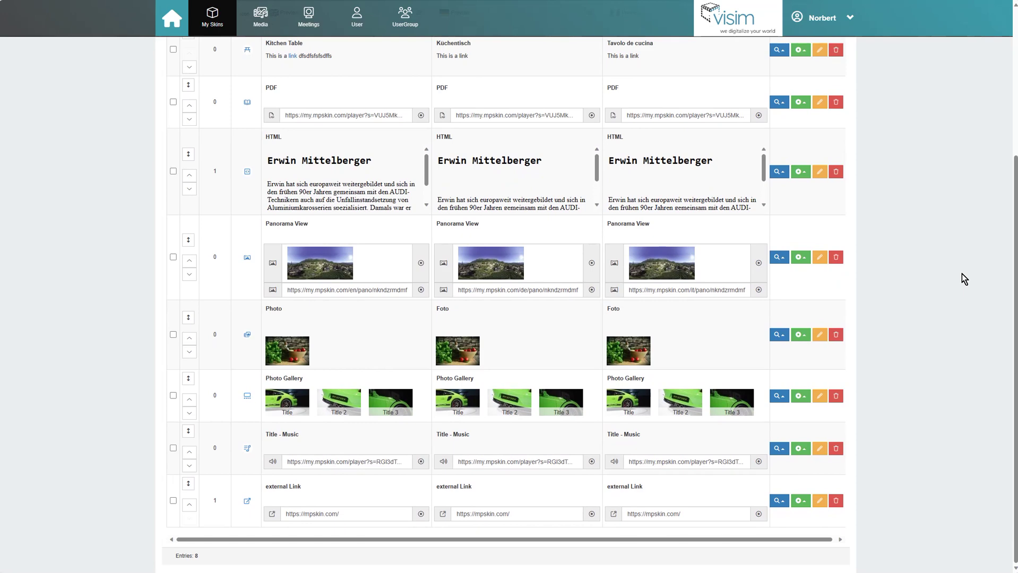
{"action": "scroll", "coordinate": [961, 274], "scroll_direction": "up", "scroll_amount": 4}
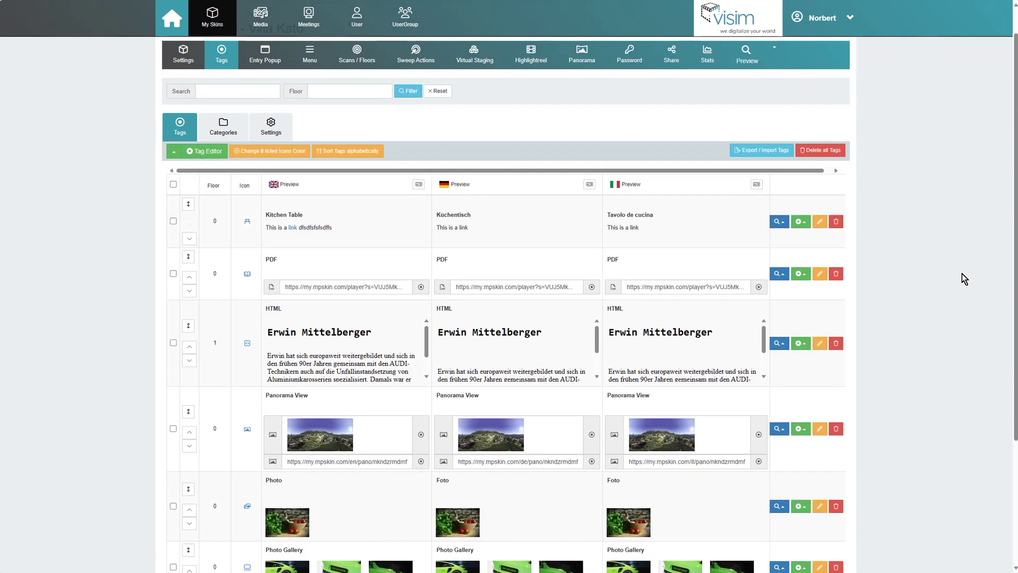
{"action": "left_click", "coordinate": [376, 226]}
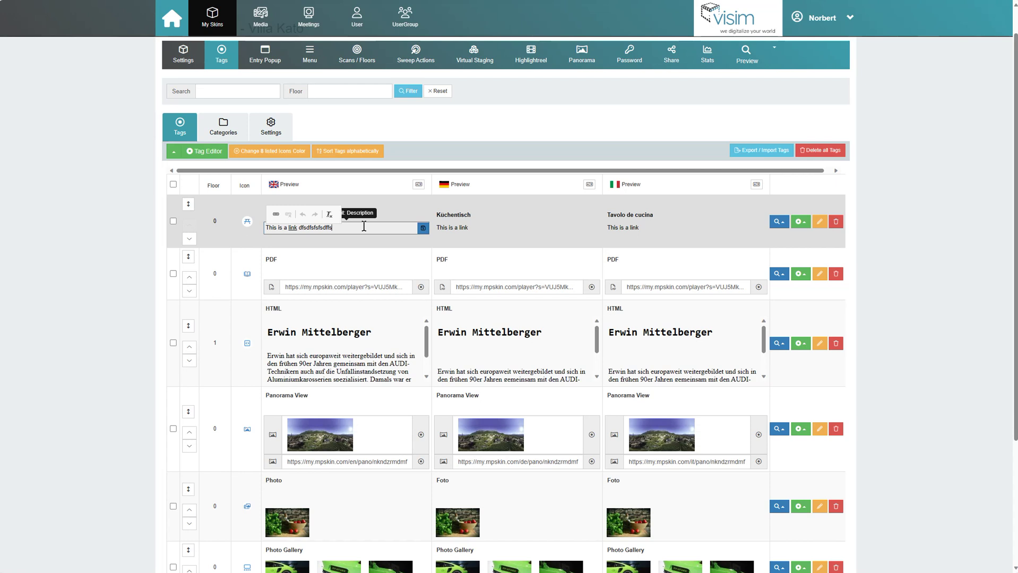
{"action": "key", "text": "BackSpace"}
{"action": "key", "text": "BackSpace"}
{"action": "key", "text": "BackSpace"}
{"action": "key", "text": "BackSpace"}
{"action": "key", "text": "BackSpace"}
{"action": "key", "text": "BackSpace"}
{"action": "key", "text": "BackSpace"}
{"action": "left_click", "coordinate": [423, 228]}
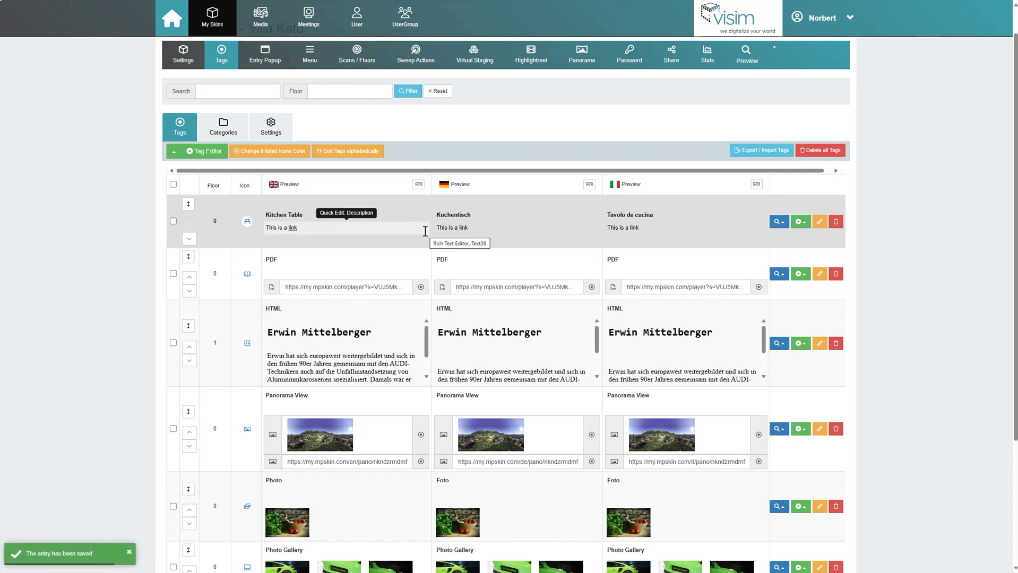
{"action": "left_click", "coordinate": [255, 90]}
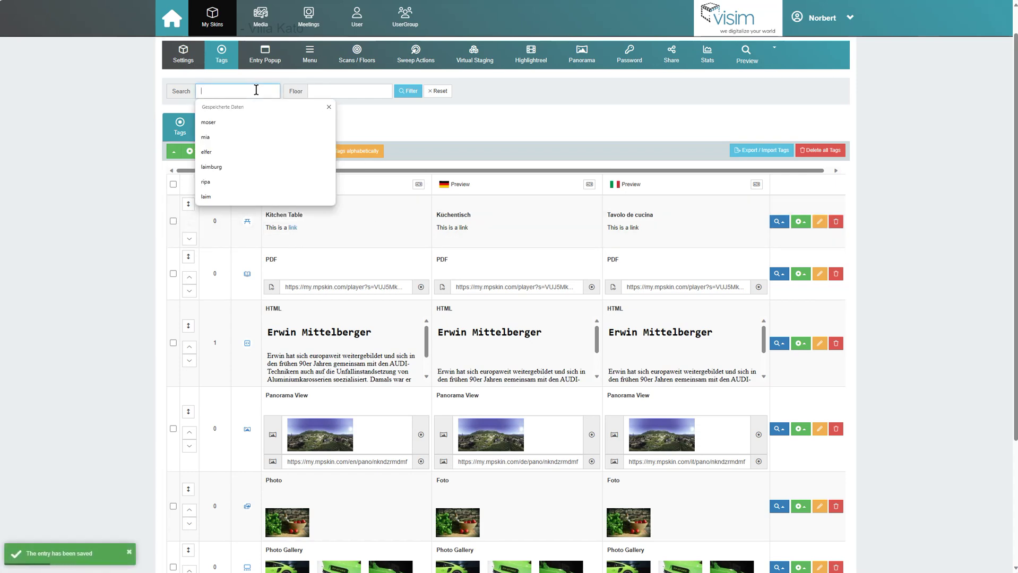
{"action": "type", "text": "PDF"}
{"action": "key", "text": "Return"}
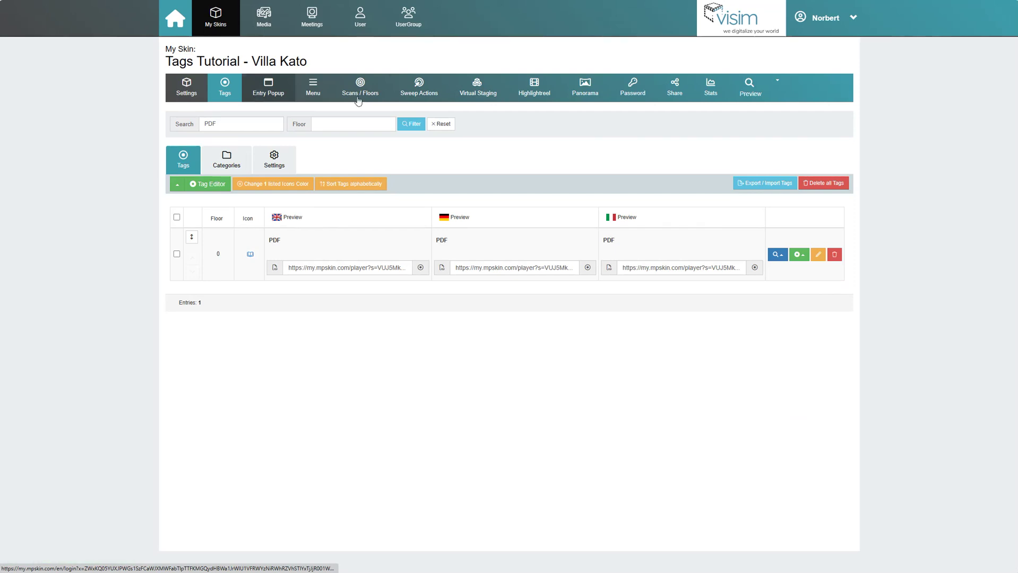
{"action": "left_click", "coordinate": [446, 124]}
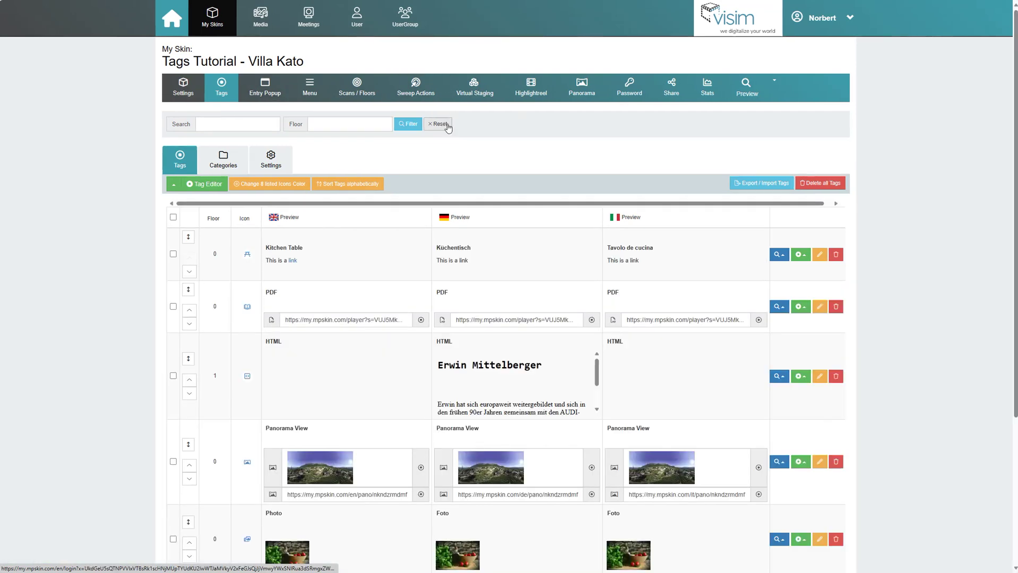
{"action": "left_click", "coordinate": [333, 125]}
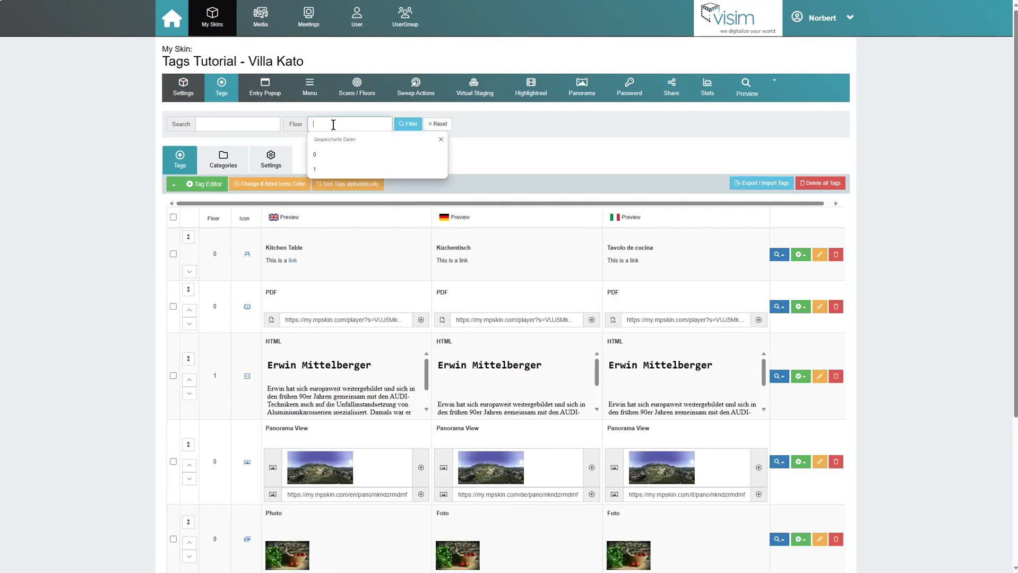
{"action": "left_click", "coordinate": [328, 169]}
{"action": "left_click", "coordinate": [408, 127]}
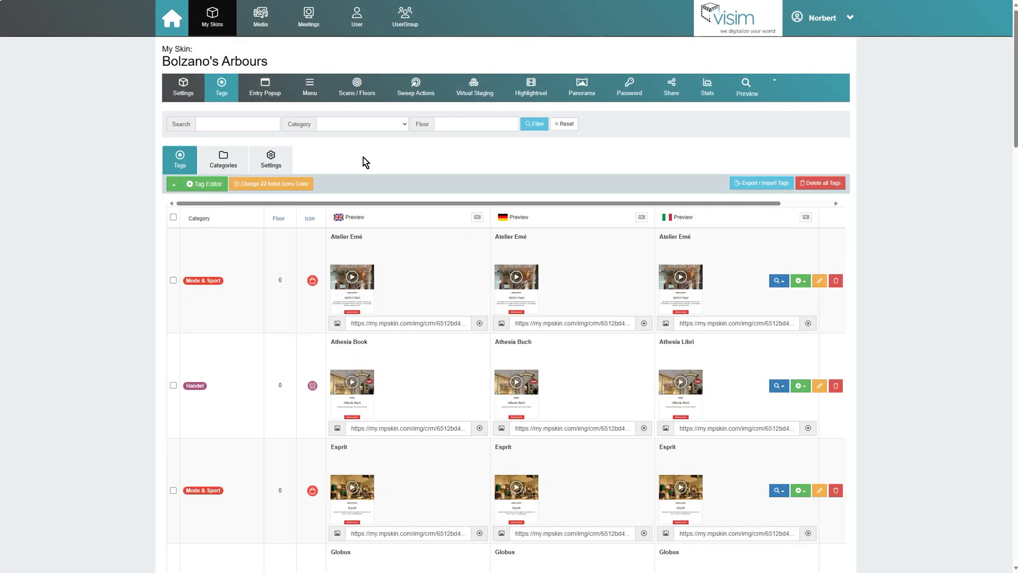
{"action": "left_click", "coordinate": [351, 129]}
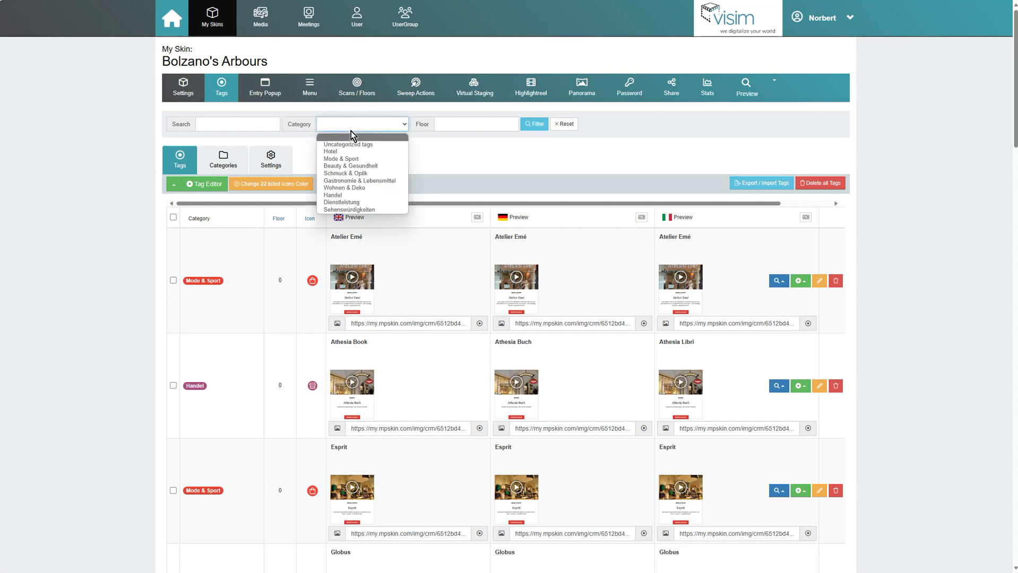
{"action": "left_click", "coordinate": [341, 159]}
{"action": "left_click", "coordinate": [528, 125]}
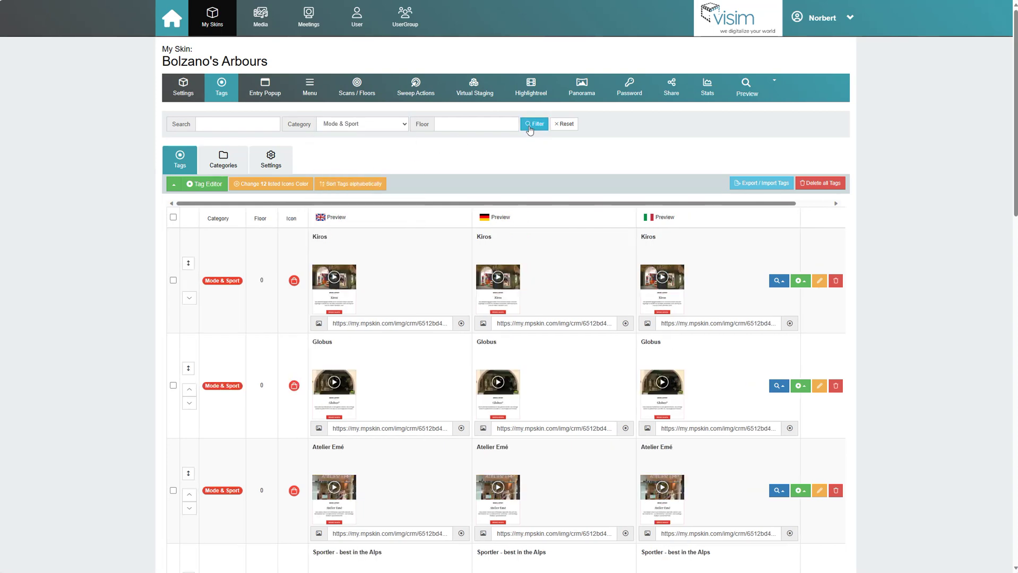
{"action": "scroll", "coordinate": [105, 327], "scroll_direction": "down", "scroll_amount": 6}
{"action": "scroll", "coordinate": [105, 327], "scroll_direction": "up", "scroll_amount": 8}
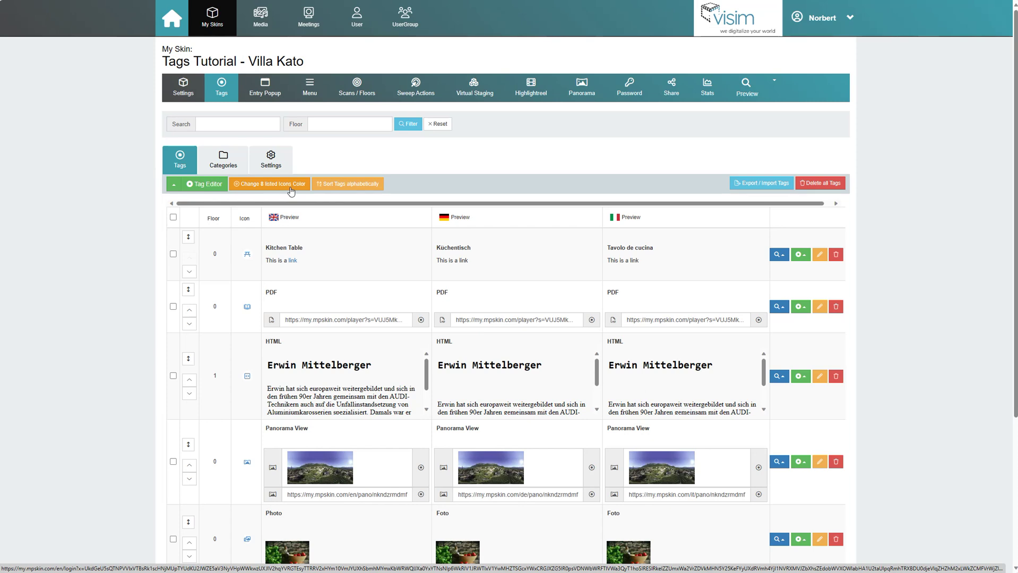
{"action": "left_click", "coordinate": [290, 186]}
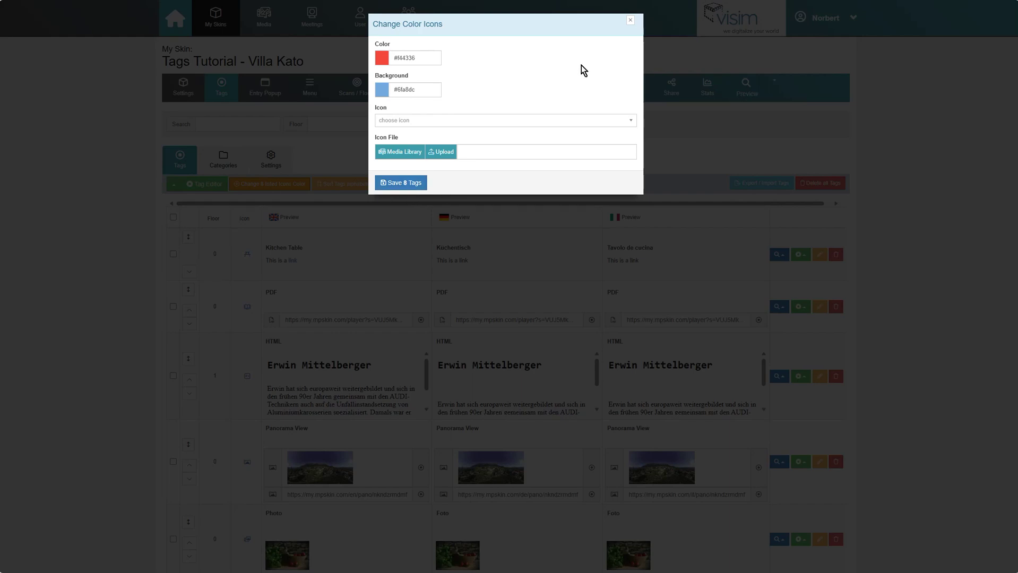
Step: Close the icon colour settings and filter the Villa Kato tag list to floor 0
{"action": "left_click", "coordinate": [630, 21]}
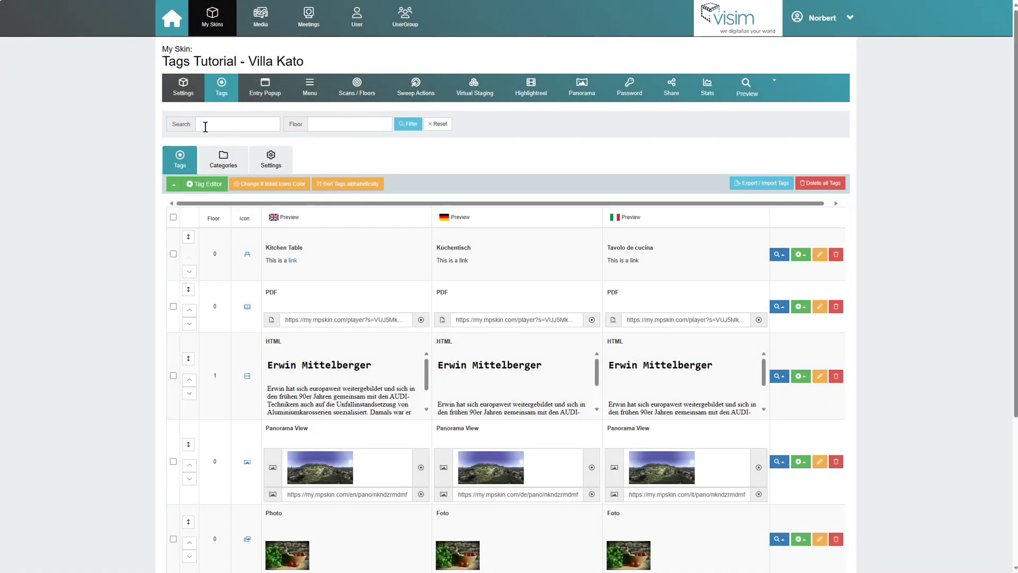
{"action": "left_click", "coordinate": [345, 123]}
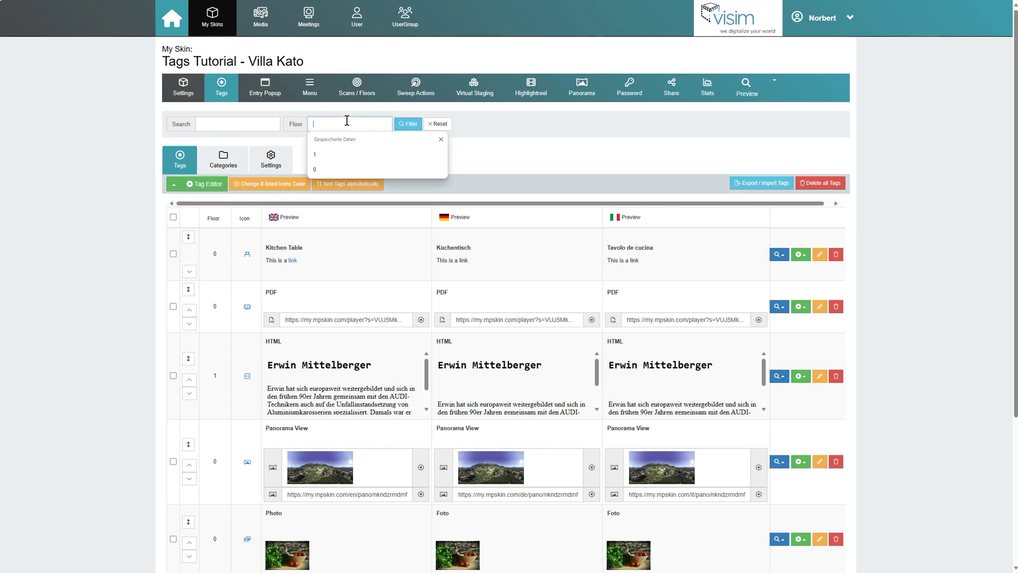
{"action": "left_click", "coordinate": [322, 170]}
{"action": "left_click", "coordinate": [406, 125]}
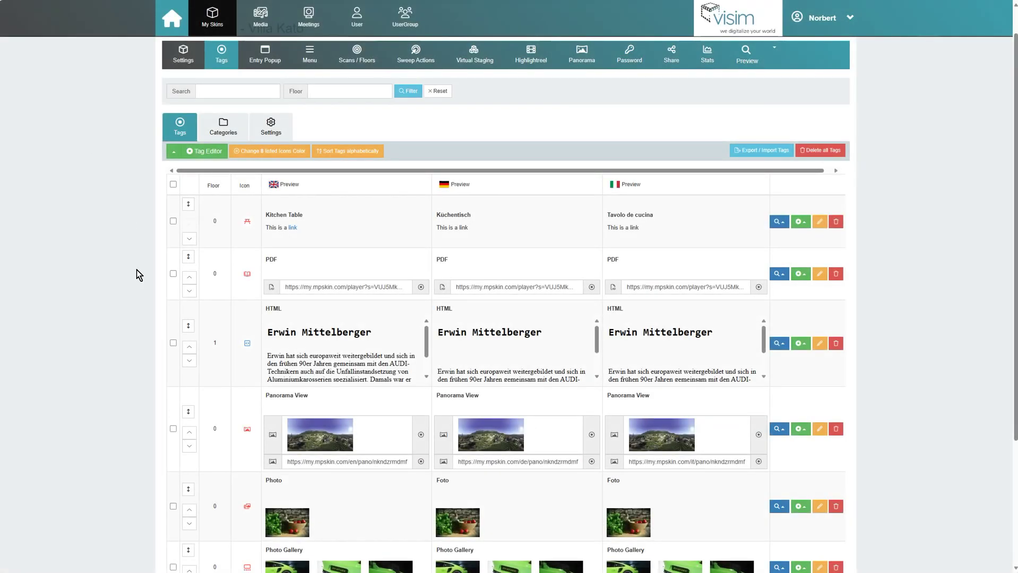
{"action": "scroll", "coordinate": [144, 306], "scroll_direction": "down", "scroll_amount": 3}
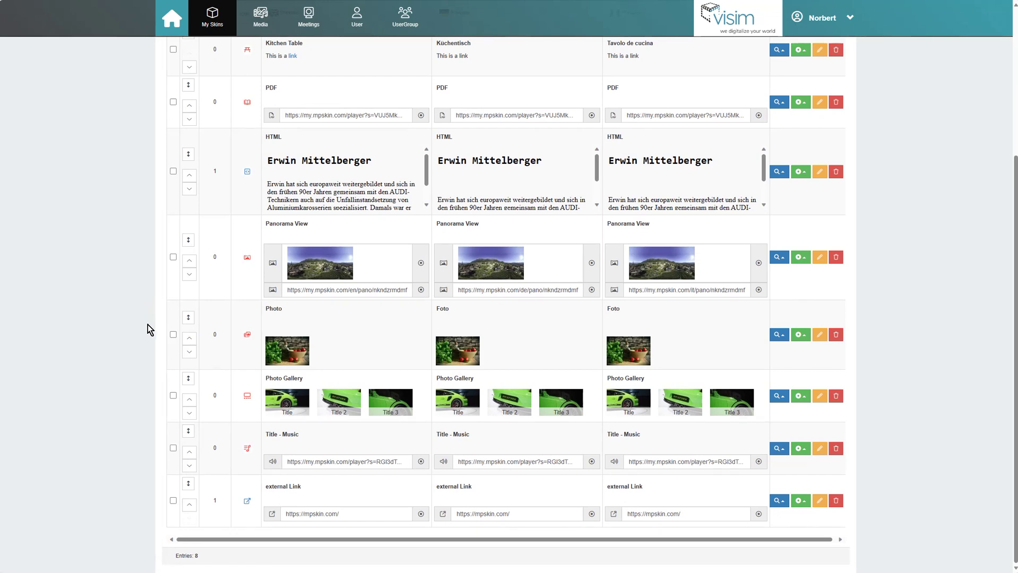
Step: Sort the tags alphabetically by English name, then move HTML two places down below PDF
{"action": "scroll", "coordinate": [148, 324], "scroll_direction": "up", "scroll_amount": 3}
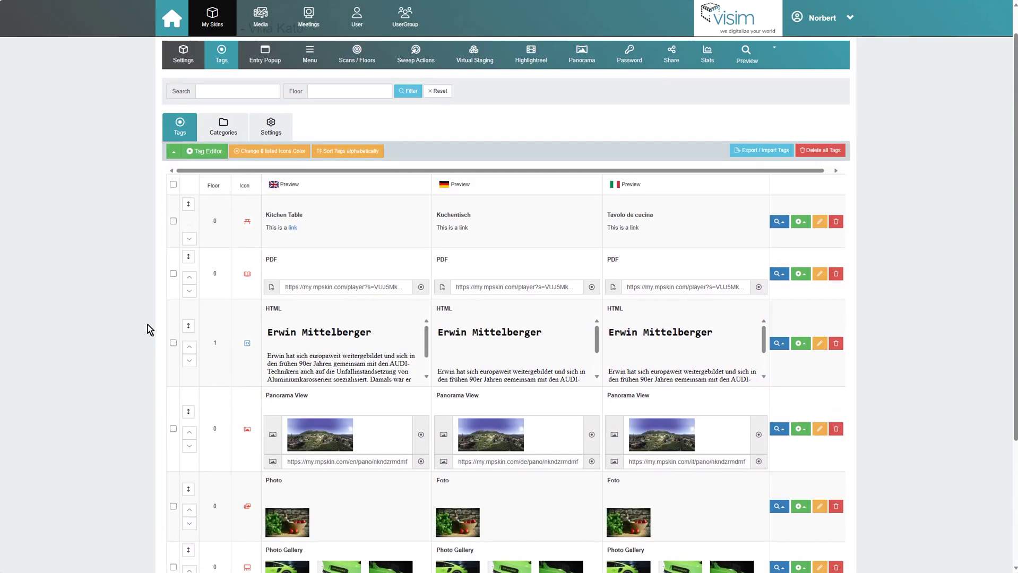
{"action": "left_click", "coordinate": [368, 158]}
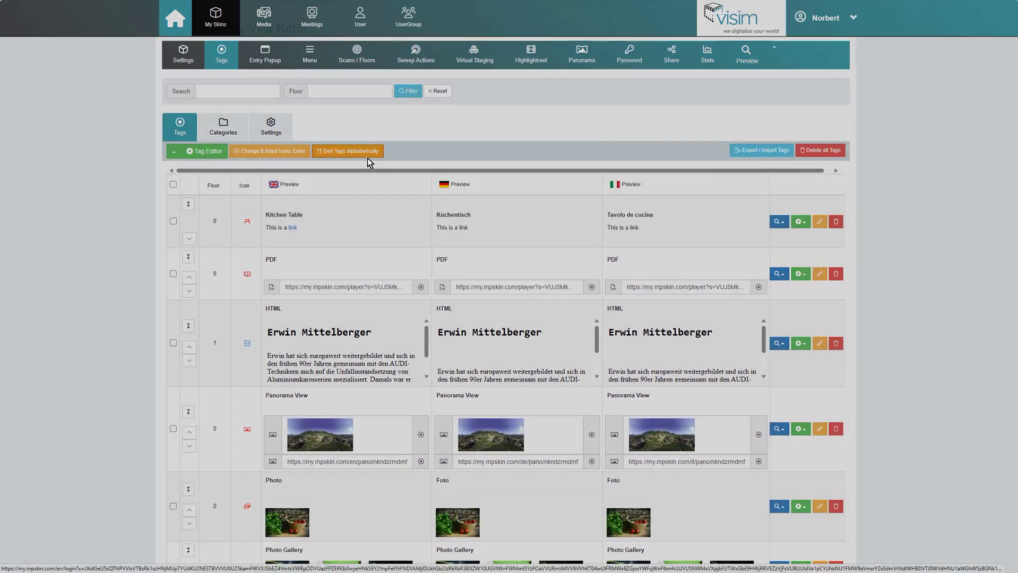
{"action": "left_click", "coordinate": [398, 72]}
{"action": "left_click", "coordinate": [403, 93]}
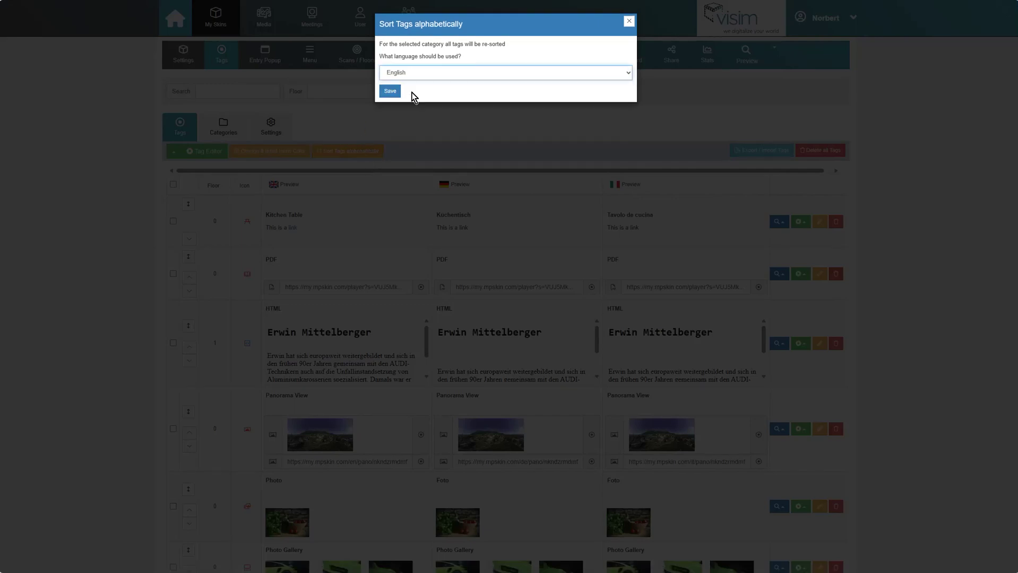
{"action": "left_click", "coordinate": [391, 96]}
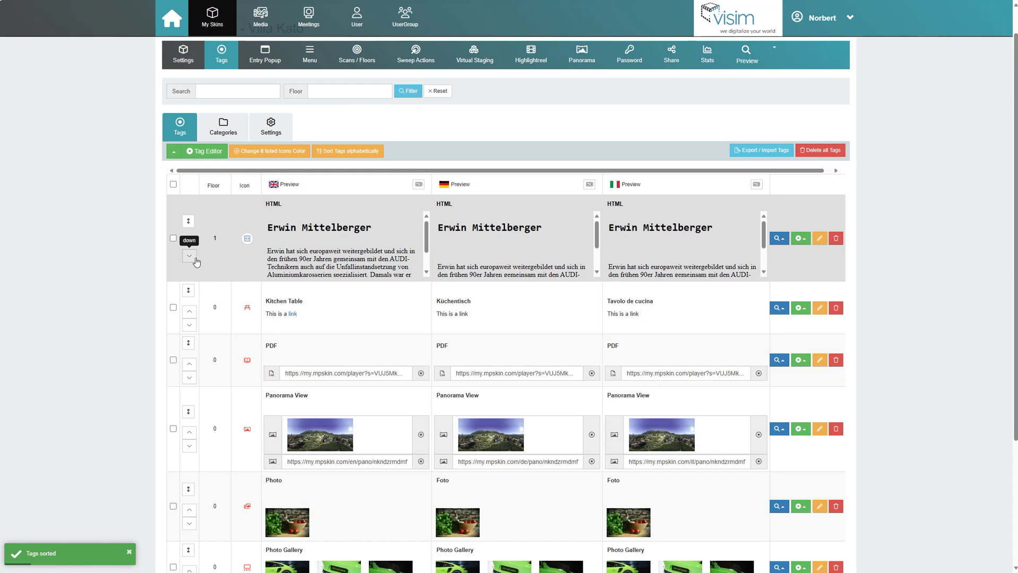
{"action": "left_click", "coordinate": [189, 256]}
{"action": "left_click", "coordinate": [189, 309]}
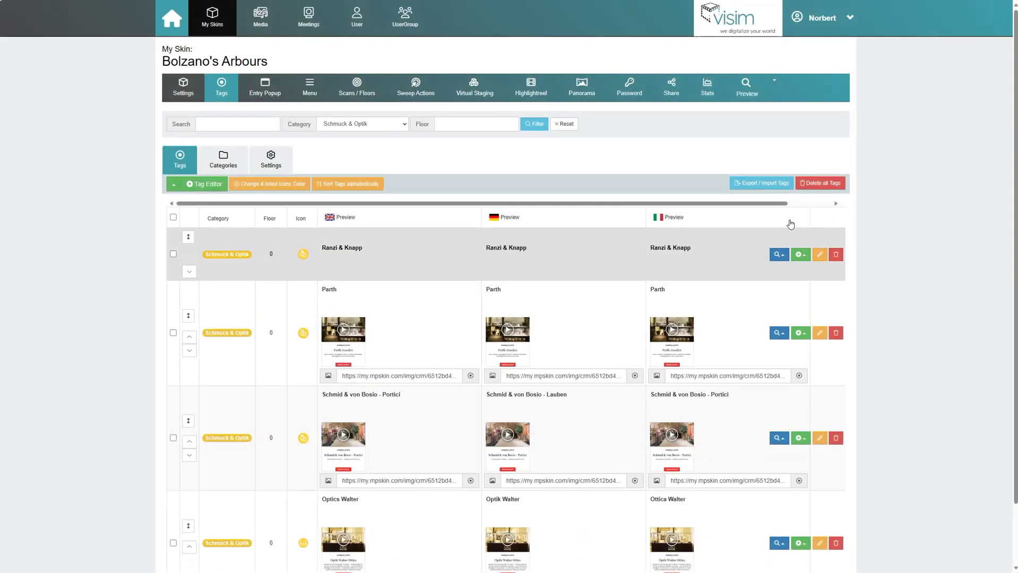
Step: Save the tags as CSV file 2023-11-23_12-47_Bolzano's-Arbours and open it in Excel
{"action": "left_click", "coordinate": [787, 189]}
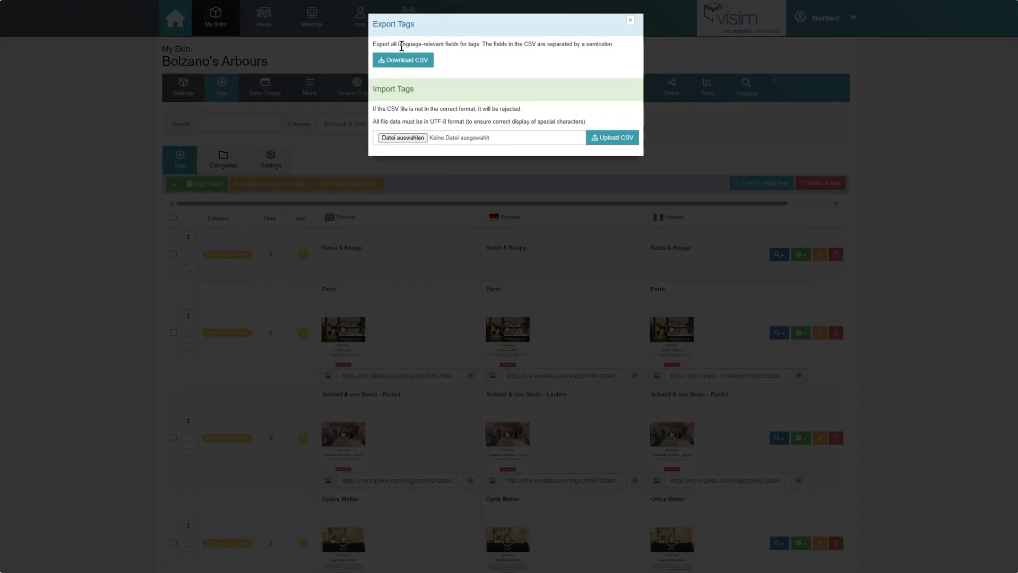
{"action": "left_click", "coordinate": [410, 64]}
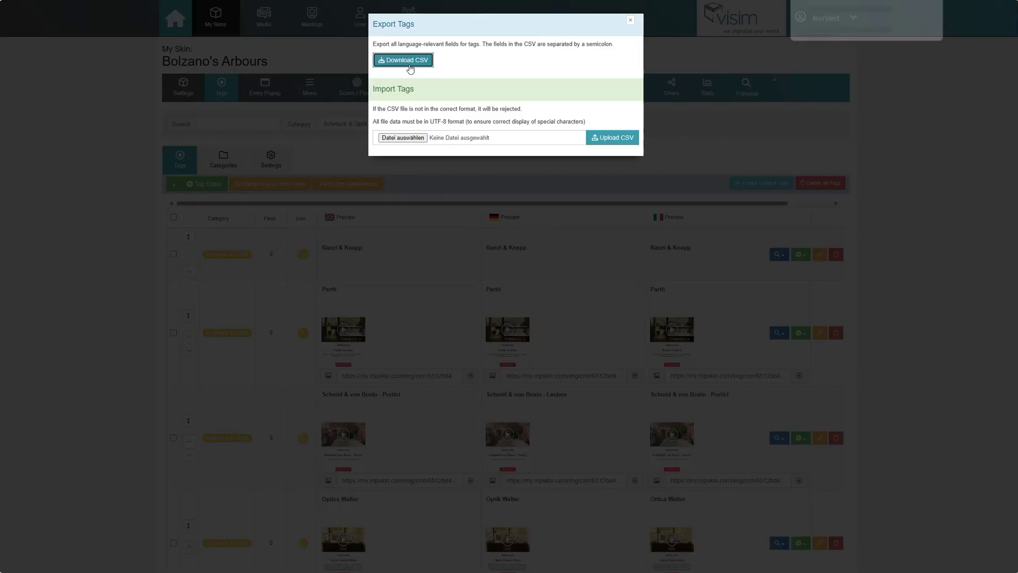
{"action": "left_click", "coordinate": [895, 37]}
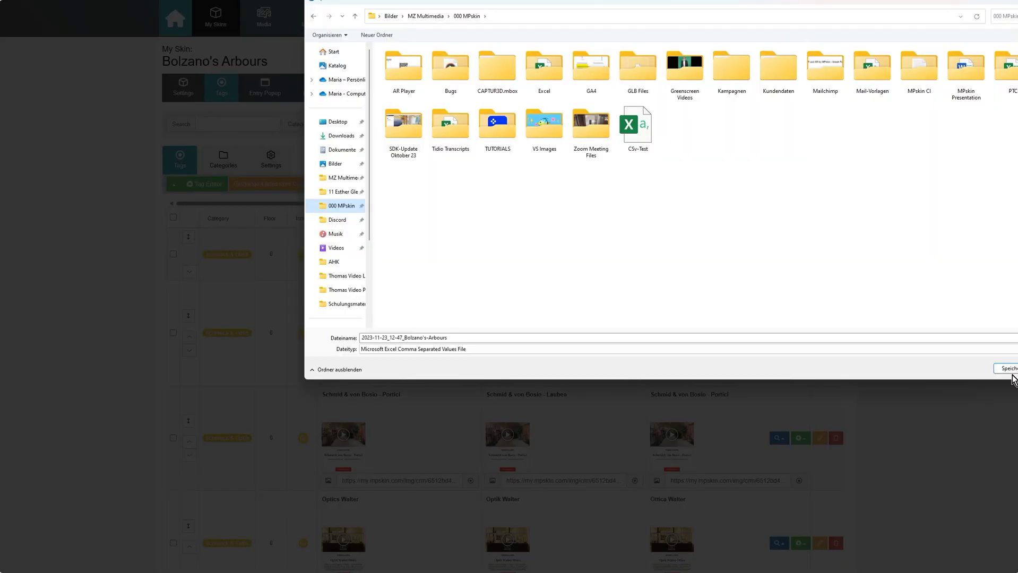
{"action": "left_click", "coordinate": [1004, 371]}
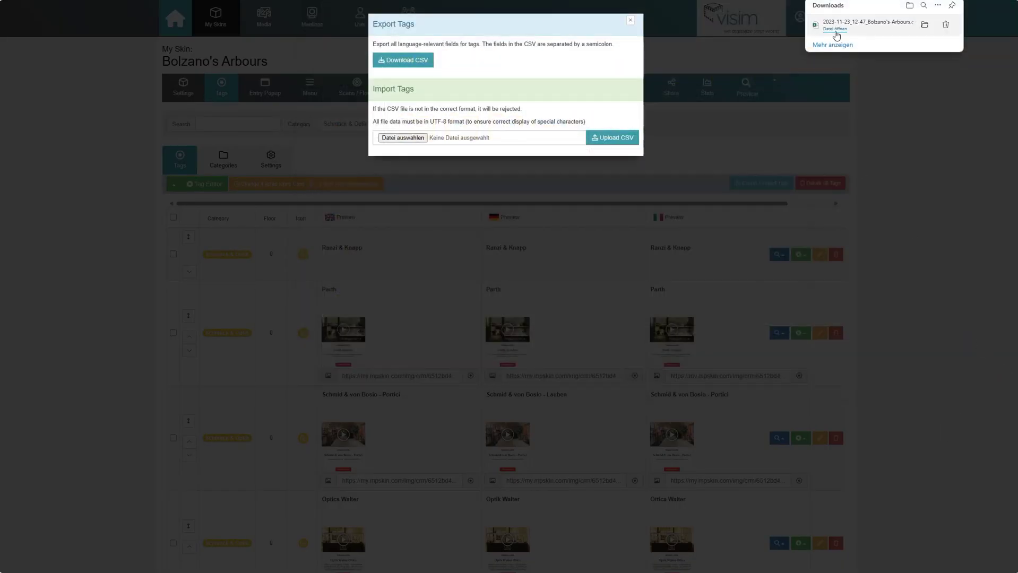
{"action": "left_click", "coordinate": [834, 29]}
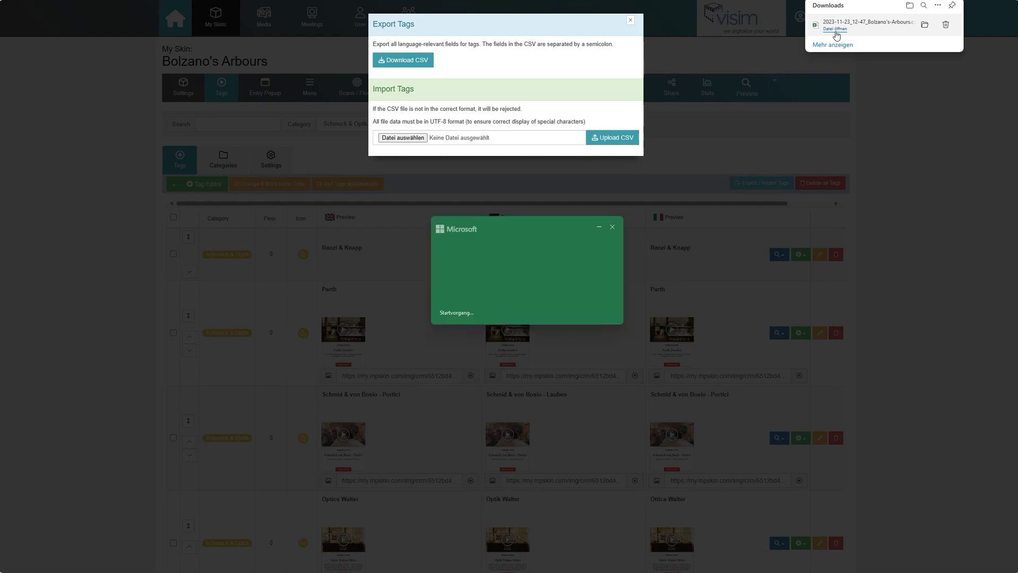